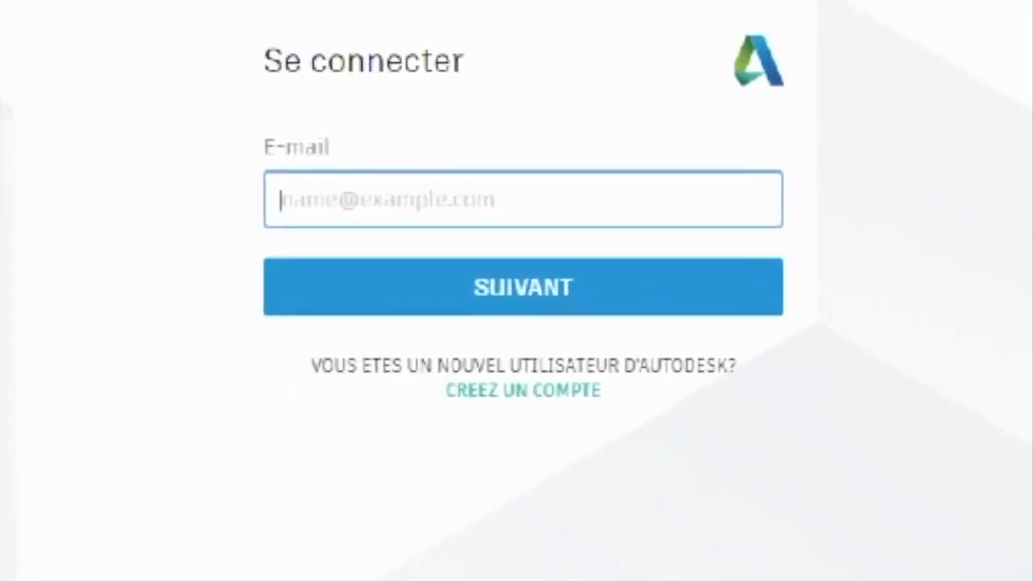
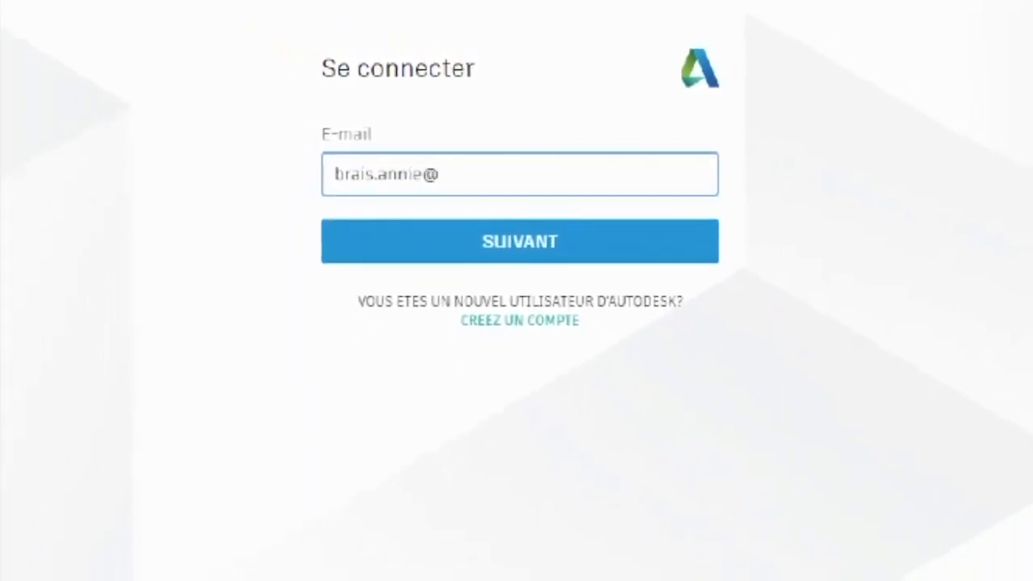
Sign in to the Autodesk account by entering the account e-mail and the account password.
click(514, 216)
text(************)
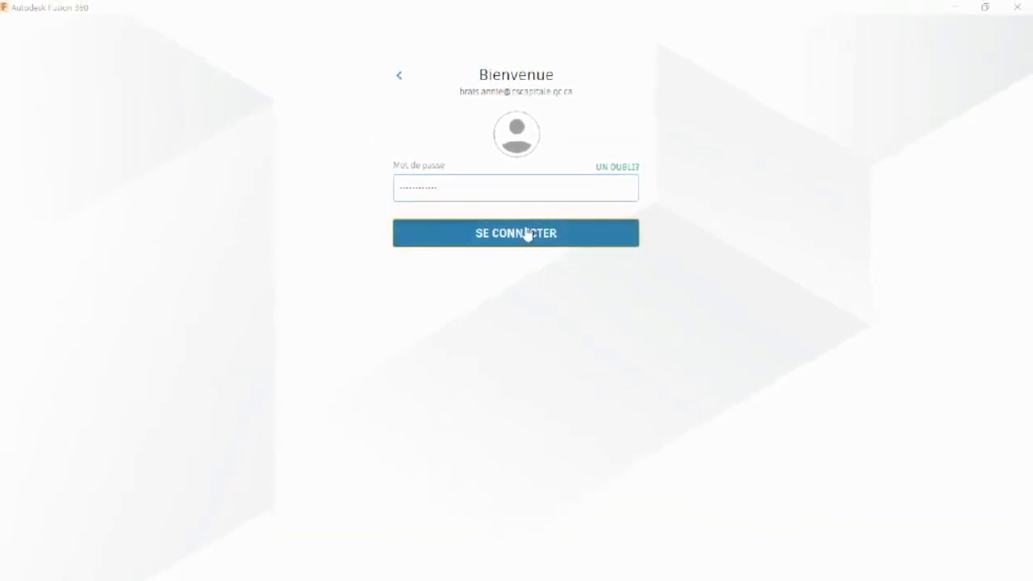
click(526, 234)
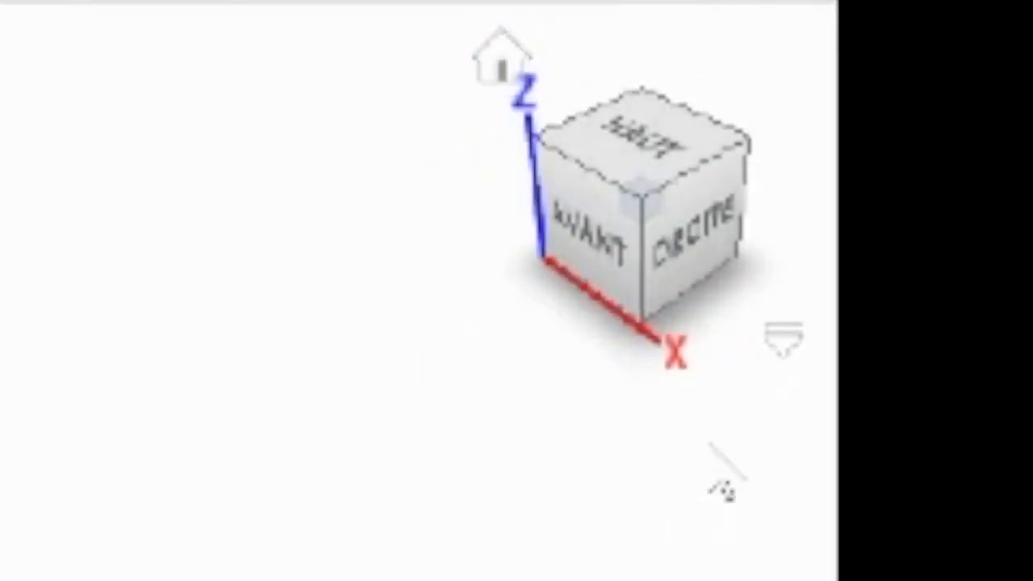
View the empty workspace from the front, right and rear, orbit it freely, and restore the home view.
click(581, 249)
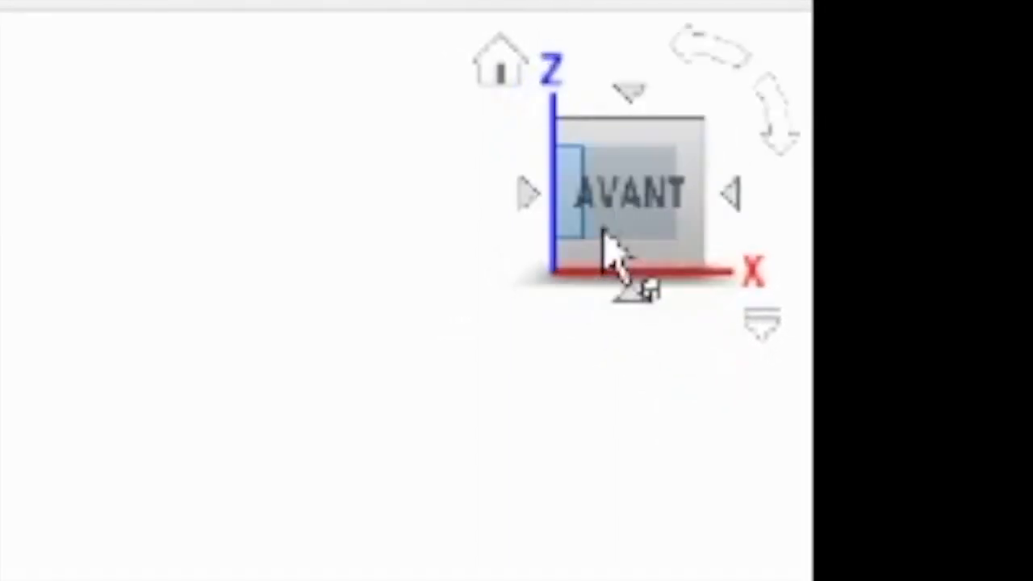
click(728, 192)
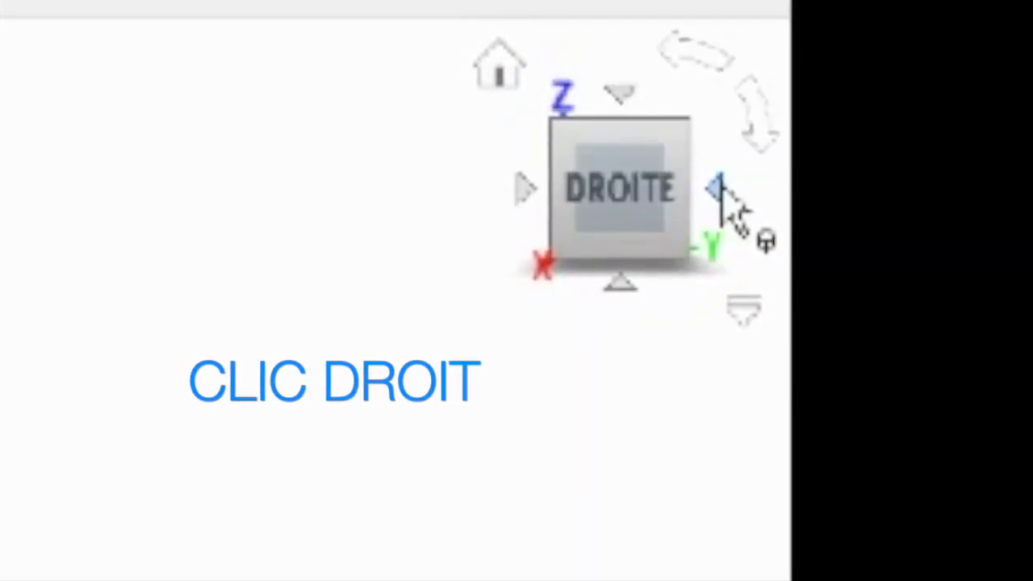
click(729, 191)
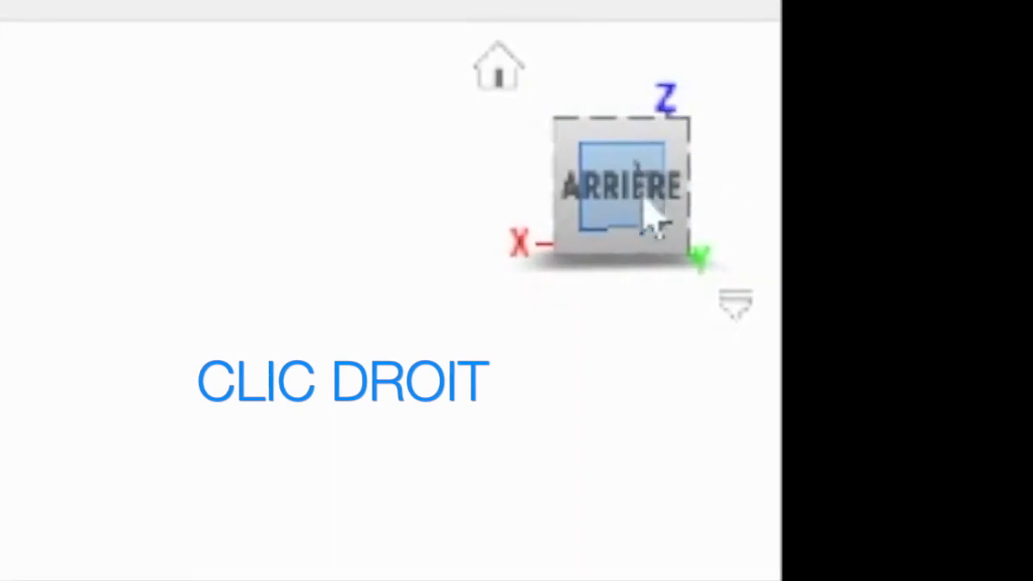
drag(626, 194, 584, 185)
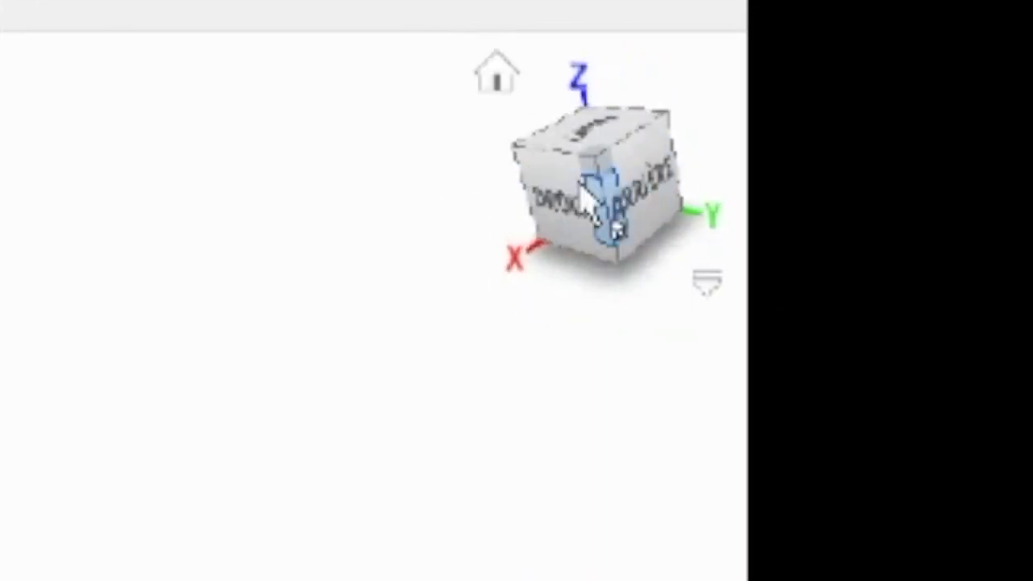
click(497, 75)
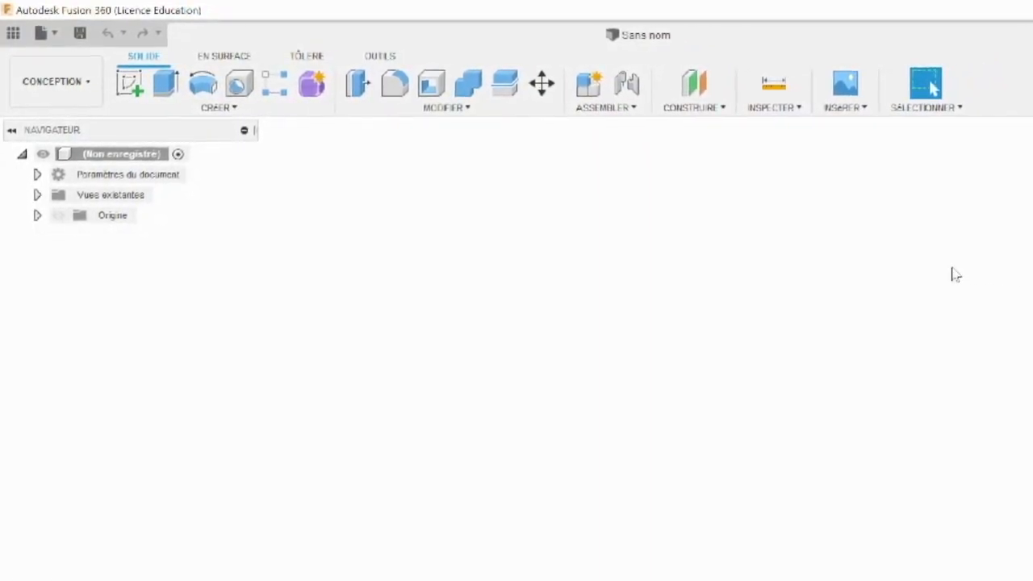
Create a sketch on the horizontal origin plane, seen from the top (HAUT).
click(126, 84)
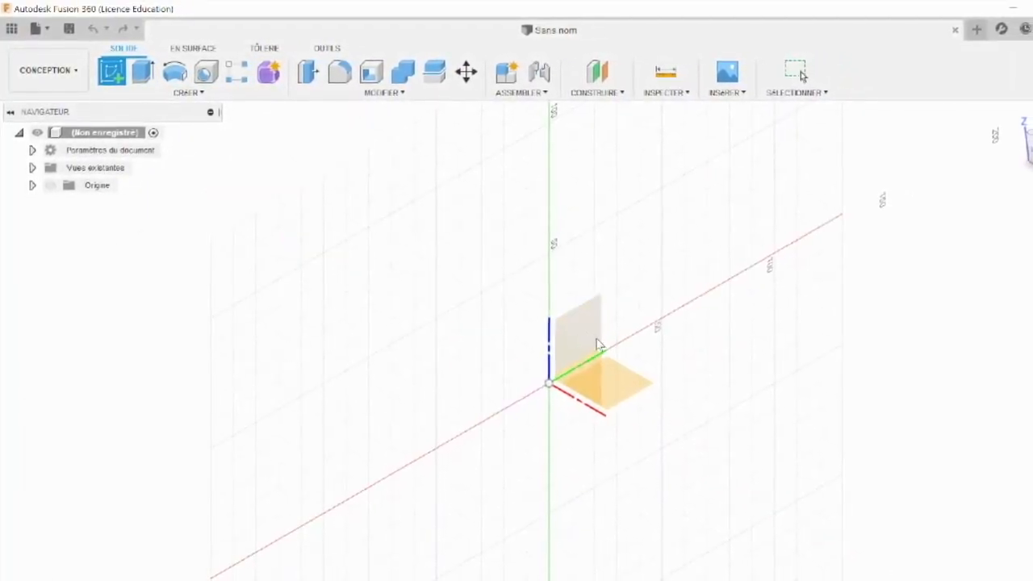
click(597, 383)
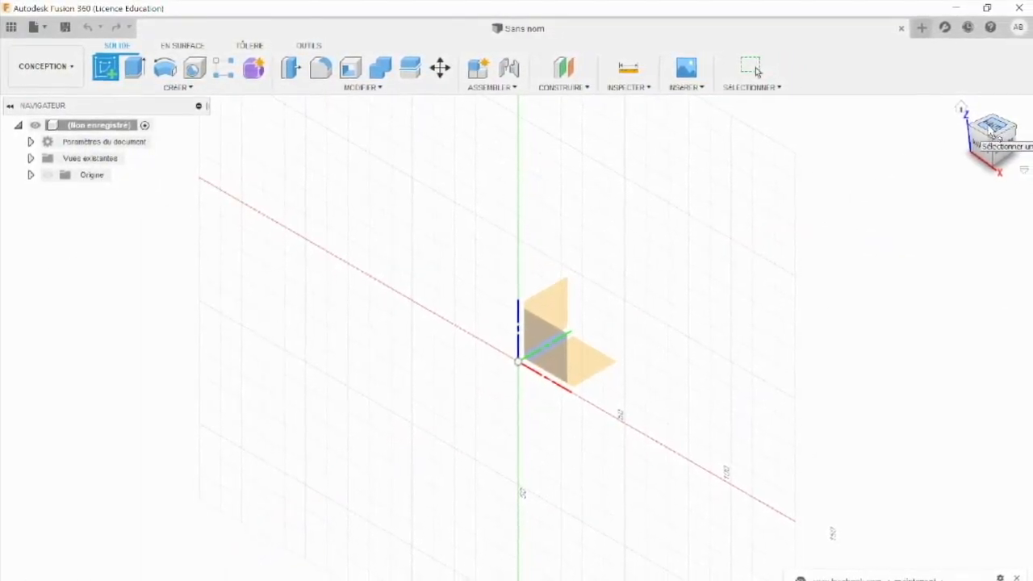
click(994, 131)
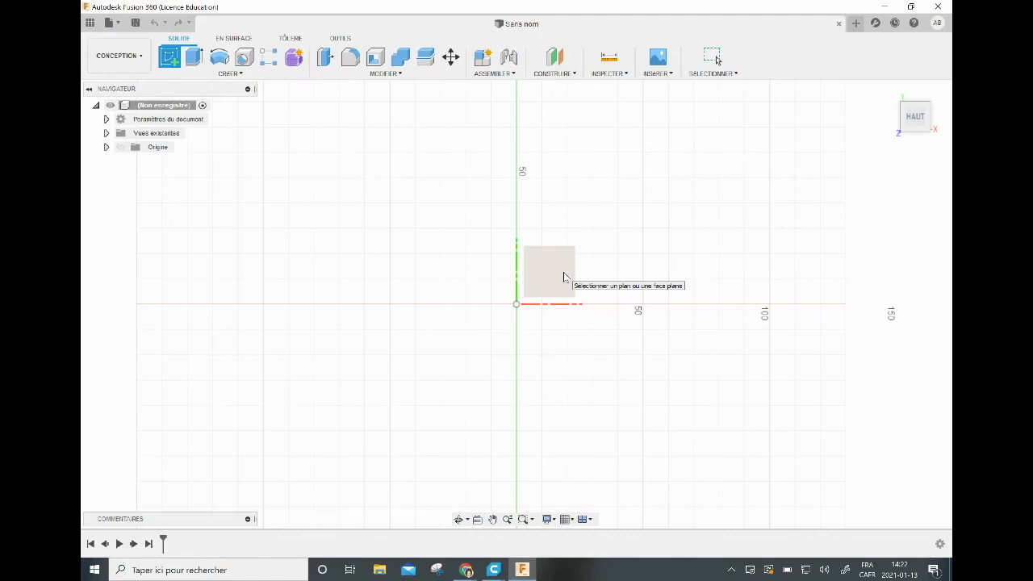
click(553, 272)
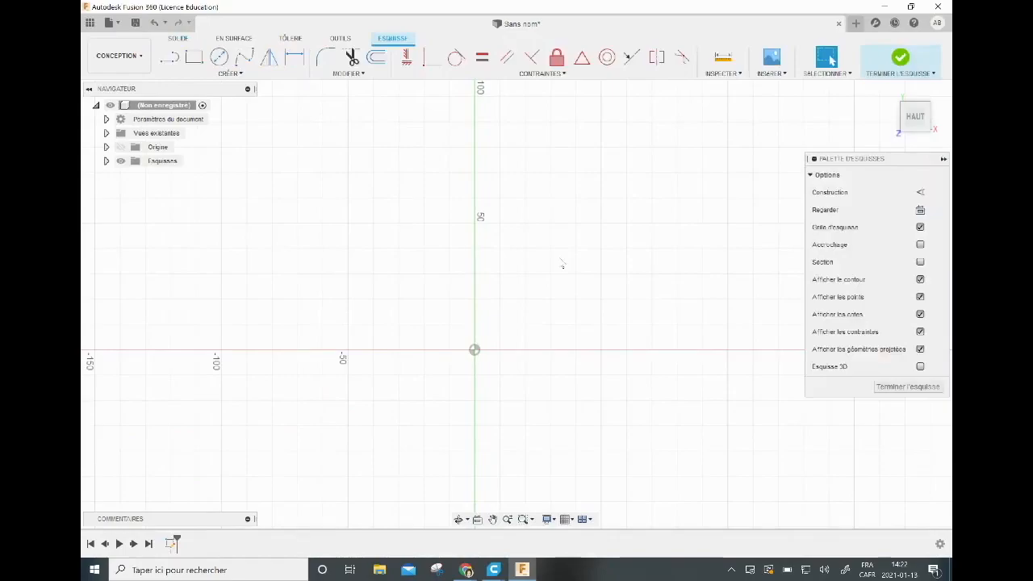
Draw a two-point rectangle from the origin, 35 mm high and 35 mm wide.
click(197, 63)
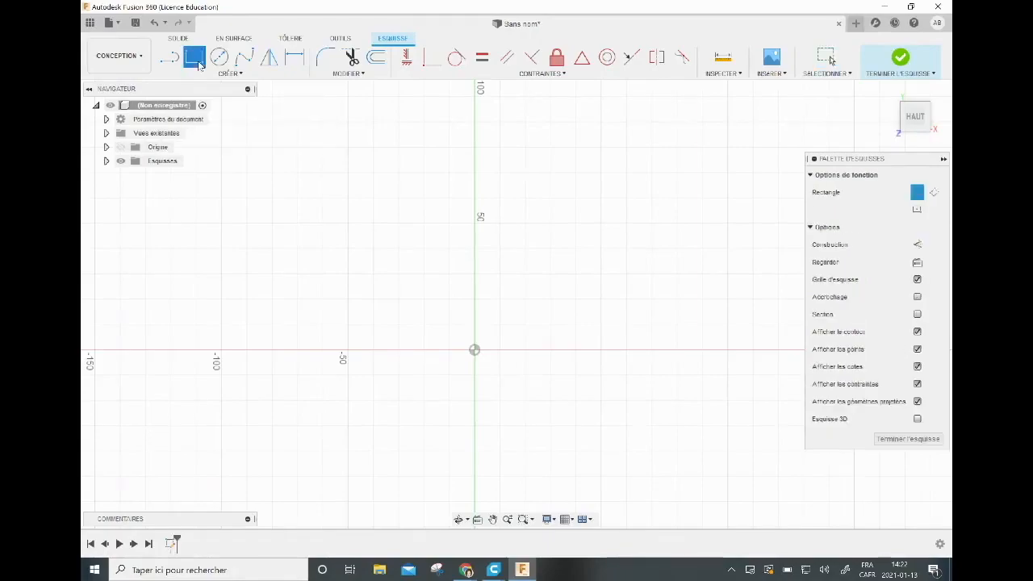
click(476, 352)
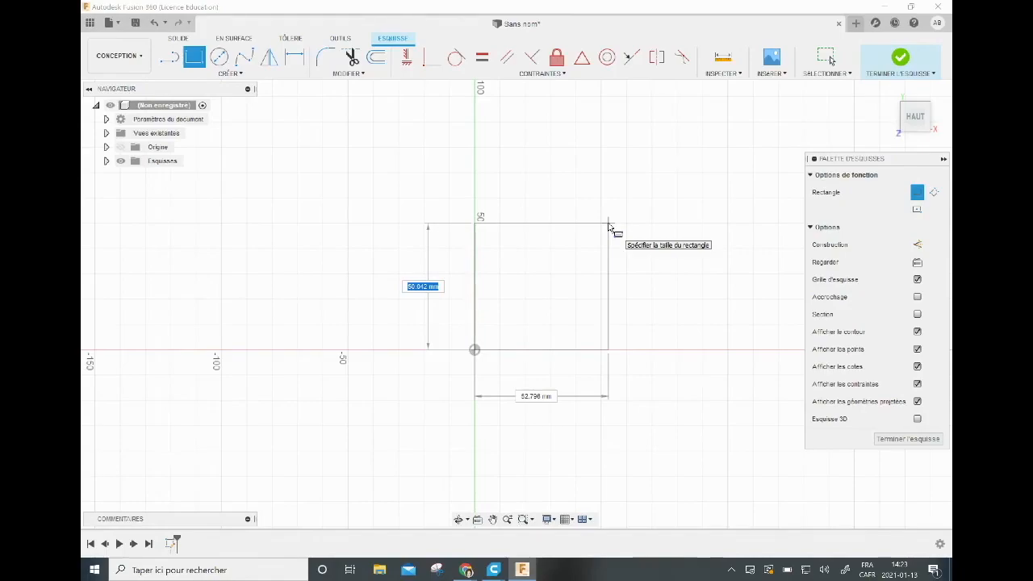
text(35)
key(Tab)
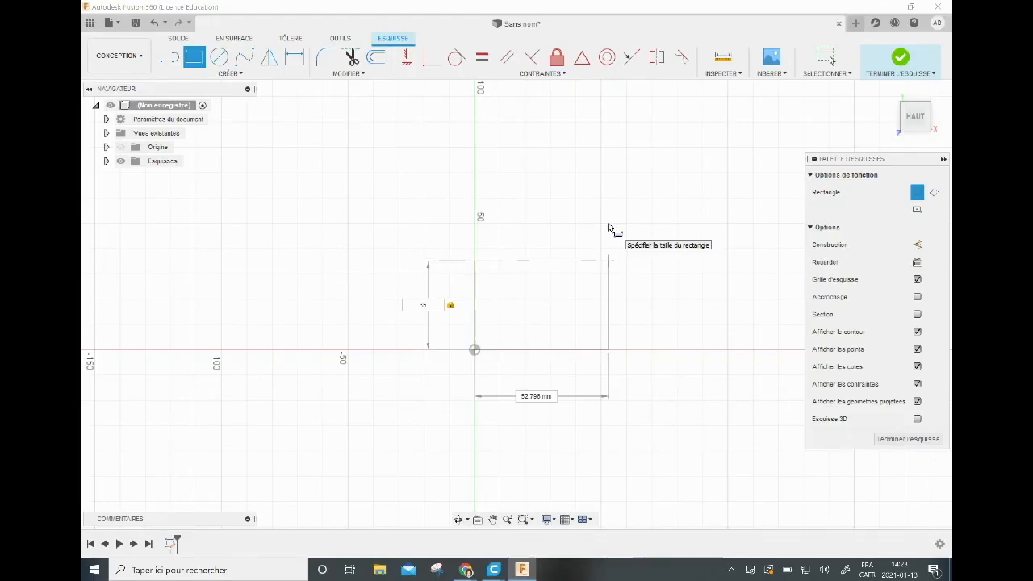
key(Tab)
text(8)
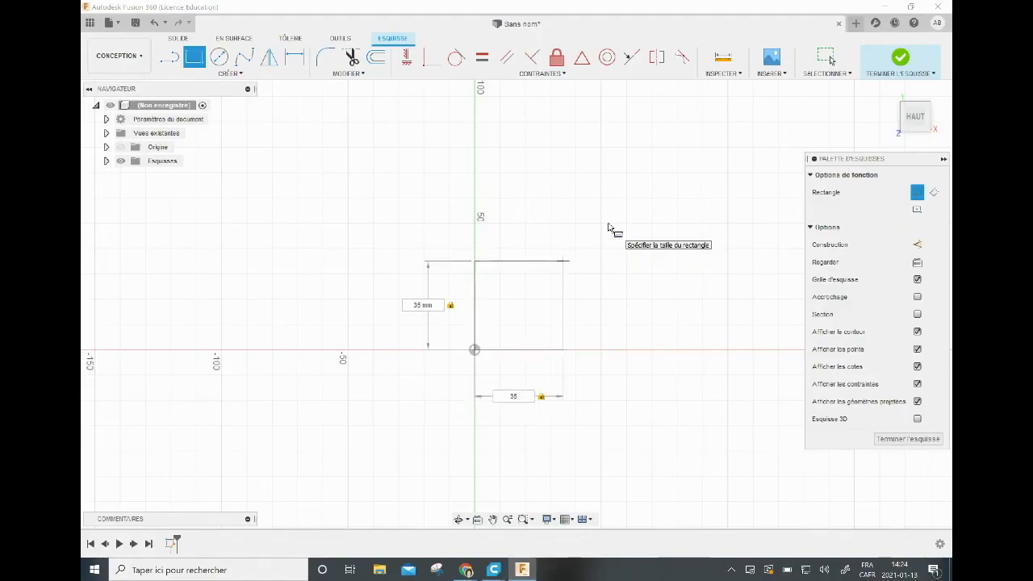
key(Return)
key(Escape)
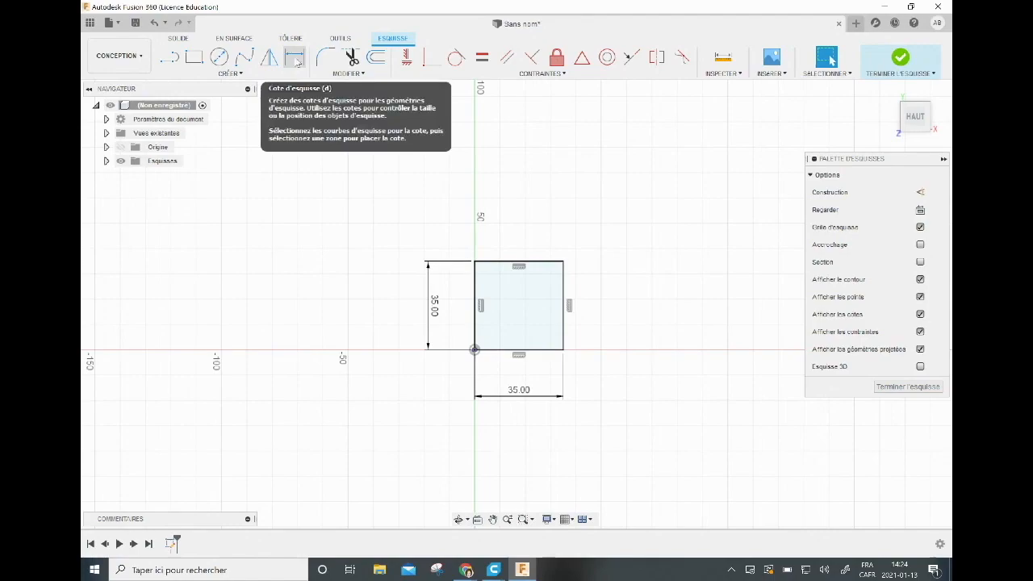
Open the square's horizontal dimension for editing and close it without entering a new value.
click(296, 58)
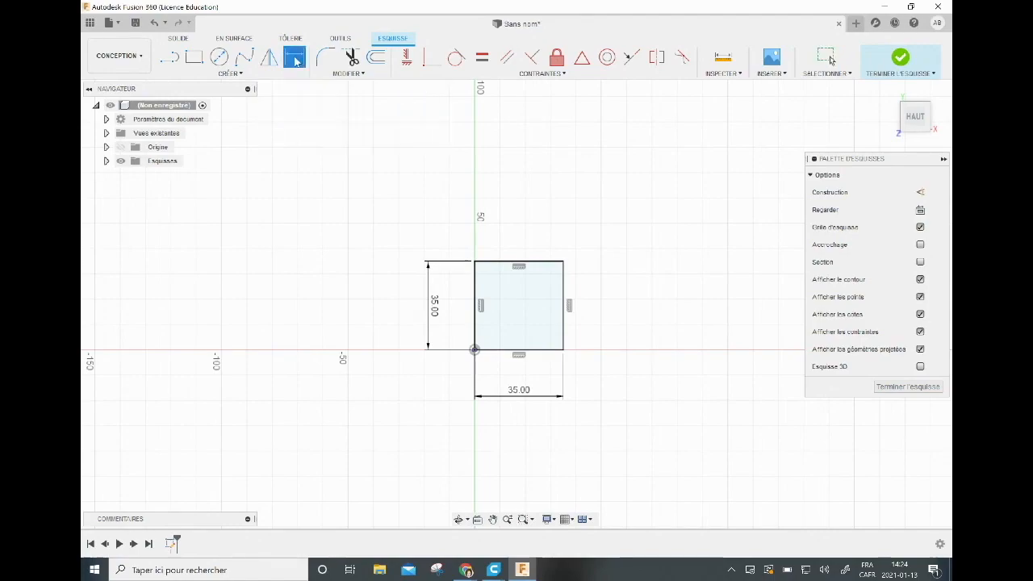
double_click(515, 395)
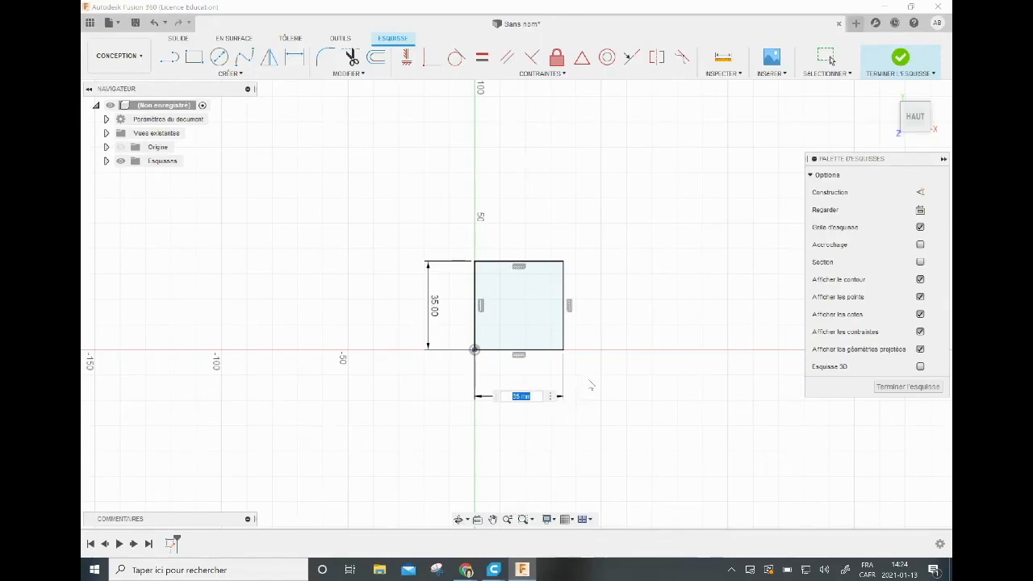
key(Return)
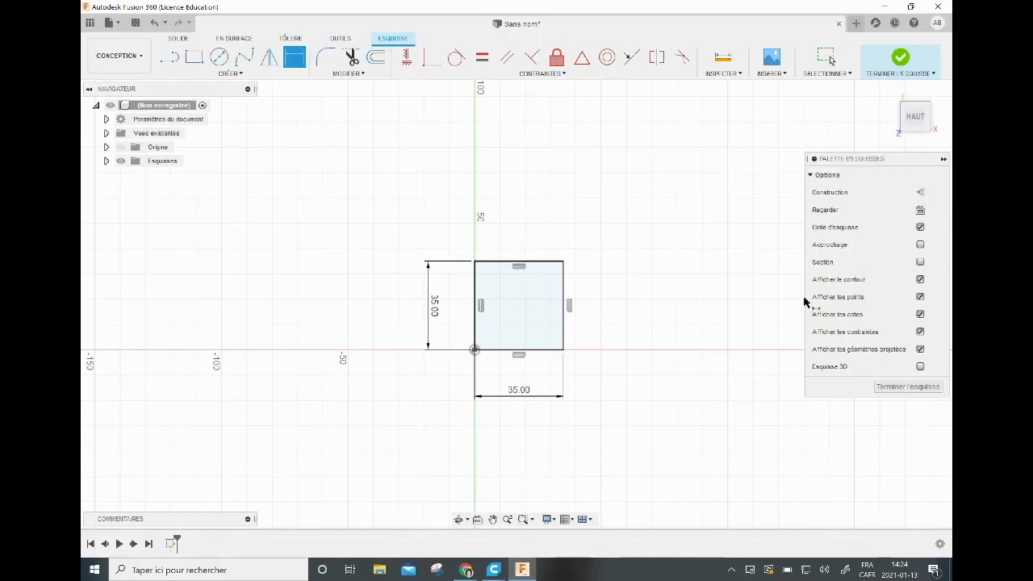
Draw a horizontal construction line across the square from its left side to its right side, about 10 mm below the upper edge.
click(920, 193)
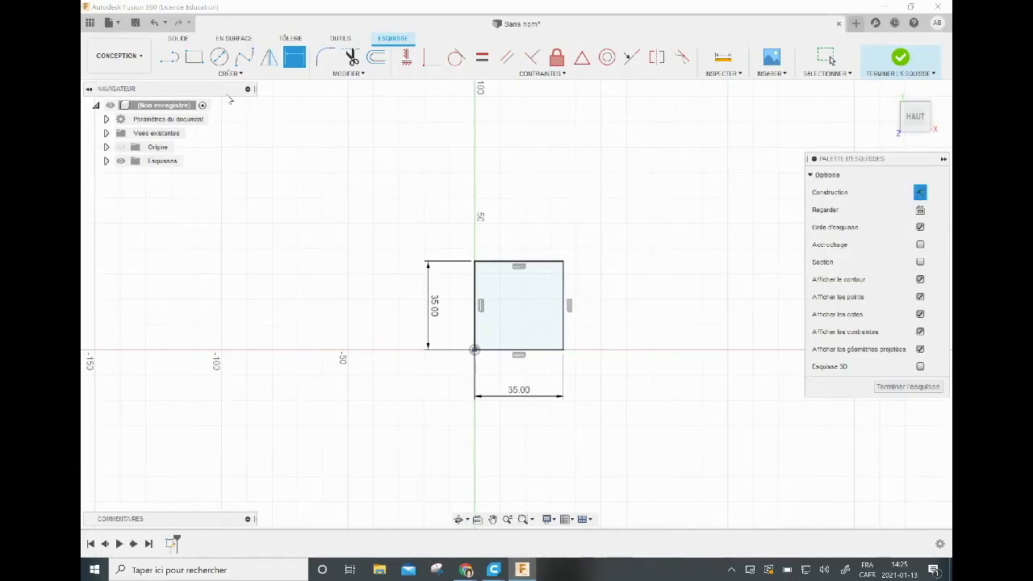
click(171, 62)
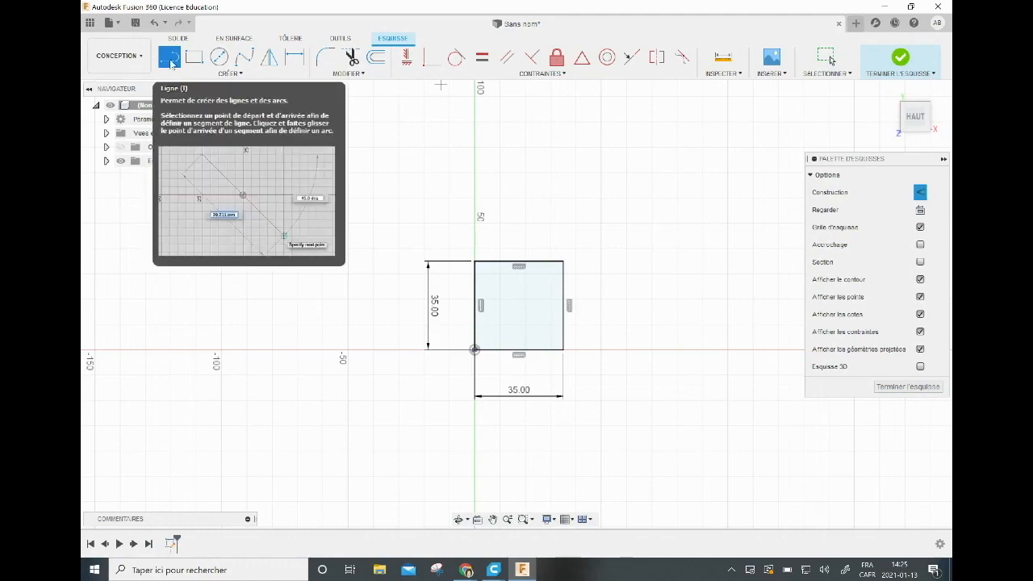
click(475, 287)
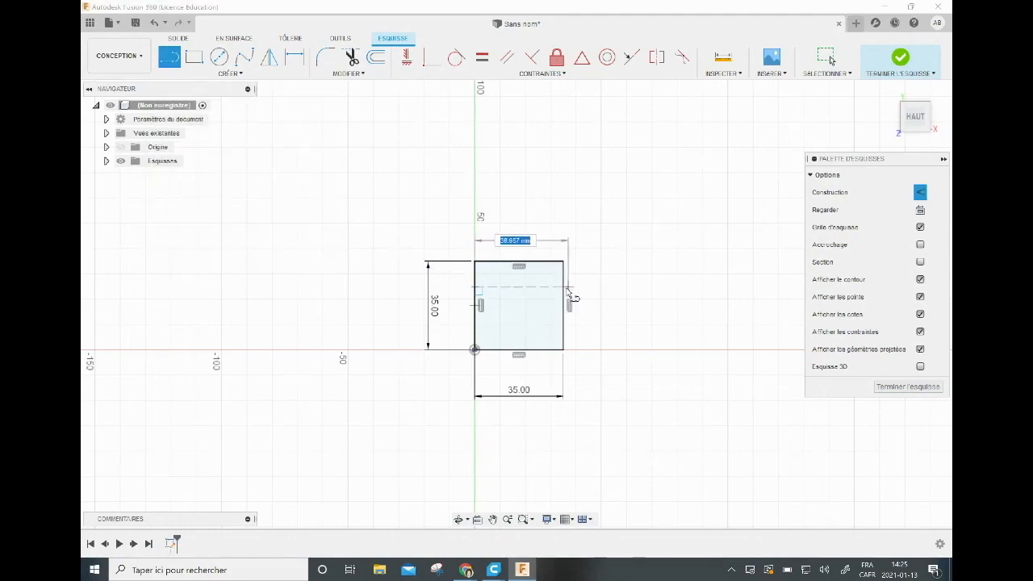
double_click(561, 292)
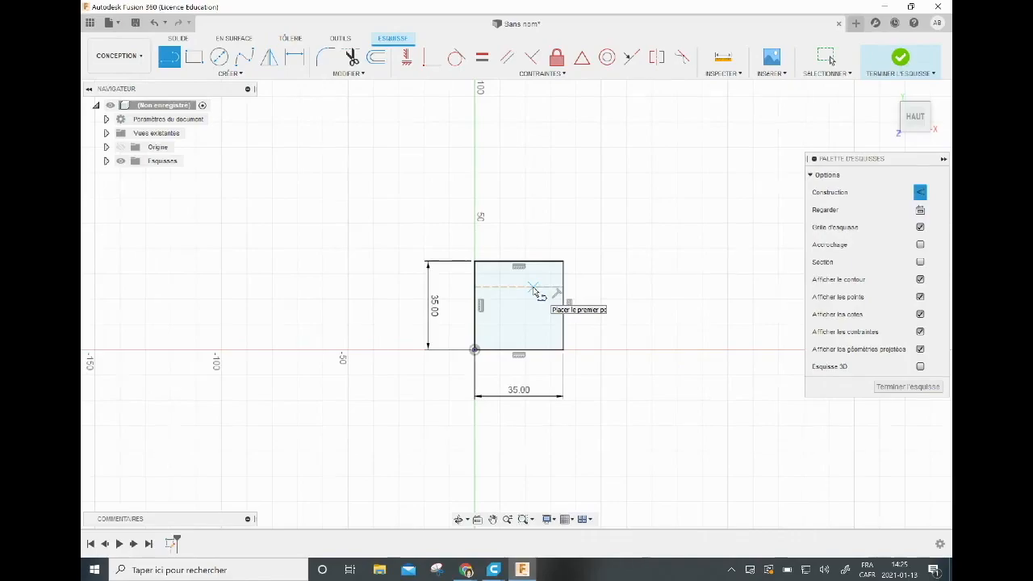
Dimension the distance between the square's upper edge and the horizontal construction line as 7 mm.
click(299, 63)
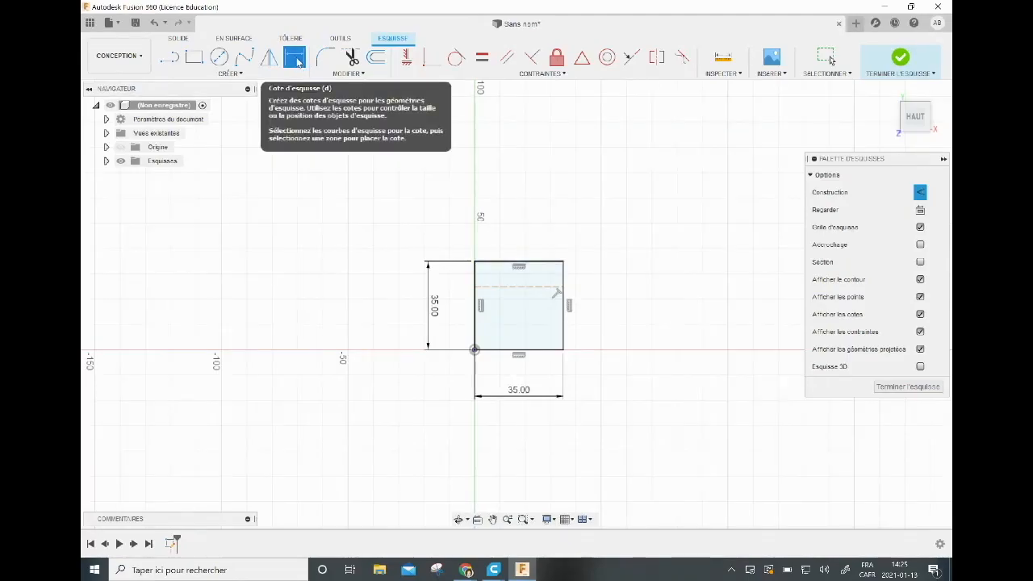
click(539, 261)
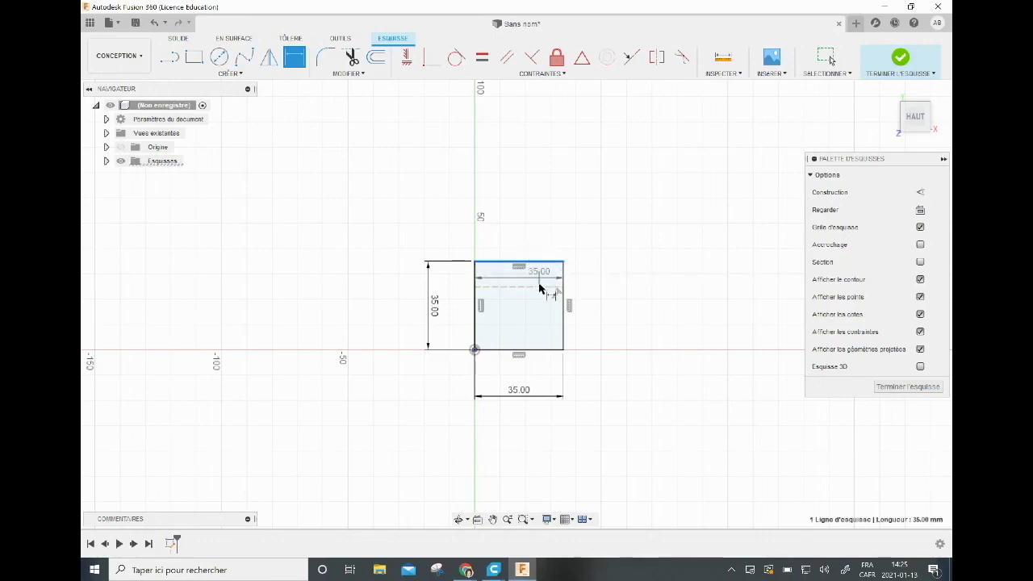
click(544, 288)
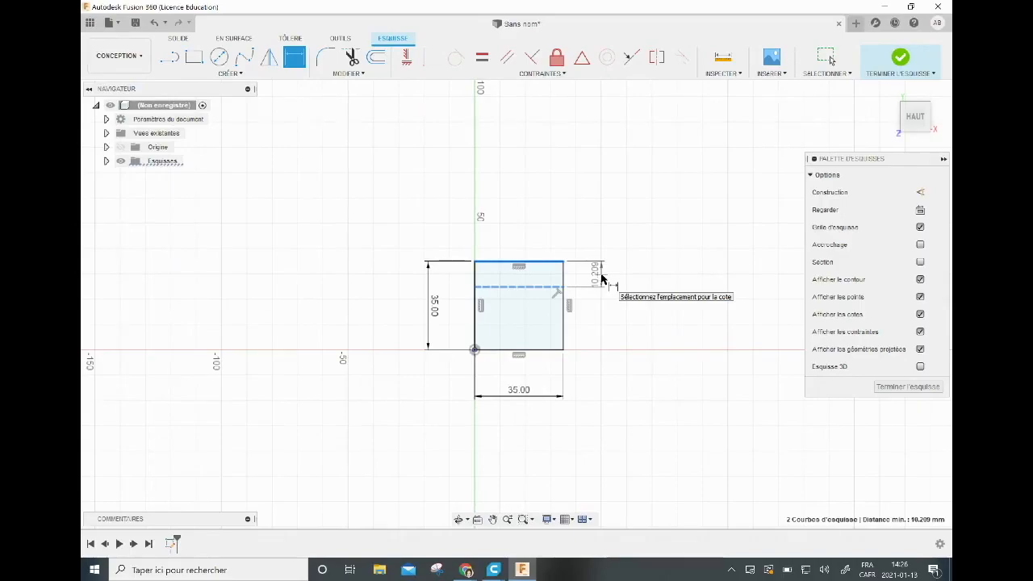
click(596, 275)
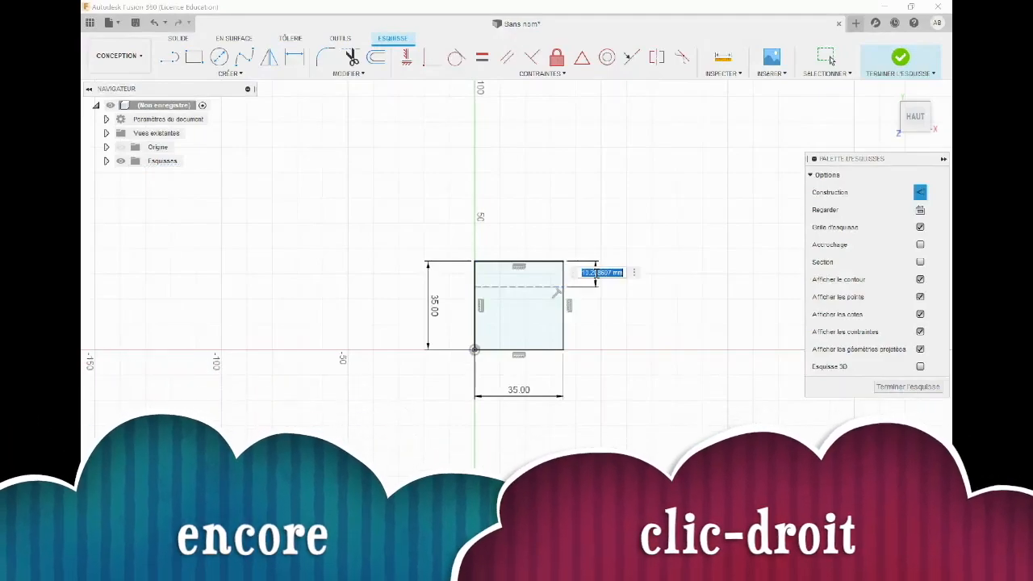
text(7)
key(Return)
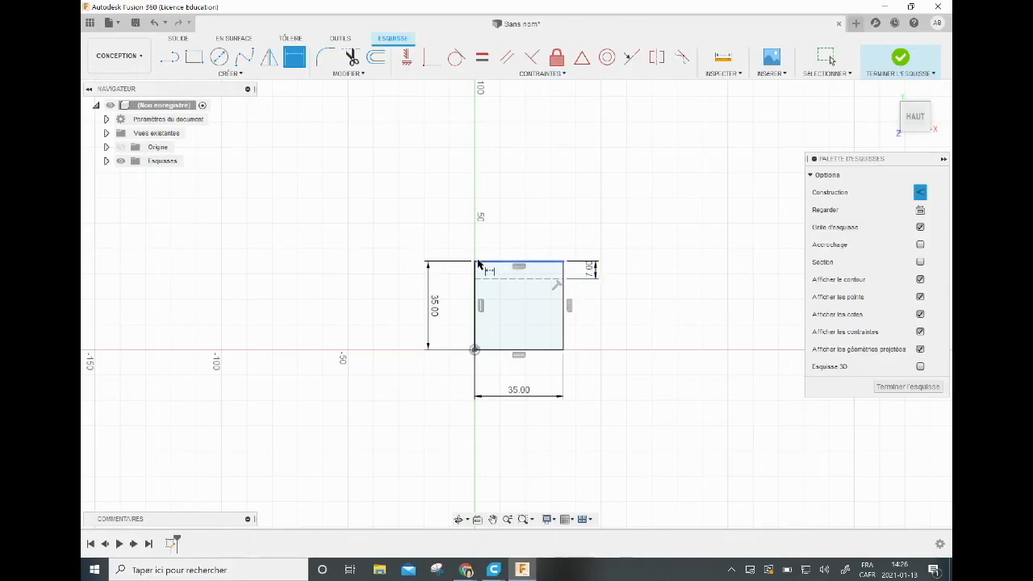
Draw a vertical construction line from the midpoint of the square's upper edge to the midpoint of its lower edge.
click(169, 56)
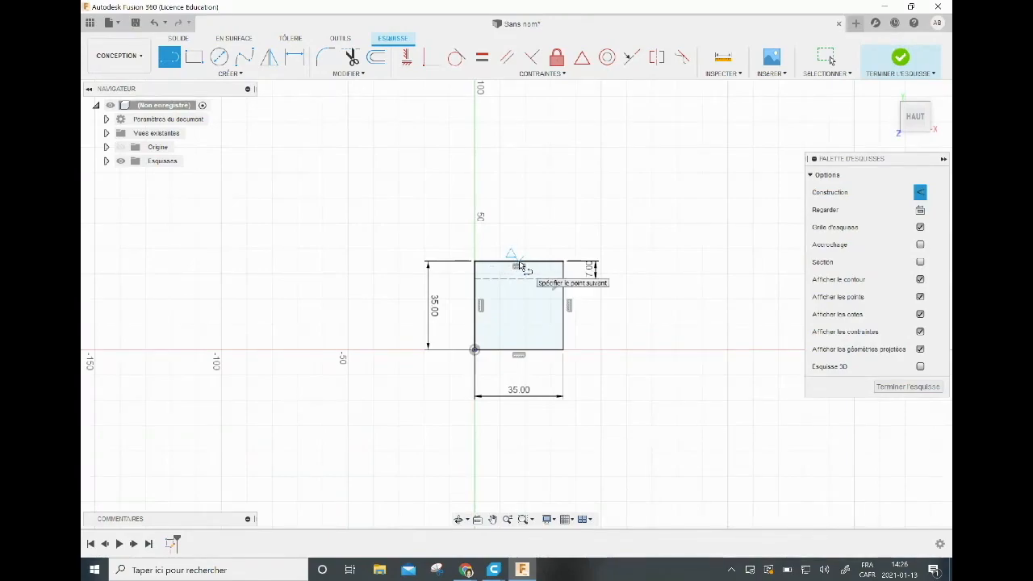
click(519, 266)
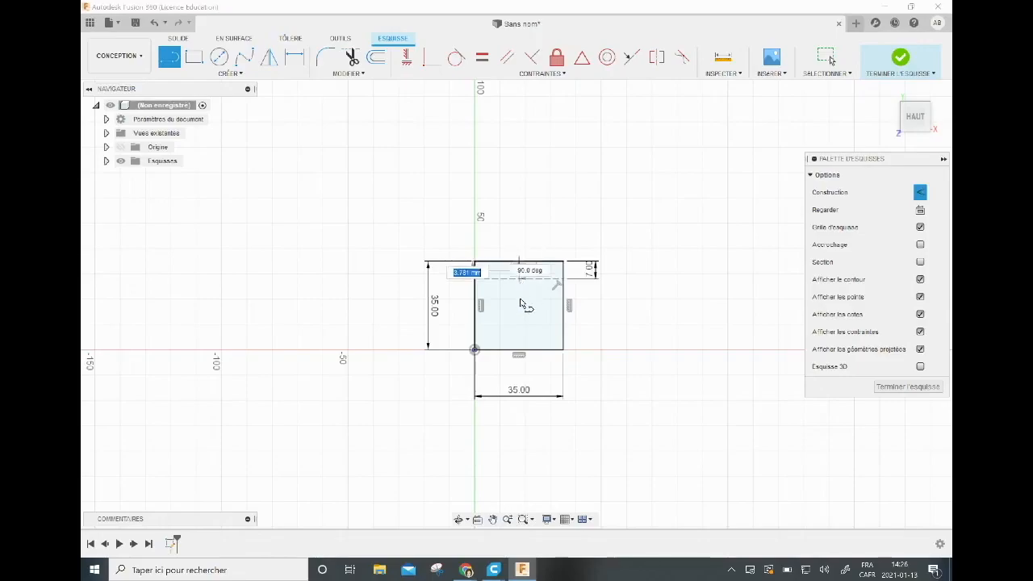
double_click(522, 353)
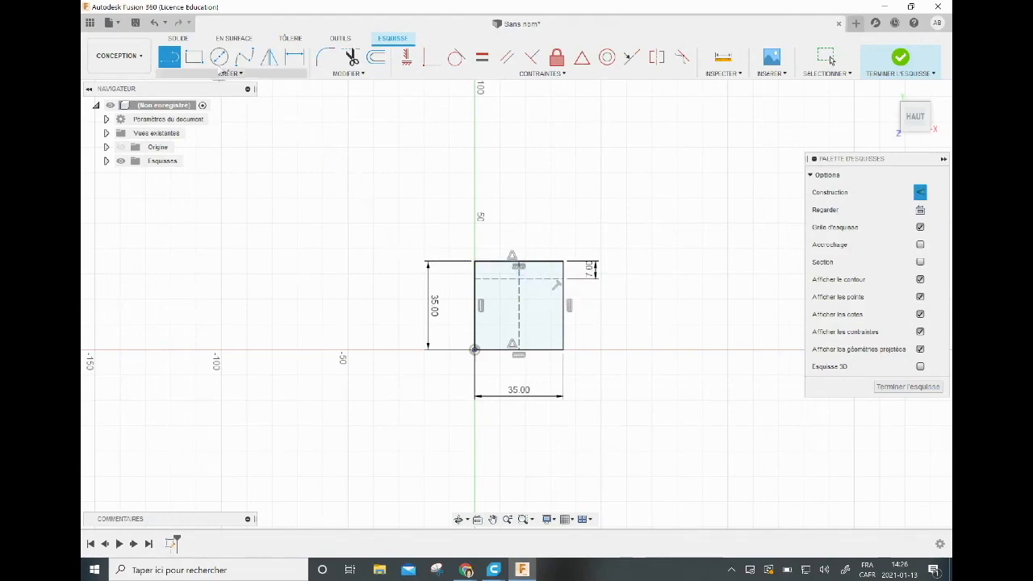
Draw a regular (non-construction) circle of 3 mm diameter centred where the horizontal and vertical construction lines cross.
click(218, 58)
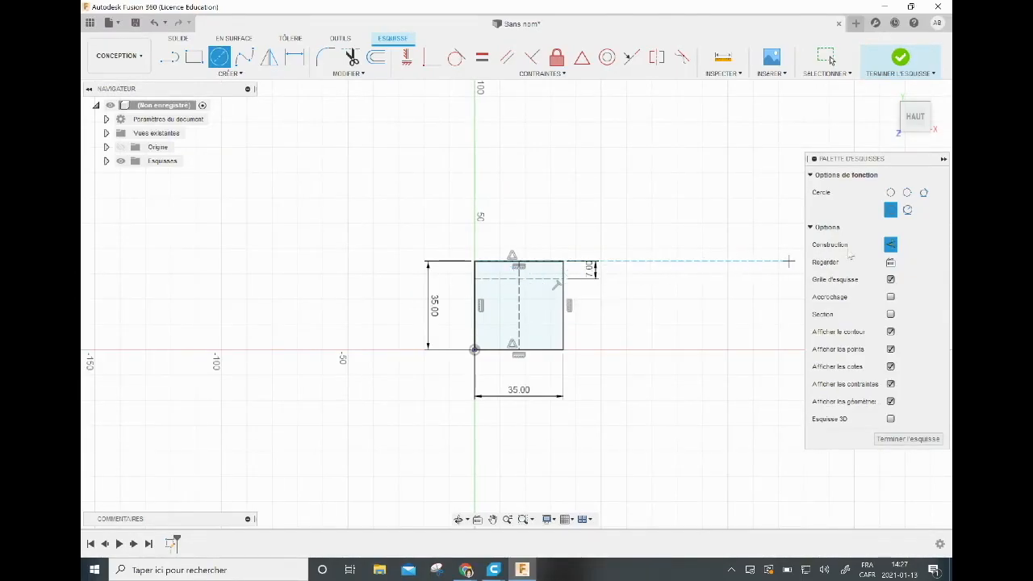
click(891, 247)
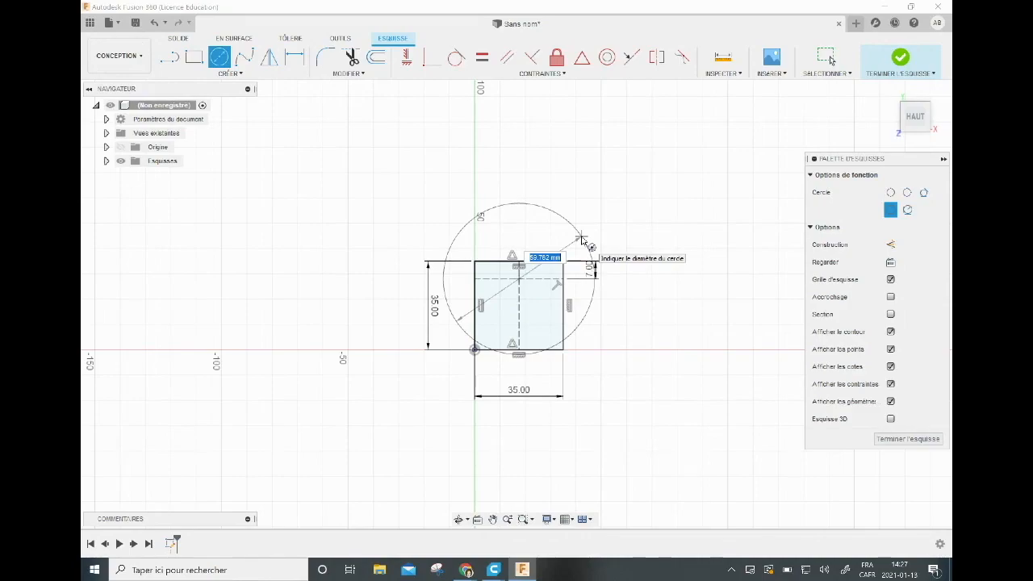
text(3)
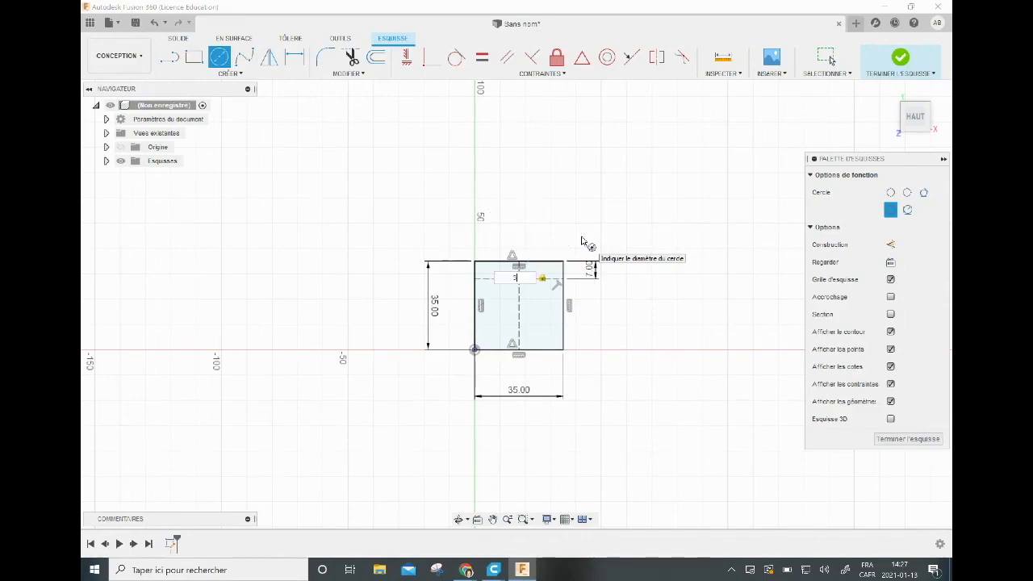
scroll(584, 242, up, 3)
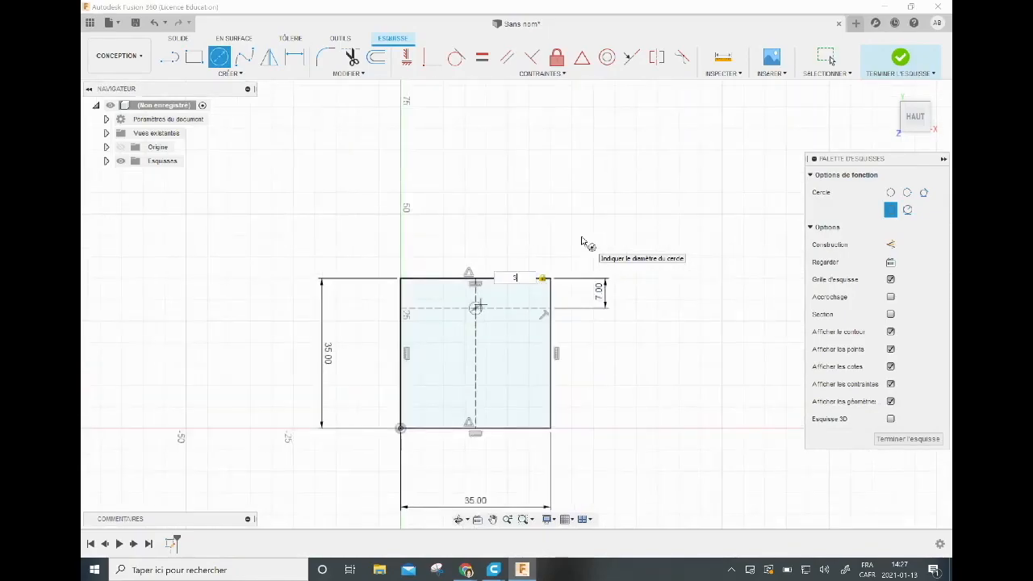
key(Return)
key(Escape)
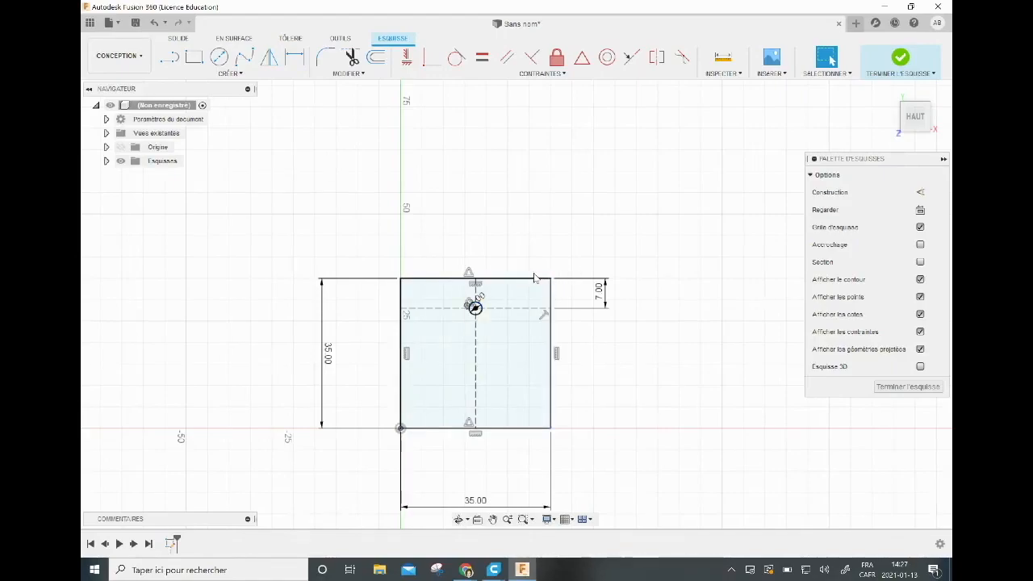
Fillet the square's upper-left corner with a 5 mm radius.
click(326, 57)
click(326, 56)
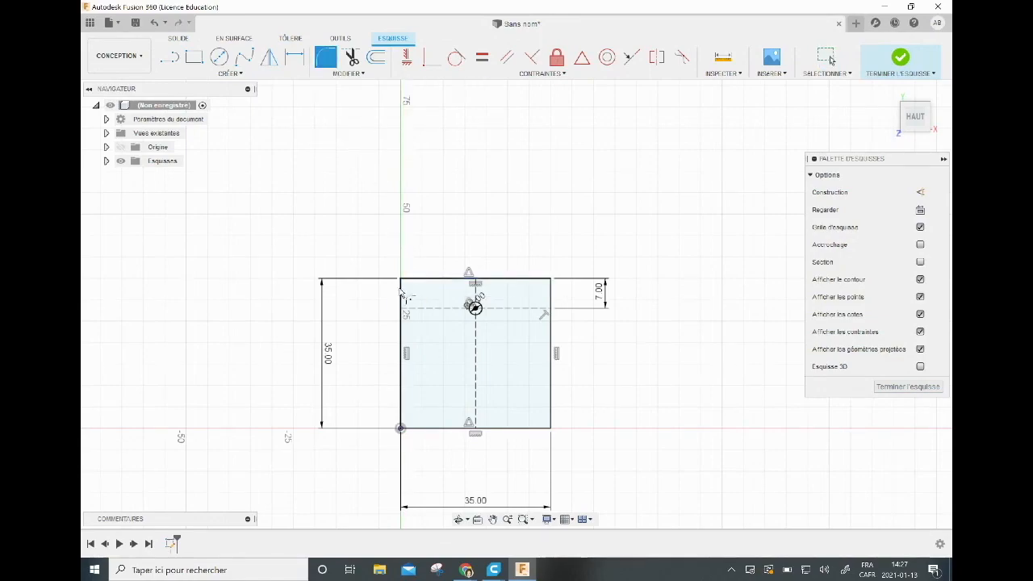
click(413, 280)
click(405, 300)
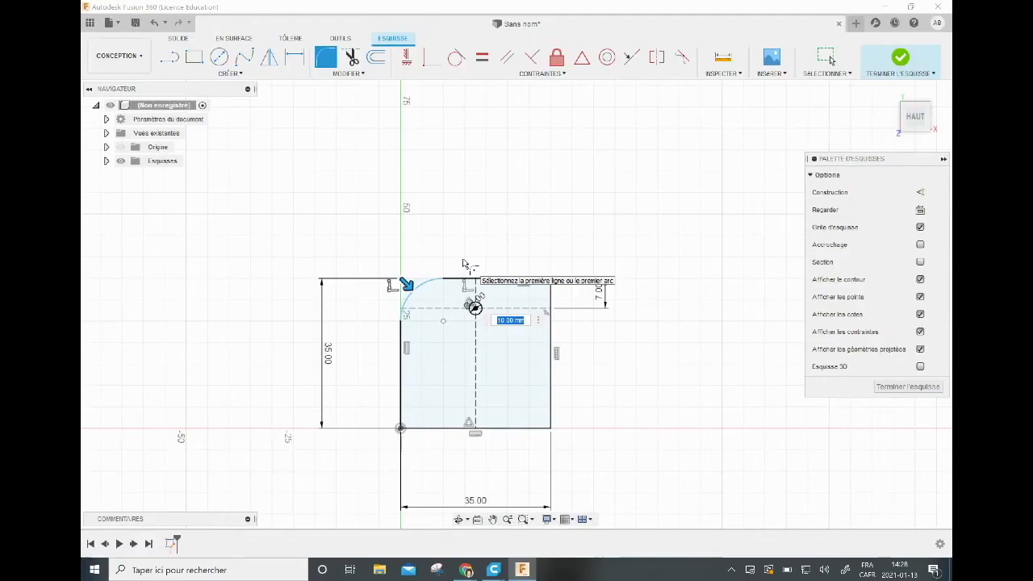
text(5)
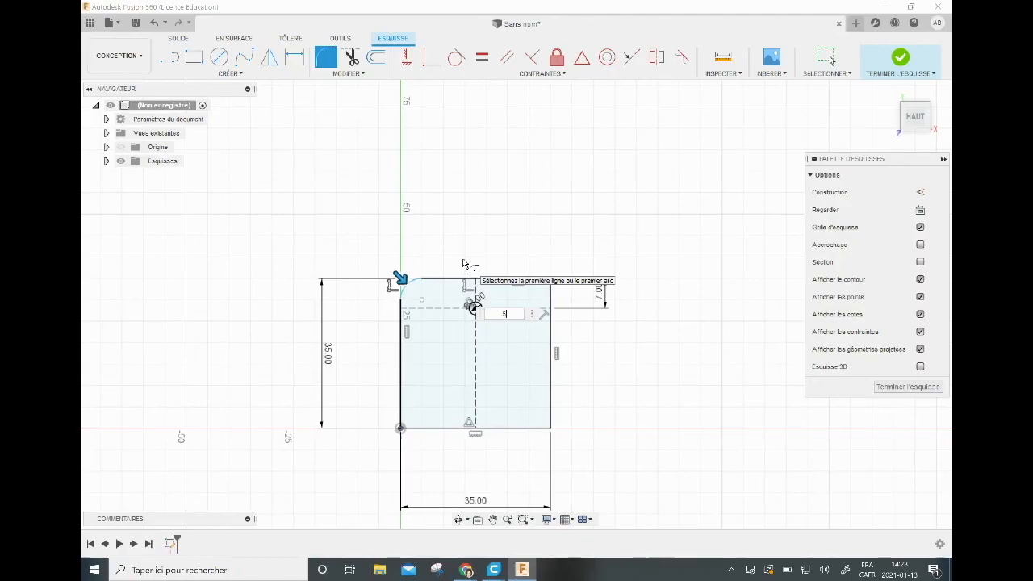
key(Return)
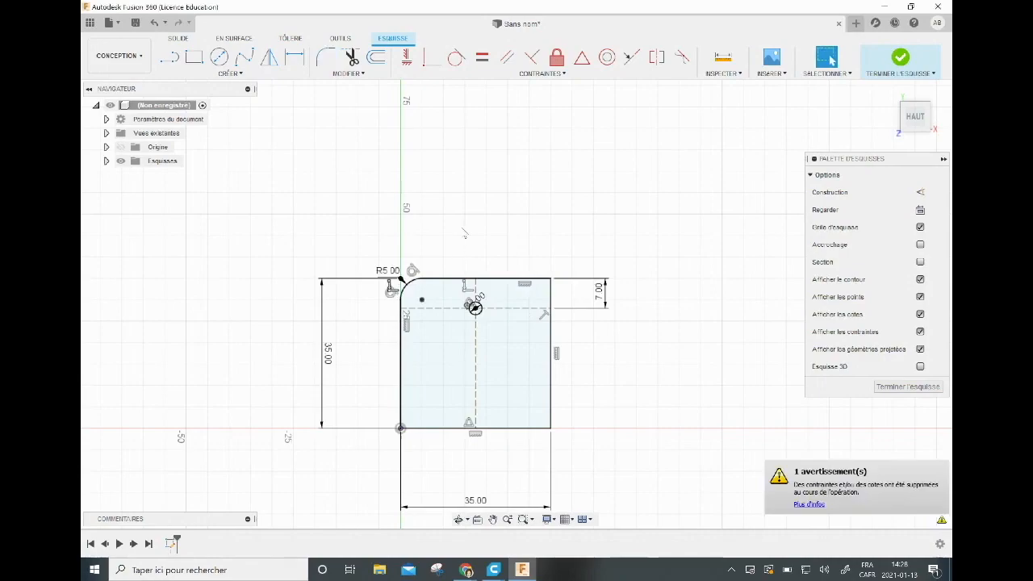
Fillet the square's other three corners with a 5 mm radius.
click(326, 58)
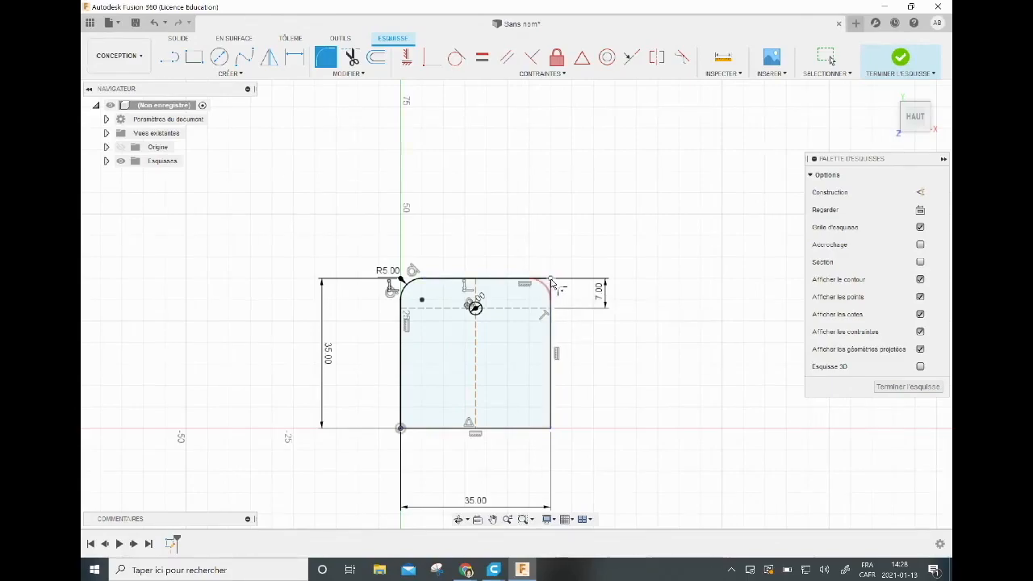
click(551, 280)
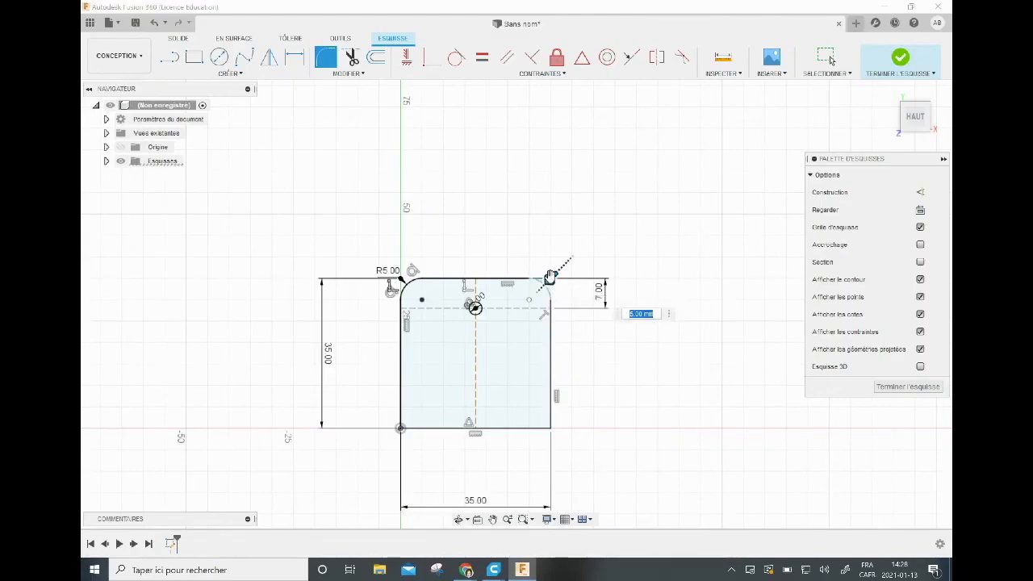
click(553, 430)
click(554, 432)
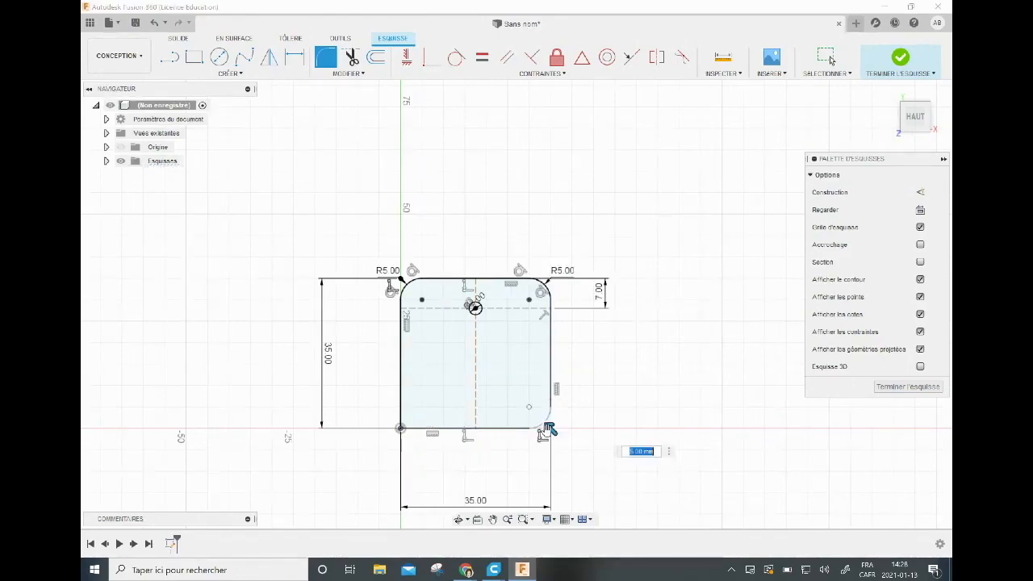
click(405, 432)
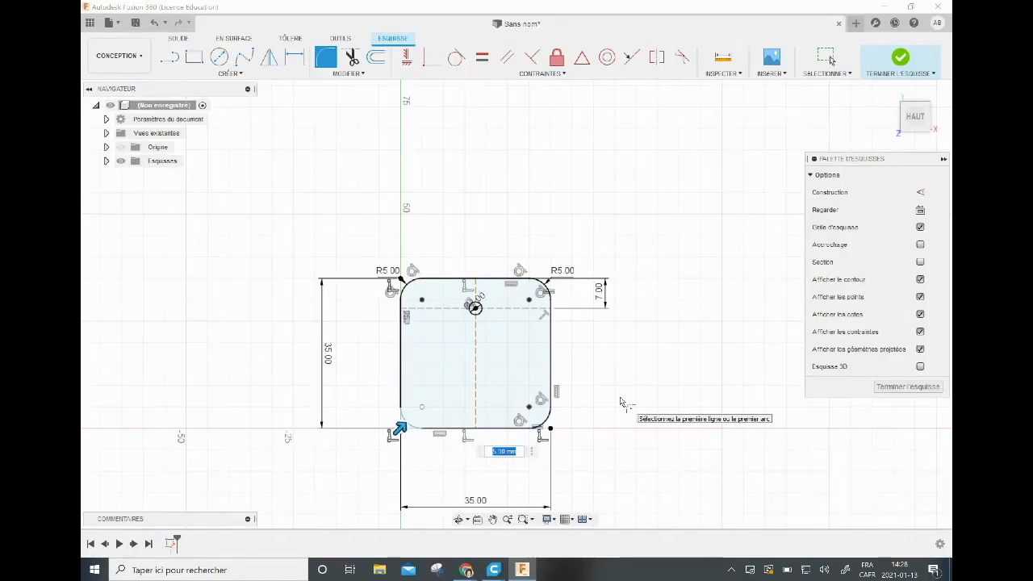
key(Return)
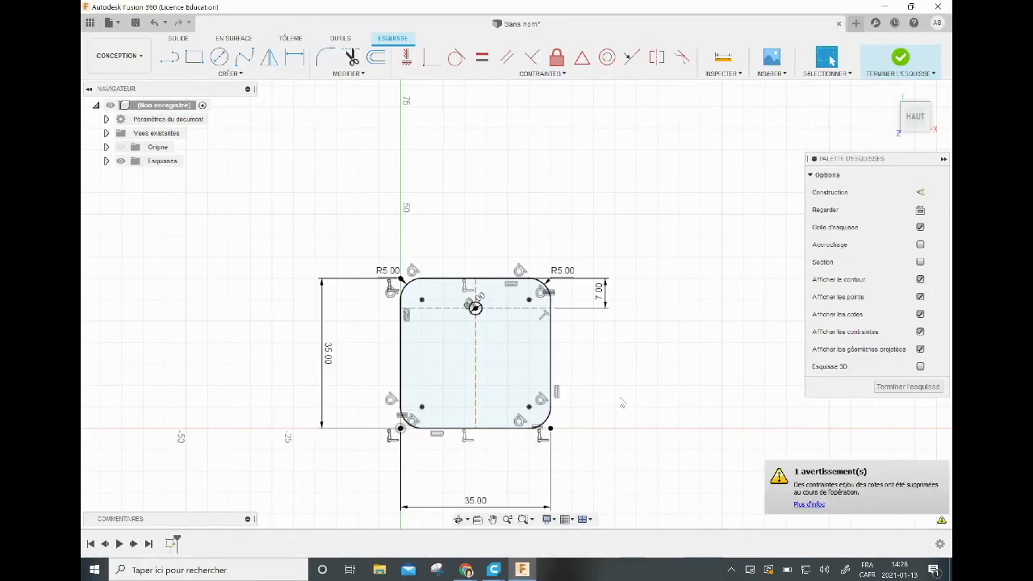
Offset the whole rounded square outline inward with an offset position of -2.5 mm.
click(377, 58)
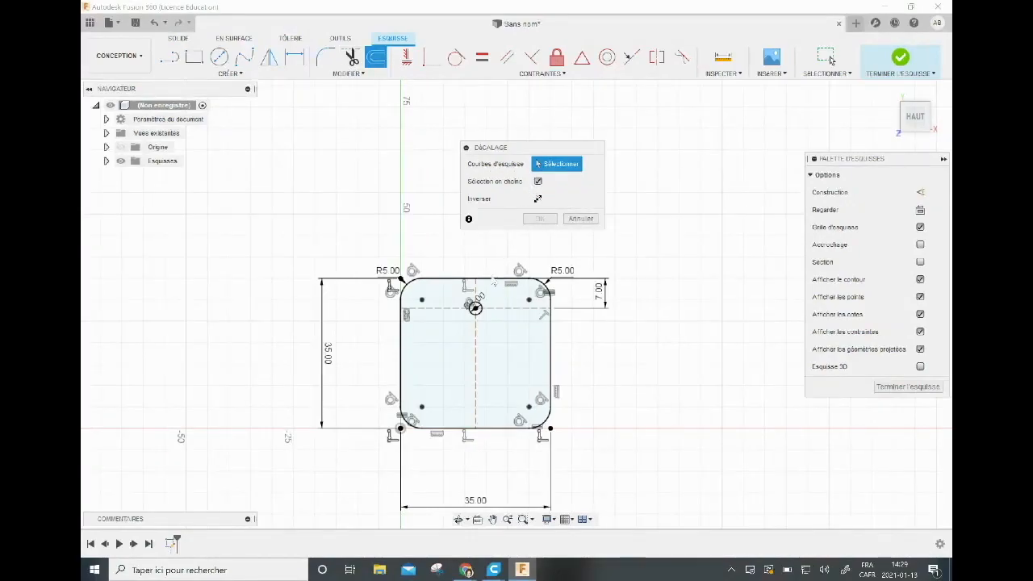
click(490, 283)
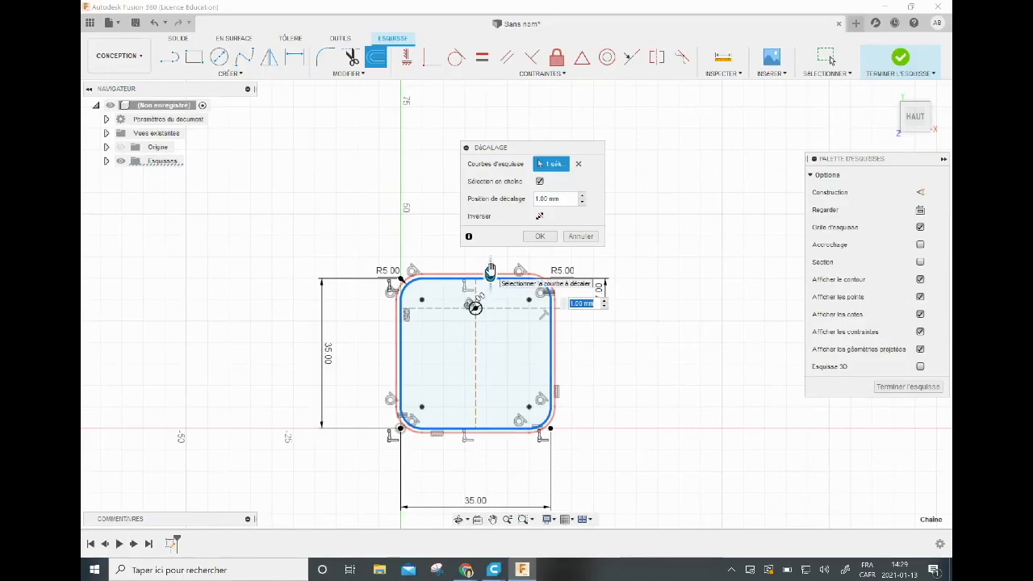
drag(491, 271, 490, 285)
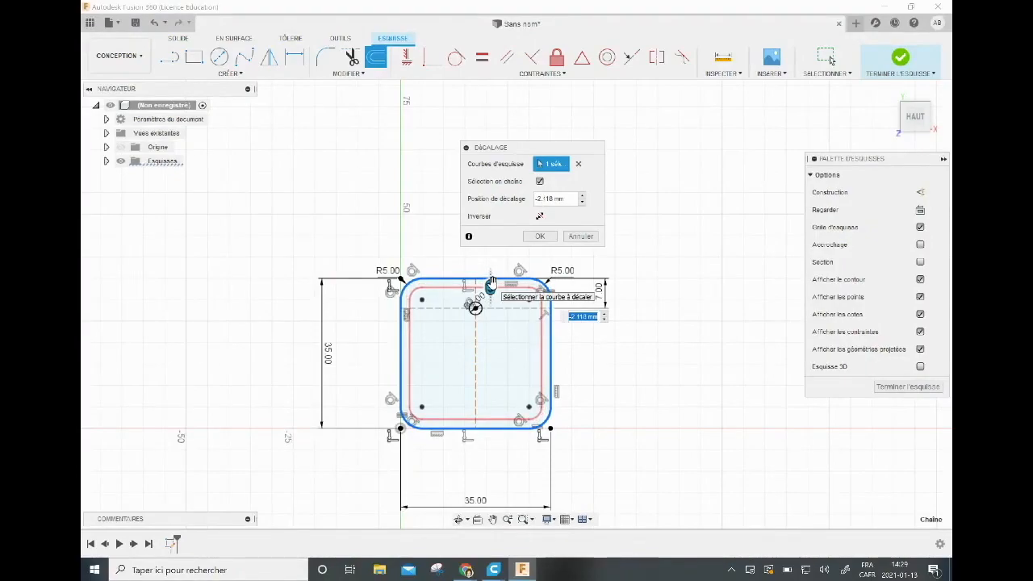
text(-2.5)
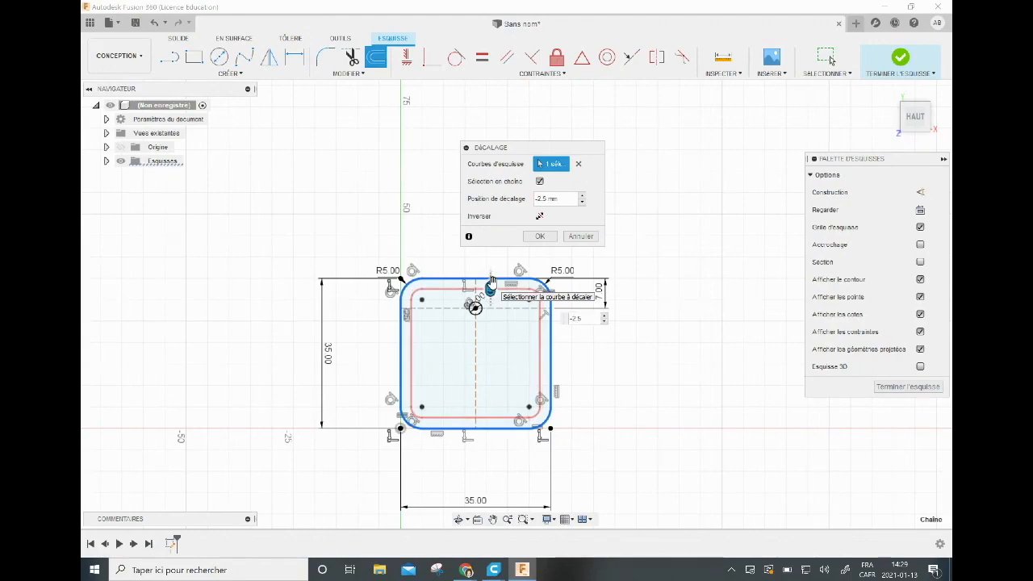
key(Return)
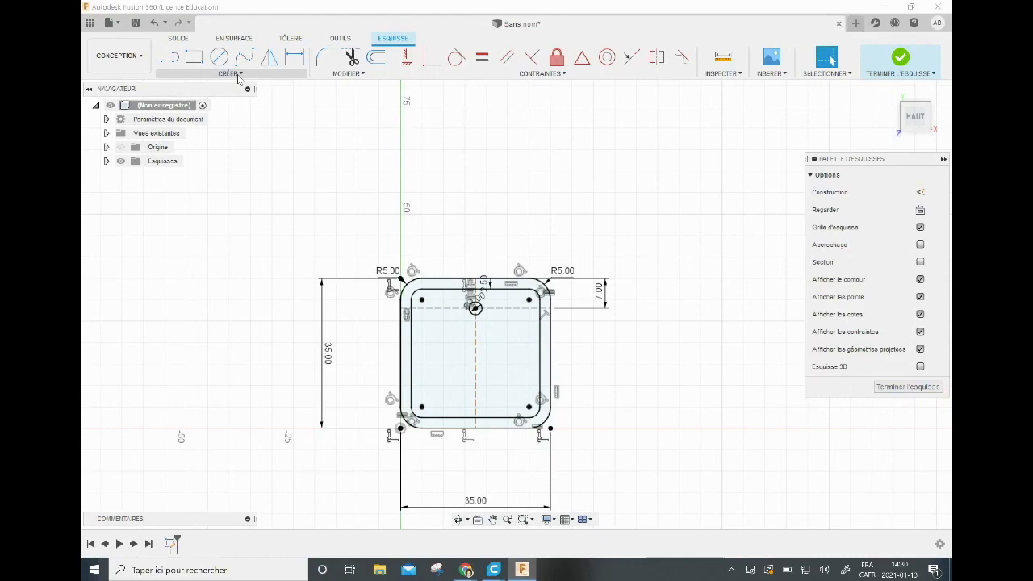
Draw an upward-curving three-point construction arc of about 14 mm radius across the vertical construction line, below the circle.
click(238, 75)
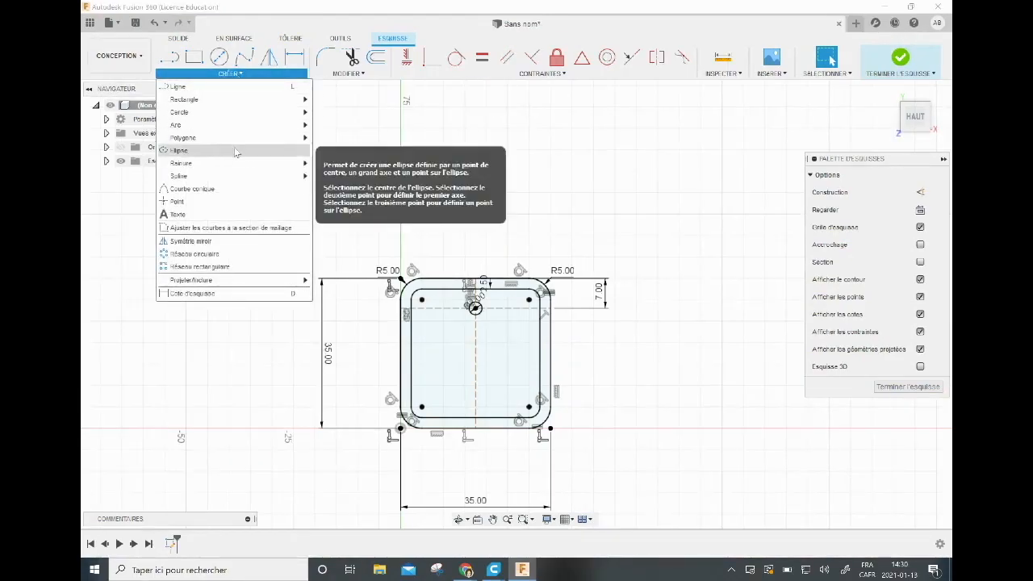
mouse_move(251, 127)
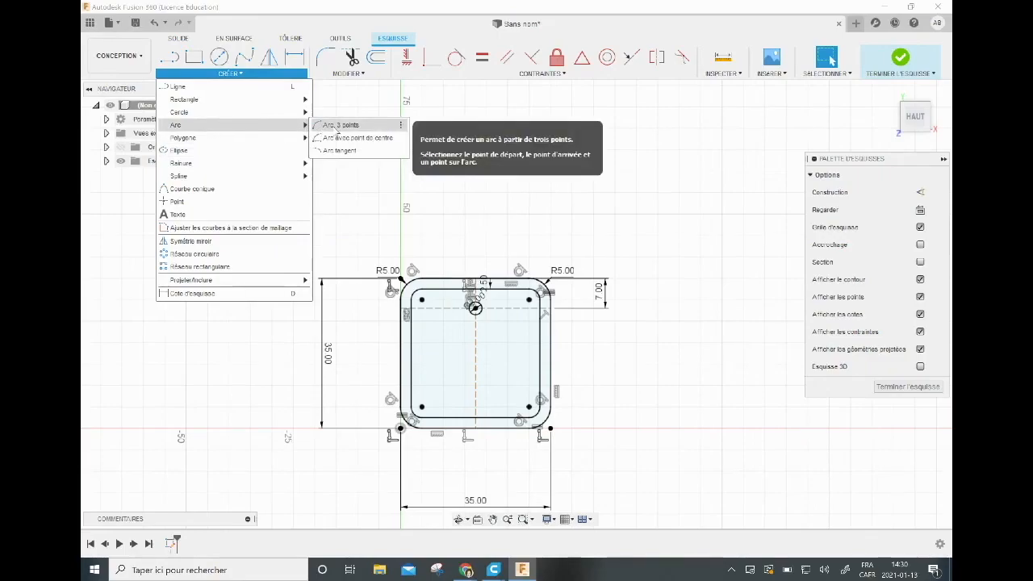
click(337, 128)
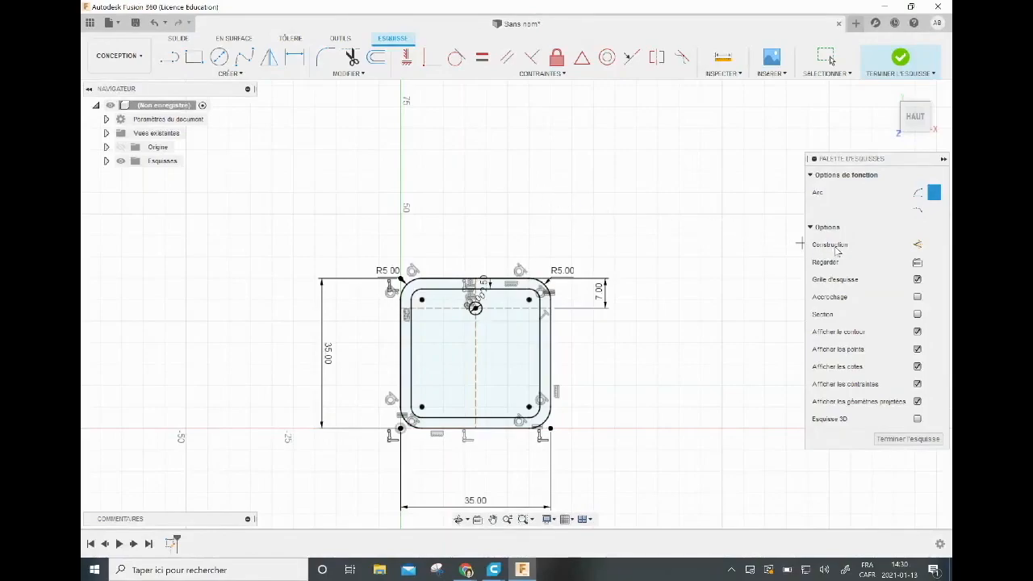
click(921, 246)
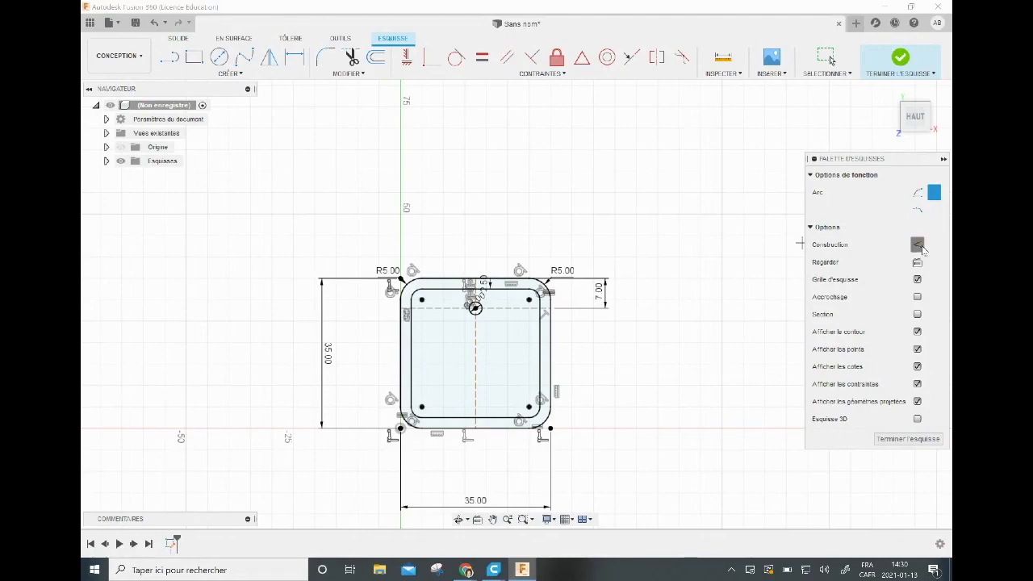
click(432, 359)
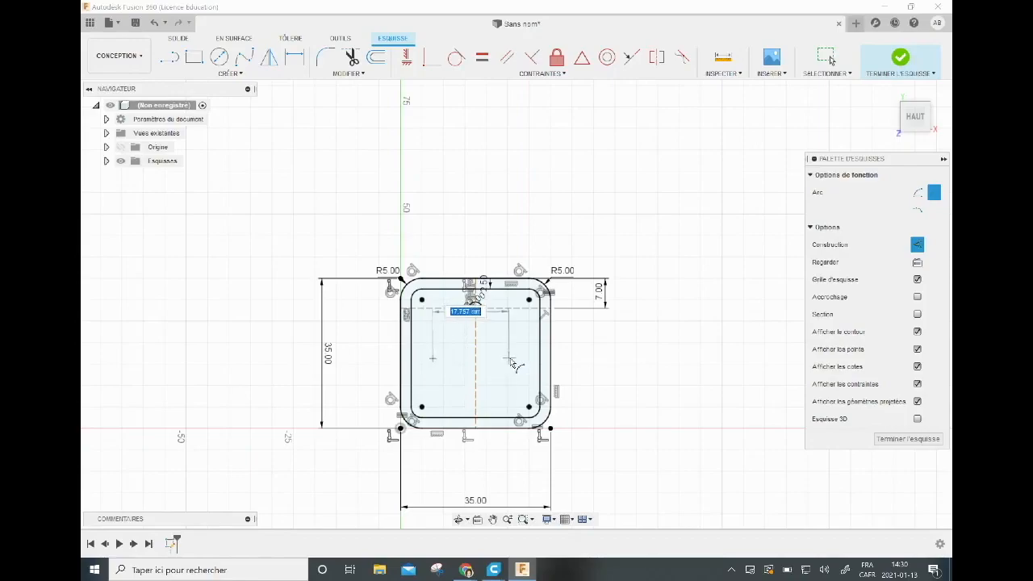
click(519, 359)
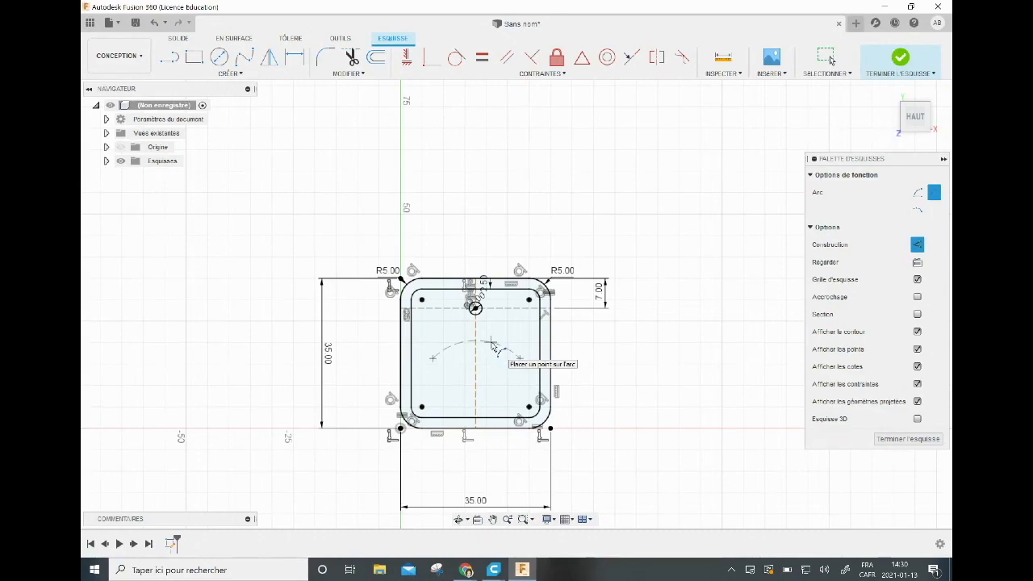
click(494, 345)
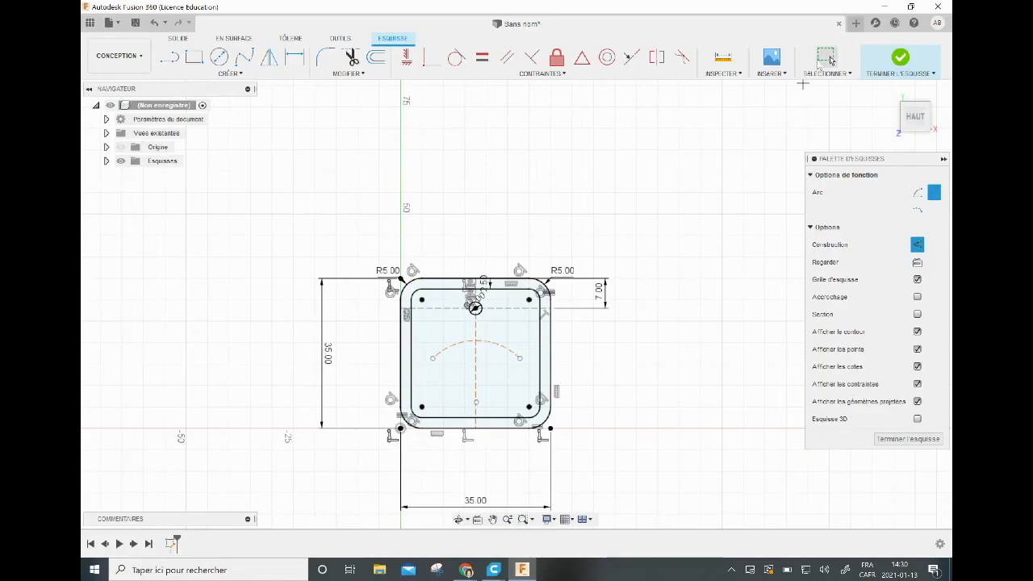
Delete the construction arc inside the square and undo the deletion.
click(825, 56)
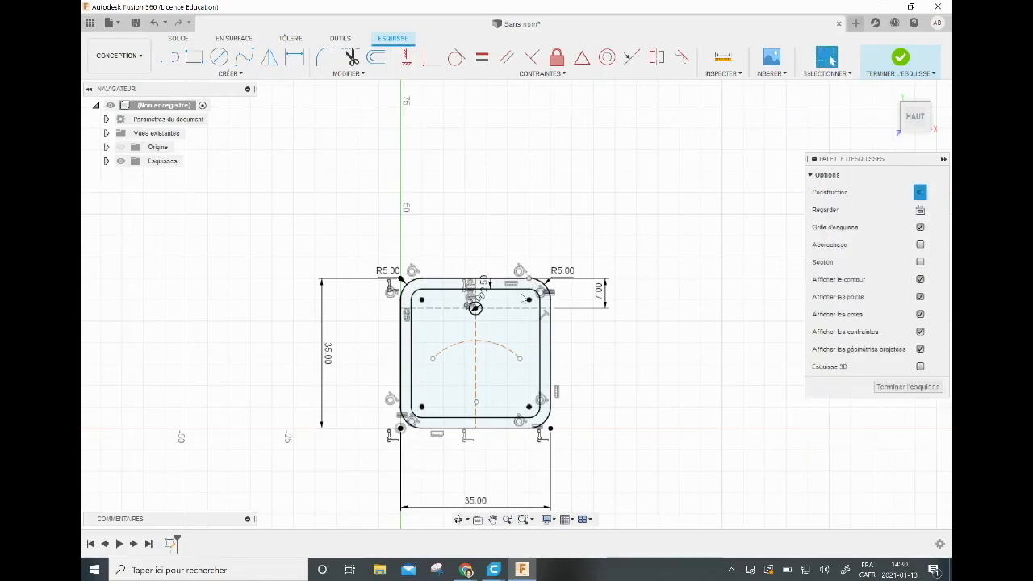
click(496, 349)
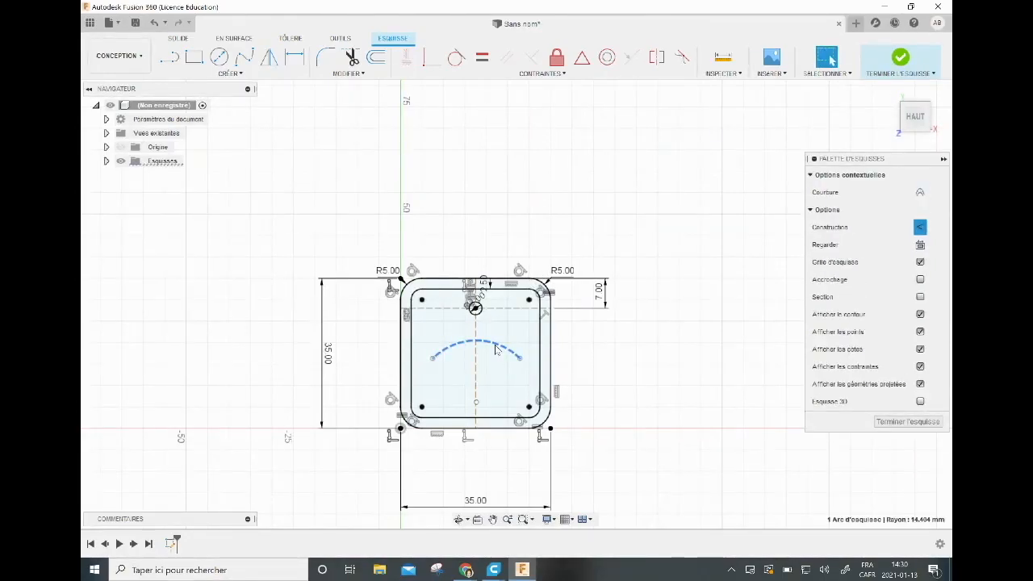
key(Delete)
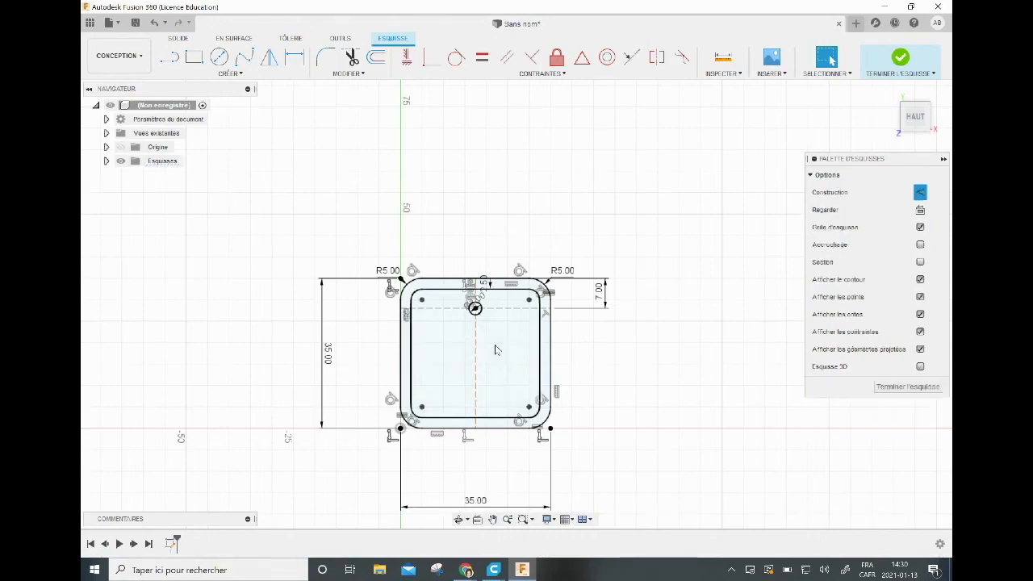
click(152, 25)
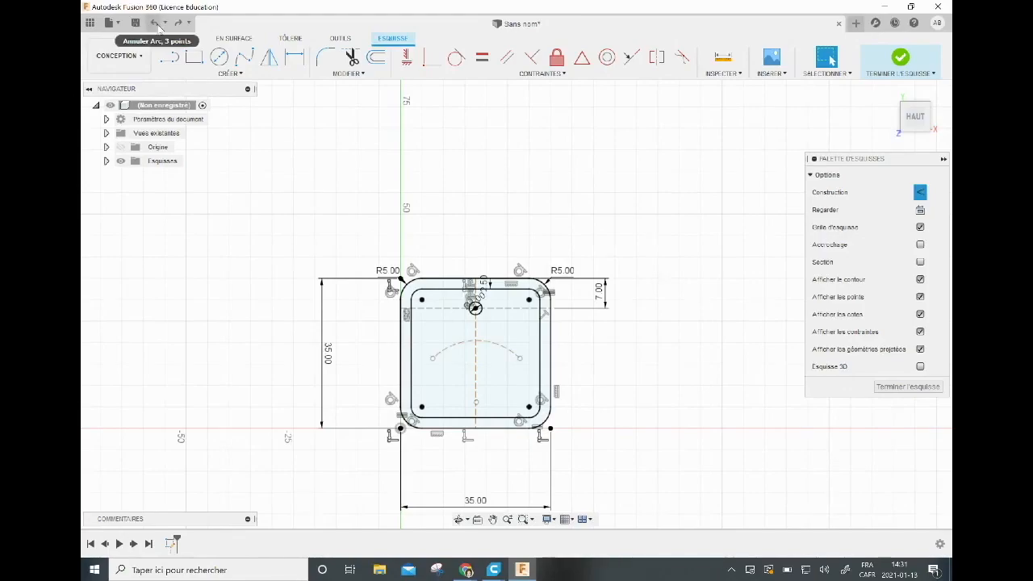
click(158, 27)
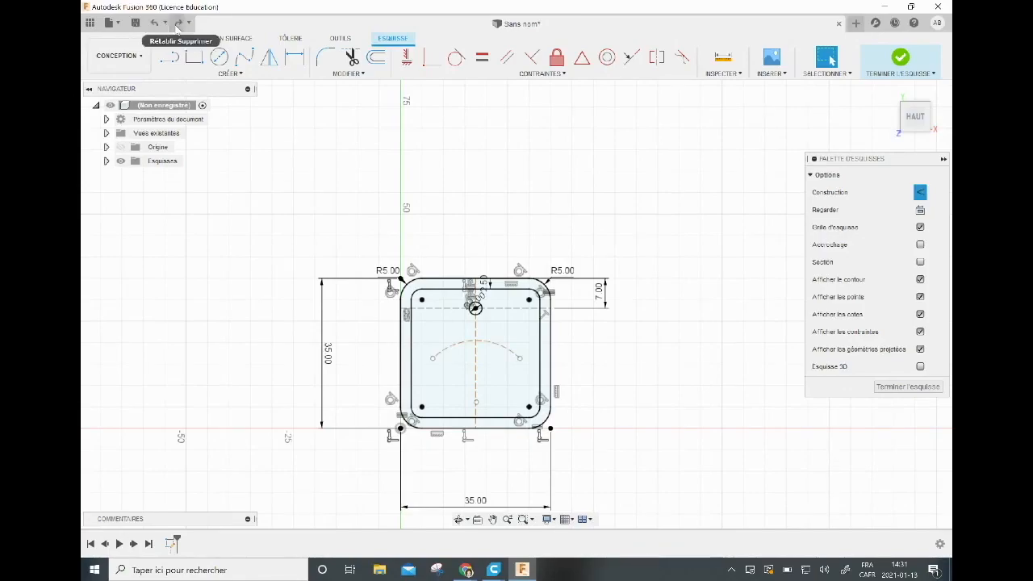
click(156, 28)
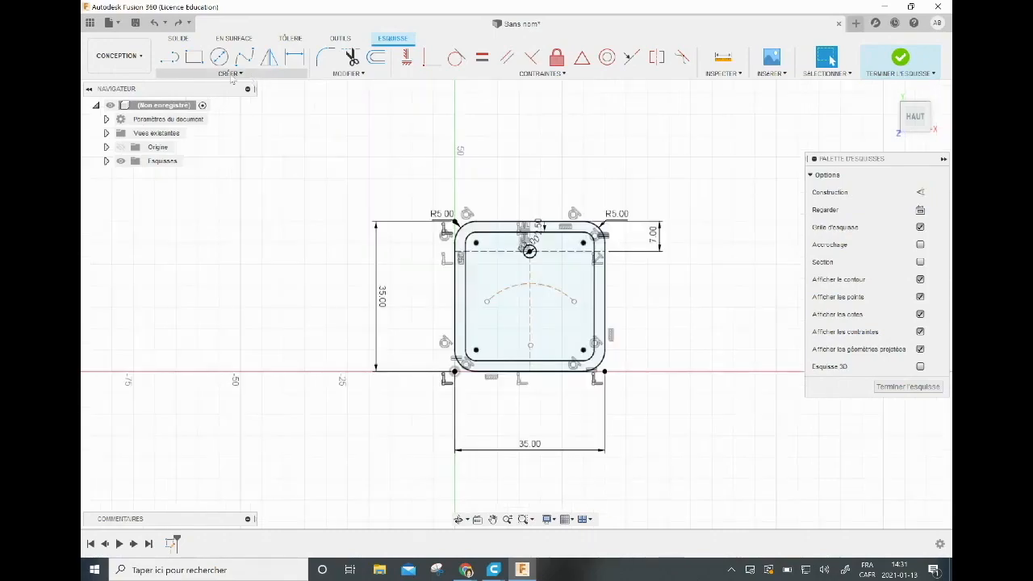
Start a sketch text on a path, using the construction arc as the path and "Octet" as the text.
click(230, 75)
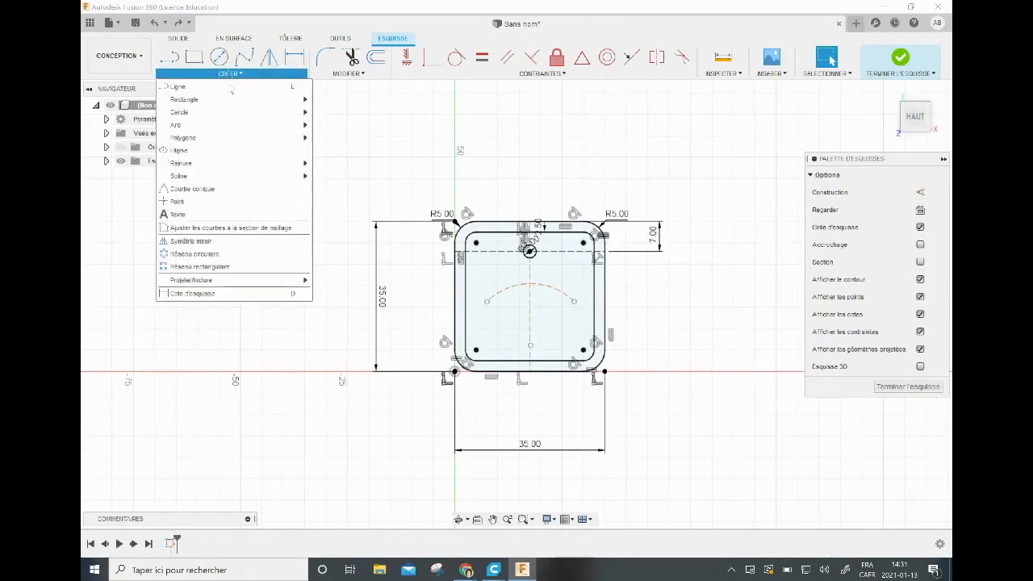
click(227, 216)
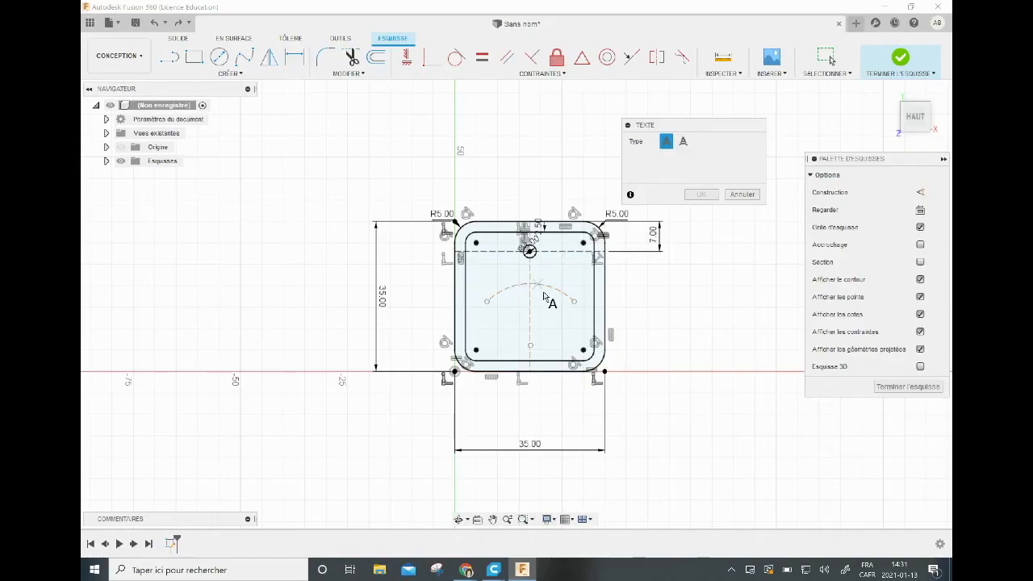
click(683, 143)
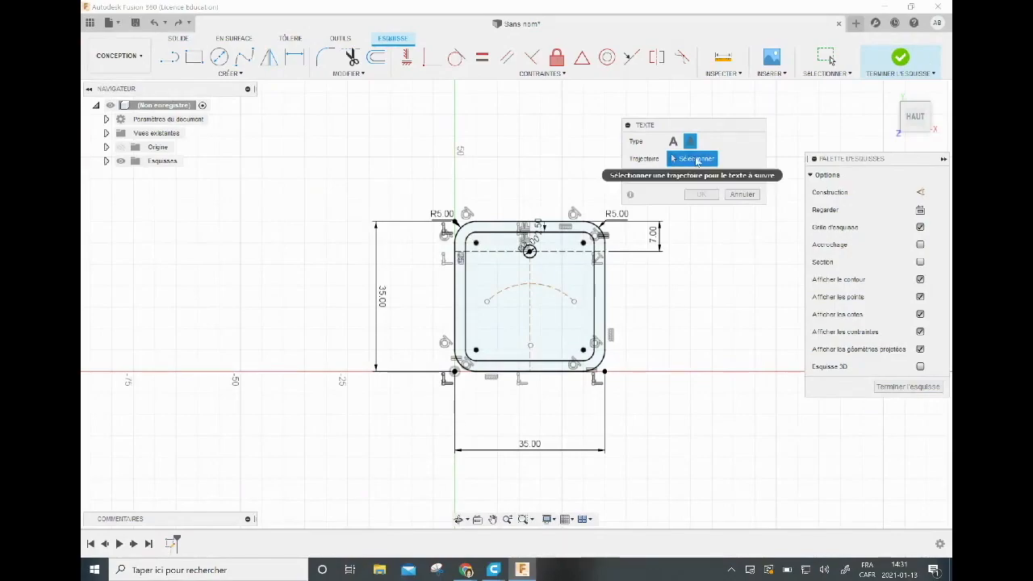
click(550, 292)
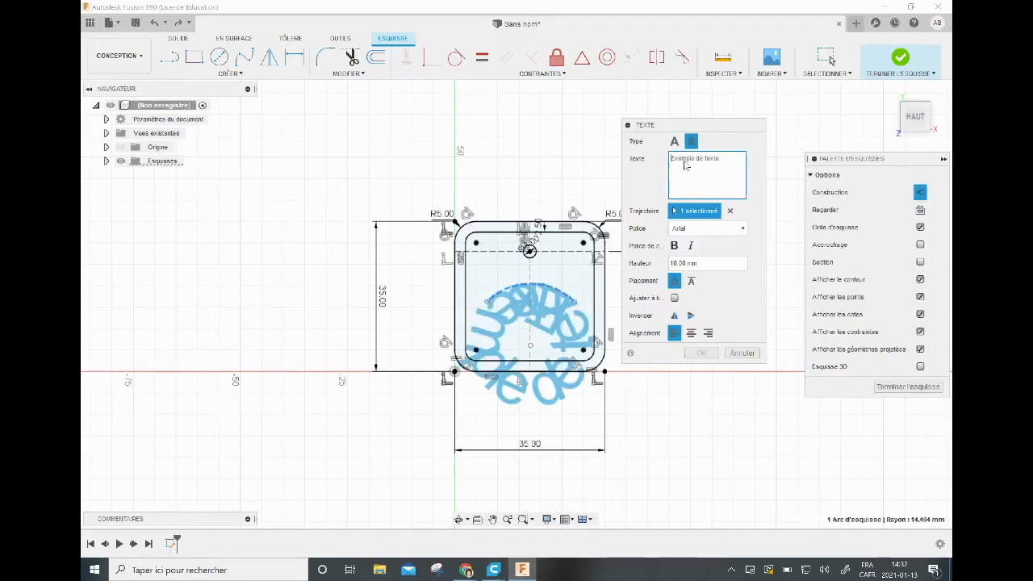
text(A)
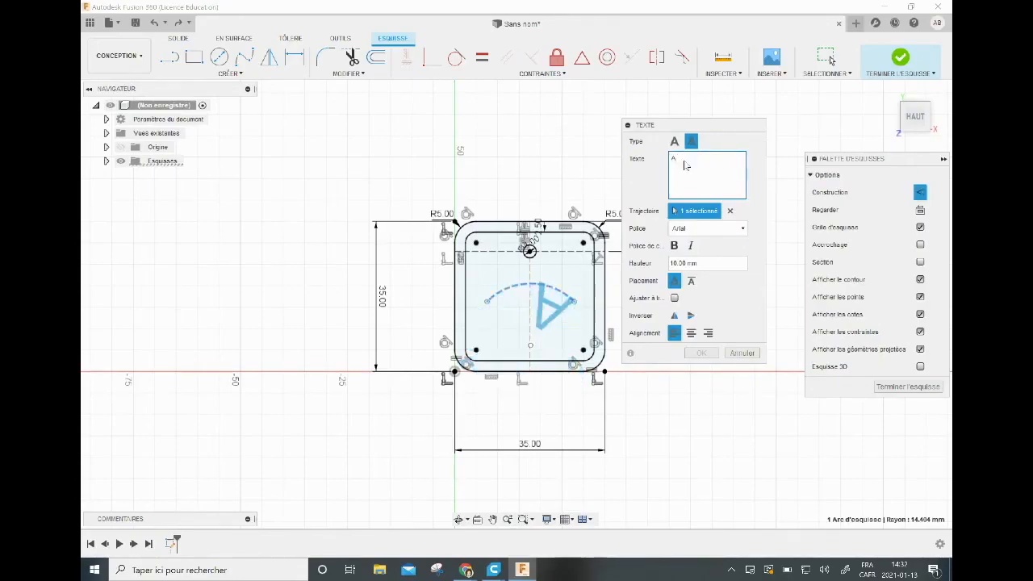
text(mnie)
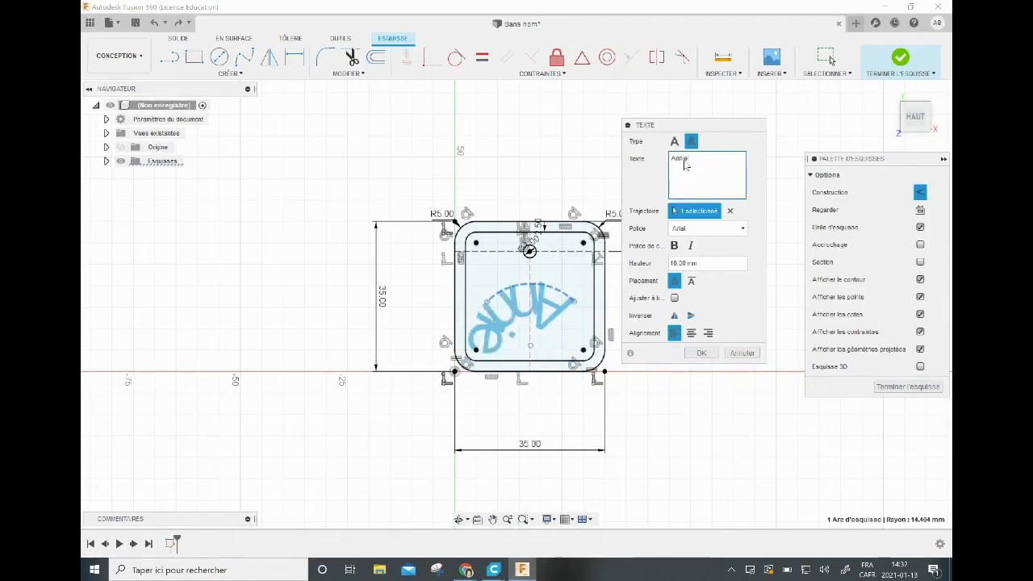
key(BackSpace)
key(BackSpace)
key(BackSpace)
key(BackSpace)
key(BackSpace)
text(Octo)
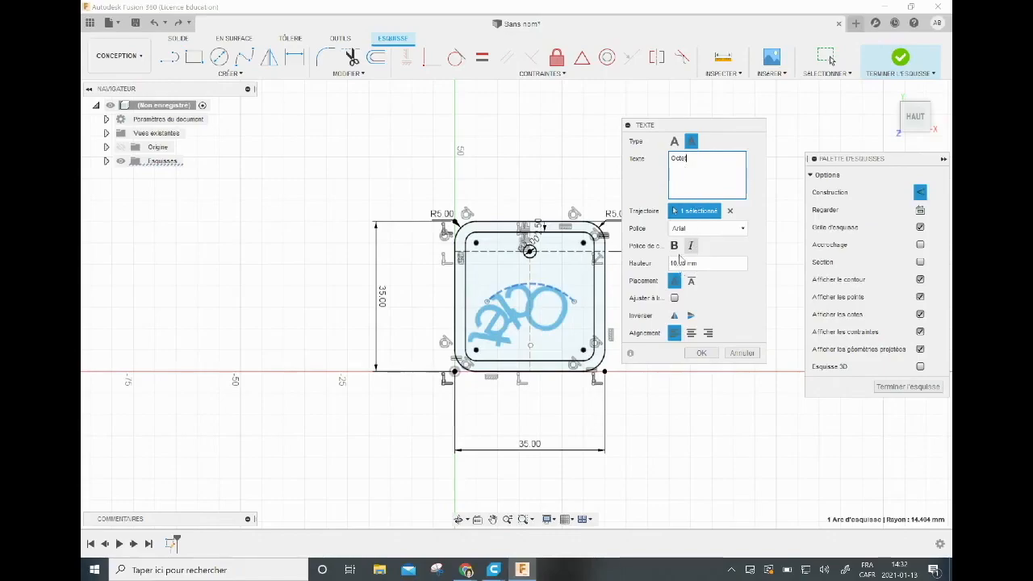
Set the text's font to Arimo and its height to 7 mm.
click(743, 230)
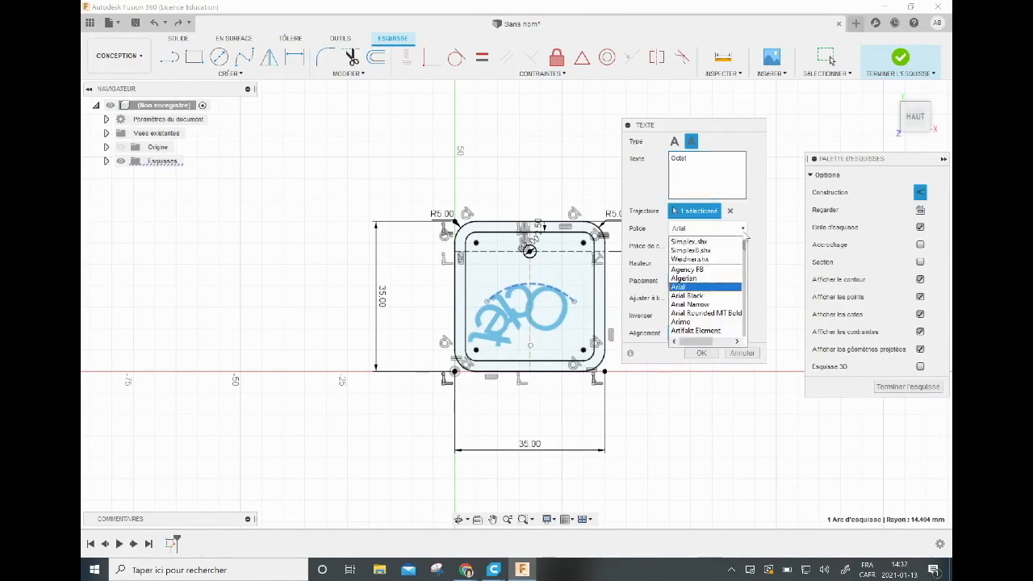
click(717, 322)
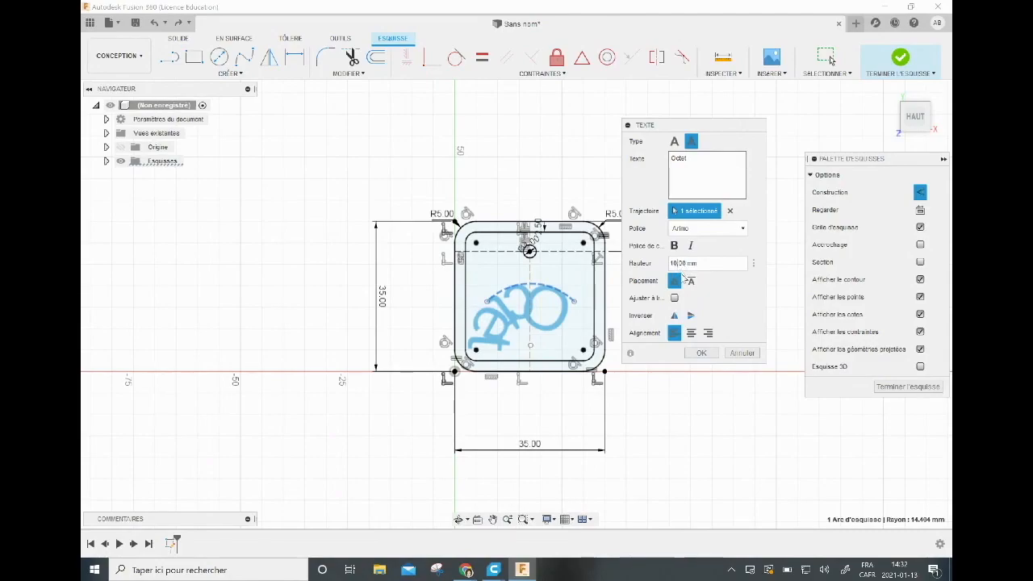
key(BackSpace)
key(BackSpace)
text(5)
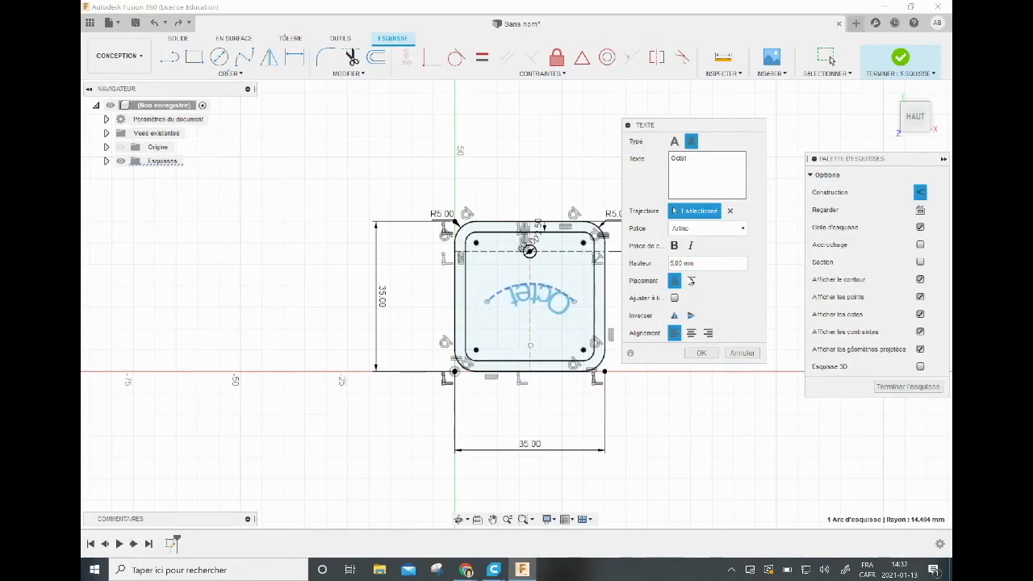
text(7)
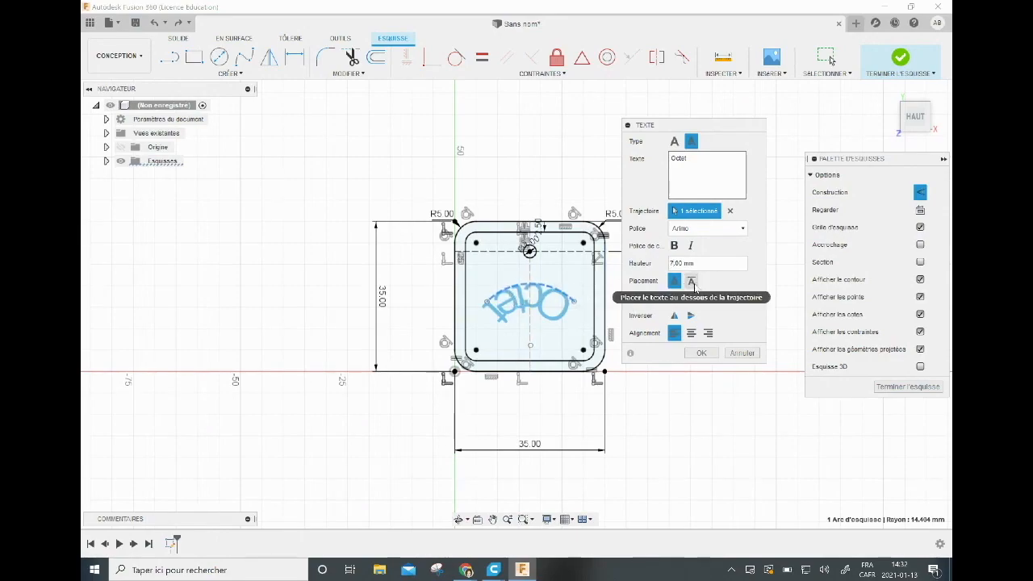
Flip the text both horizontally and vertically, centre its alignment along the arc and create it.
click(692, 282)
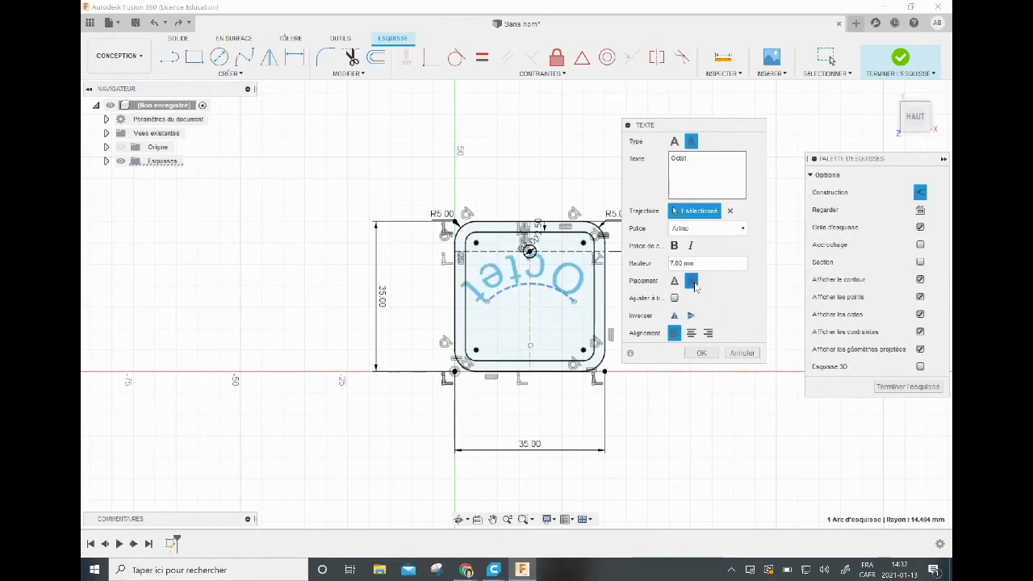
click(674, 282)
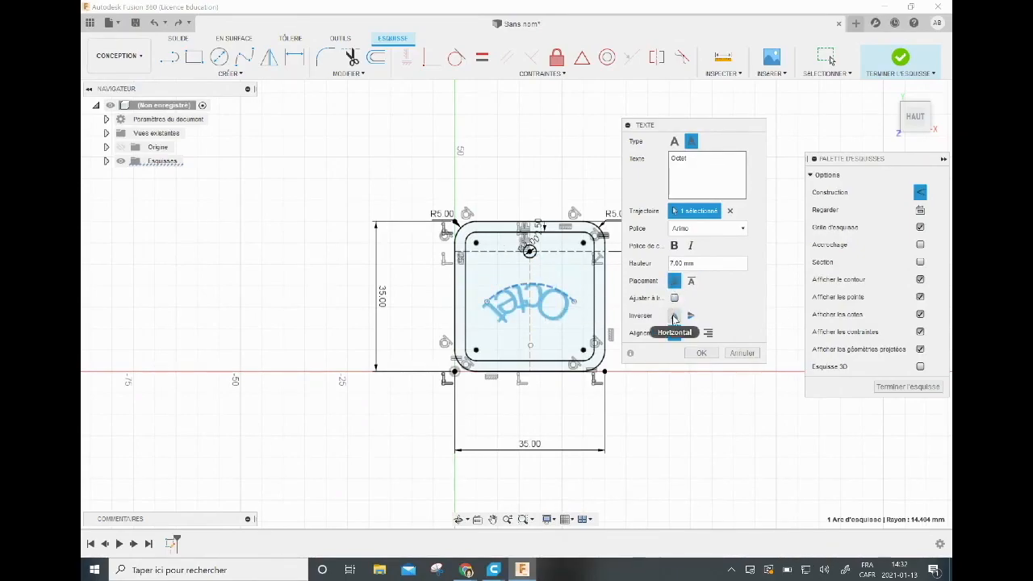
click(674, 316)
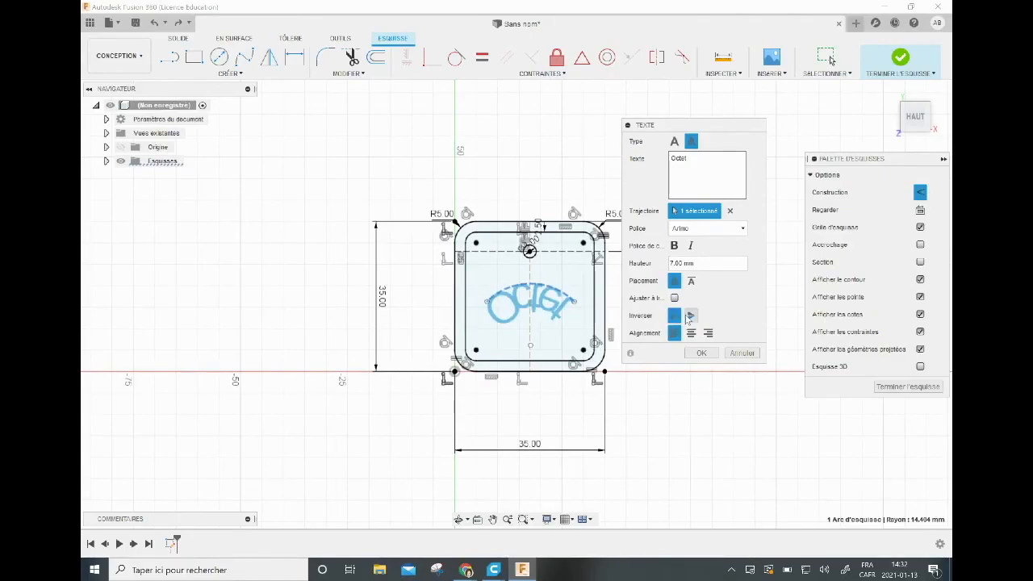
click(690, 316)
click(689, 317)
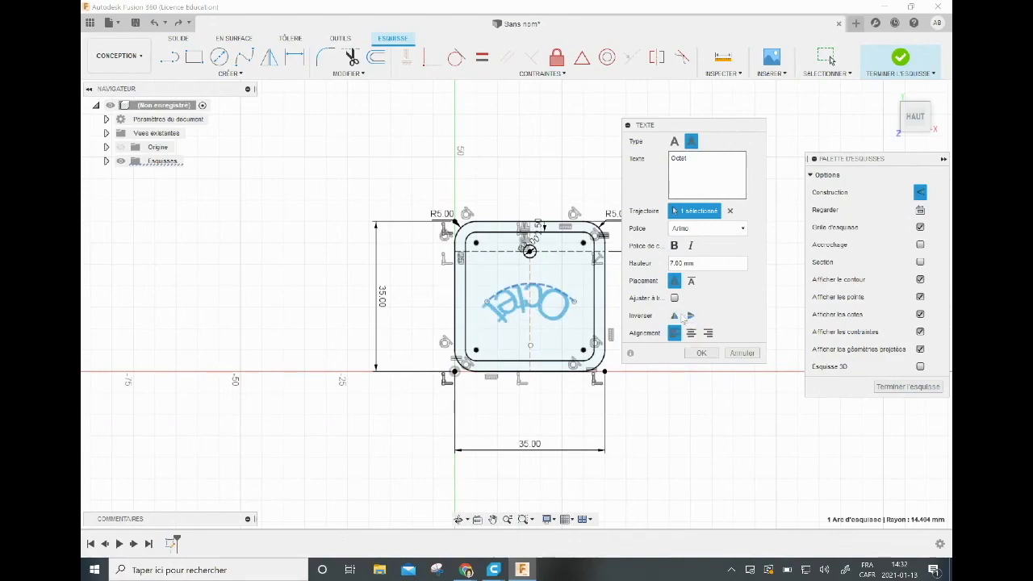
click(675, 317)
click(689, 318)
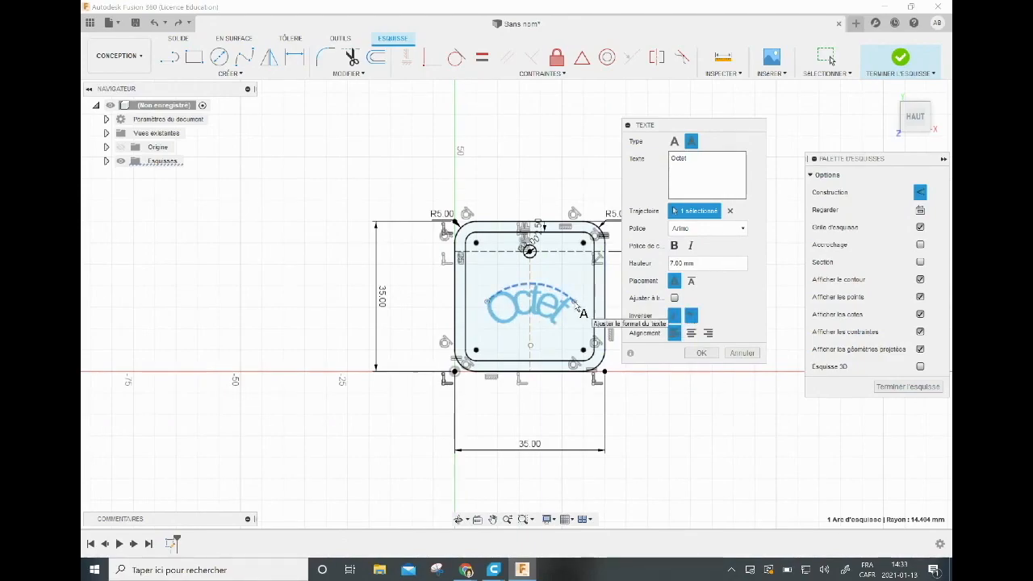
click(690, 333)
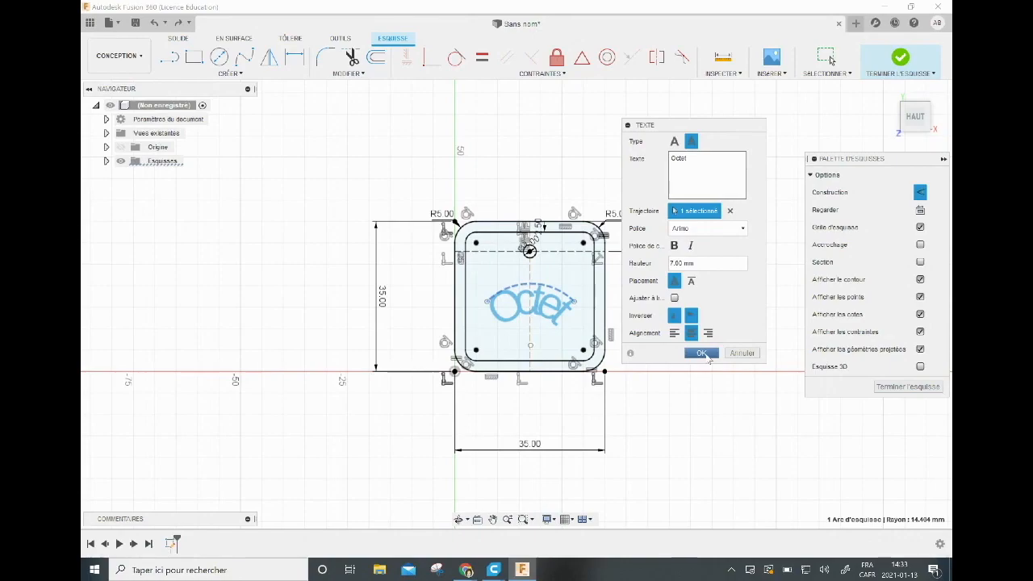
click(702, 353)
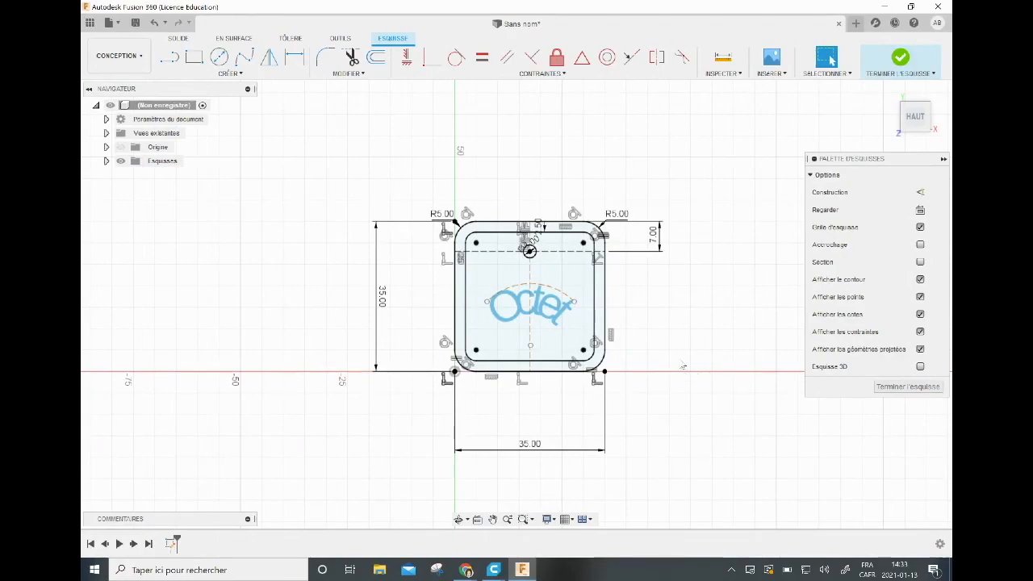
Lengthen the construction arc, moving its left endpoint to about X 5.5, Y 15.1 mm and its right endpoint to about X 29.7, Y 14.0 mm.
click(561, 296)
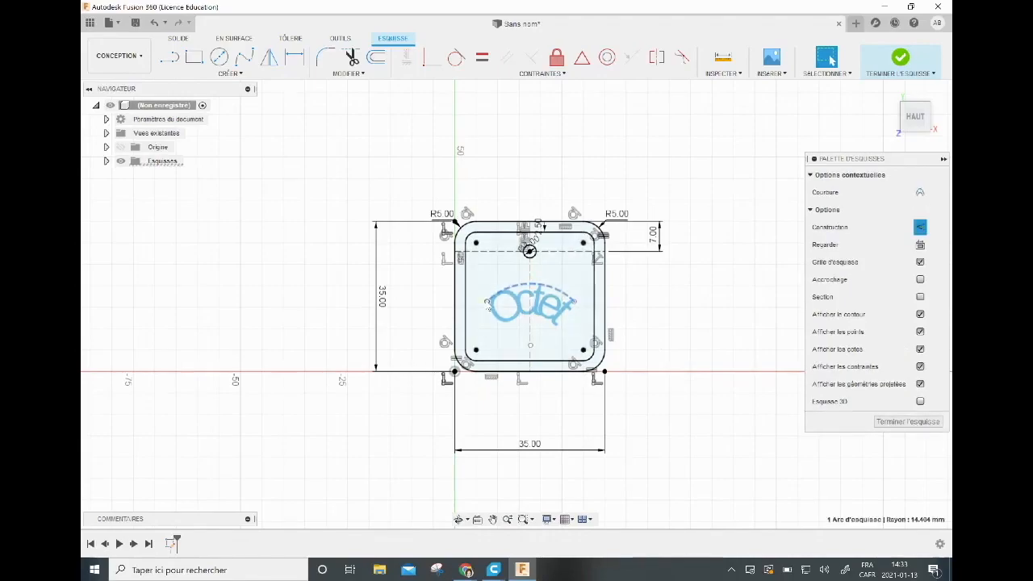
drag(487, 302, 477, 307)
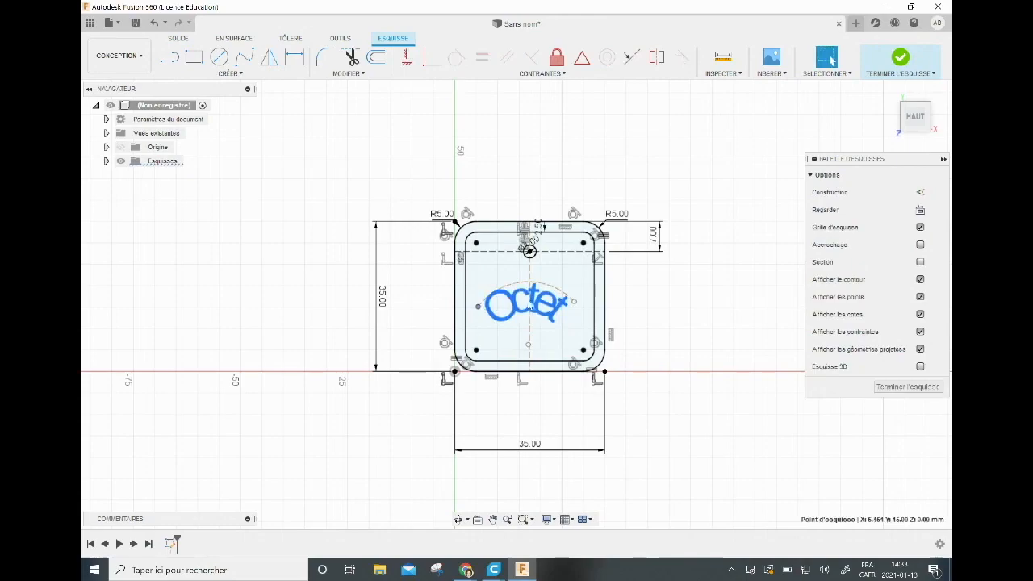
drag(573, 302, 582, 311)
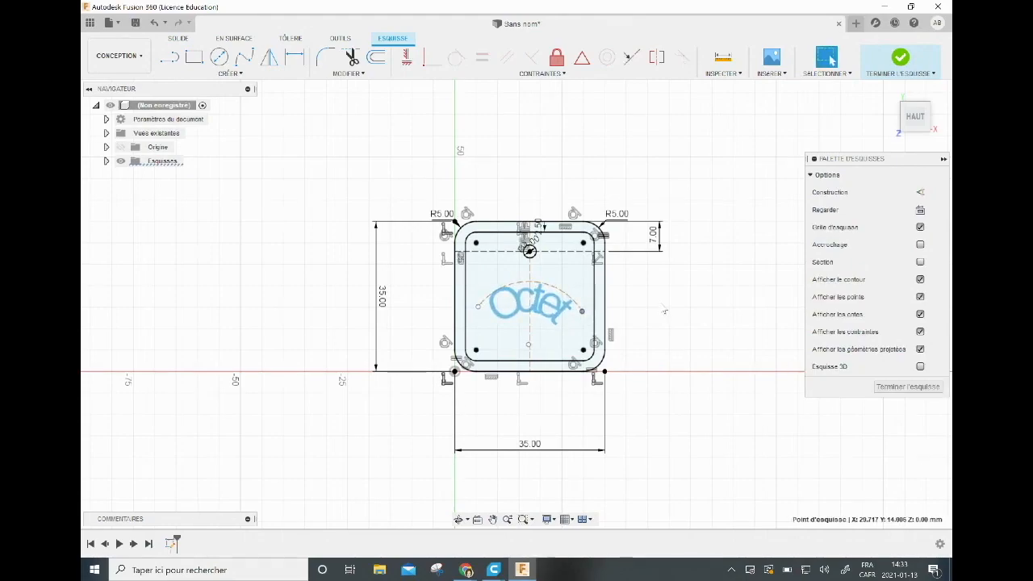
Edit the text on the arc to read "O c t e t", with a space between each letter.
click(553, 314)
double_click(552, 313)
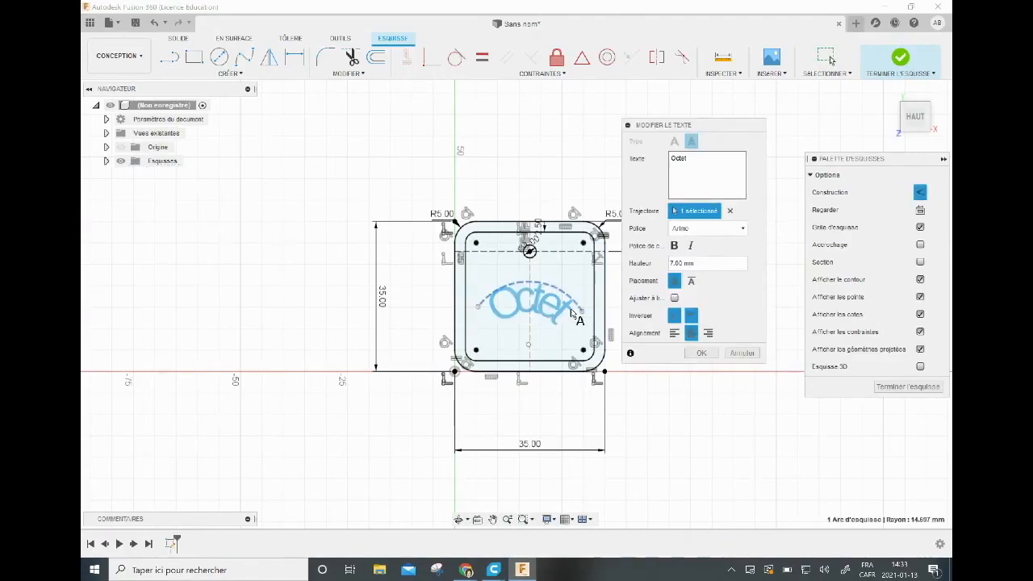
click(673, 160)
text(v)
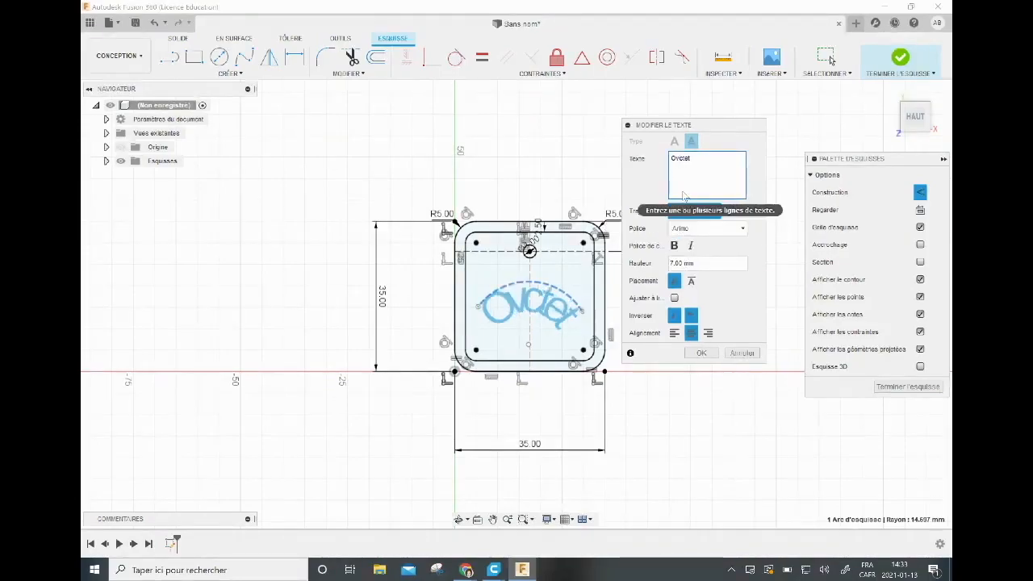
key(BackSpace)
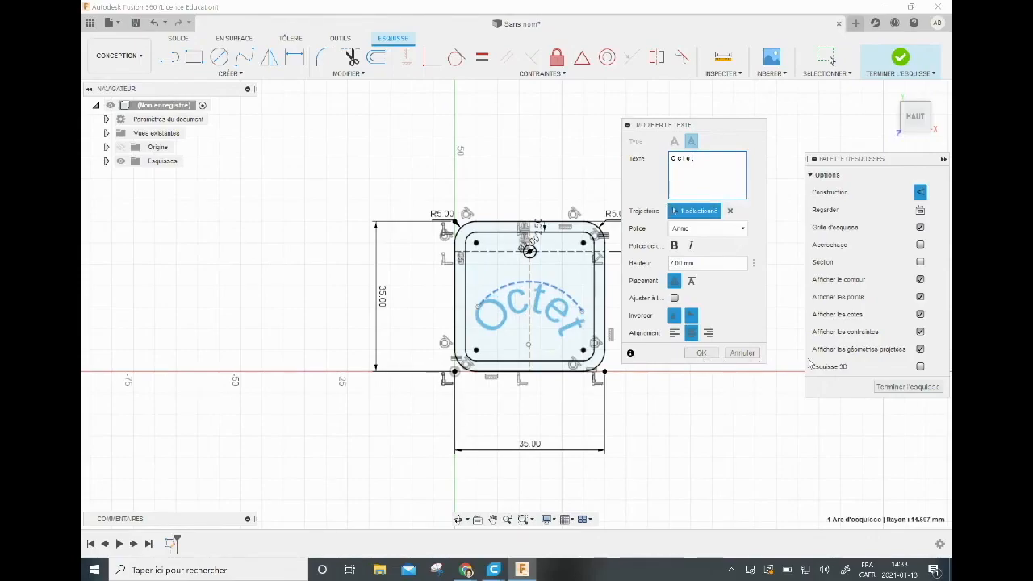
click(701, 354)
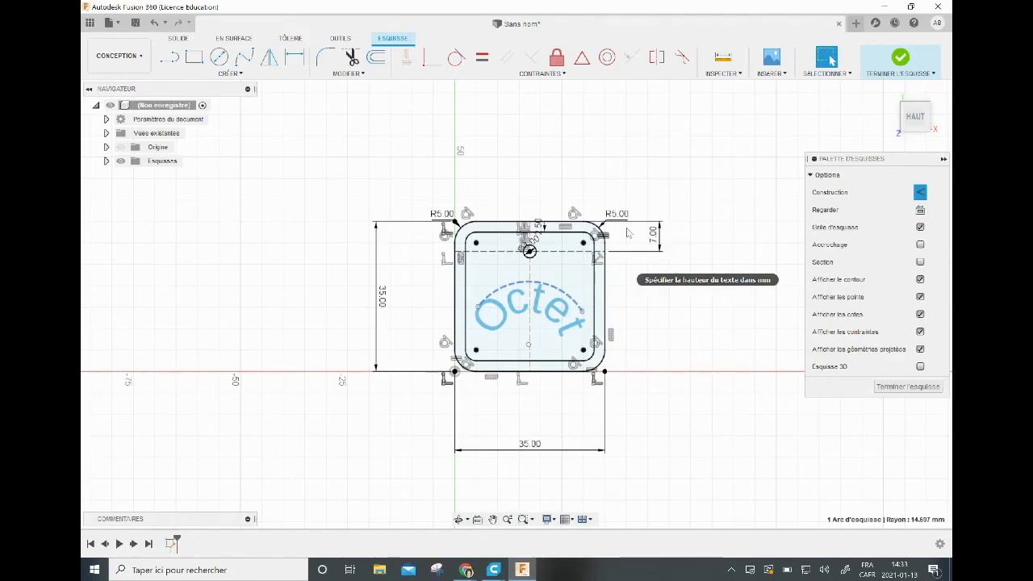
Finish the sketch and extrude the arc text 3 mm as a new body.
click(106, 161)
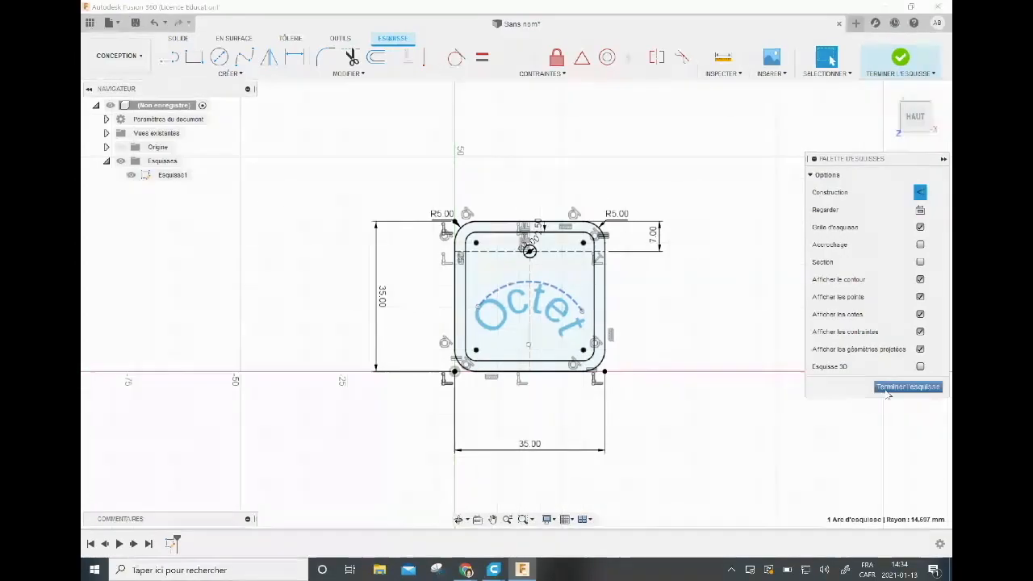
click(888, 388)
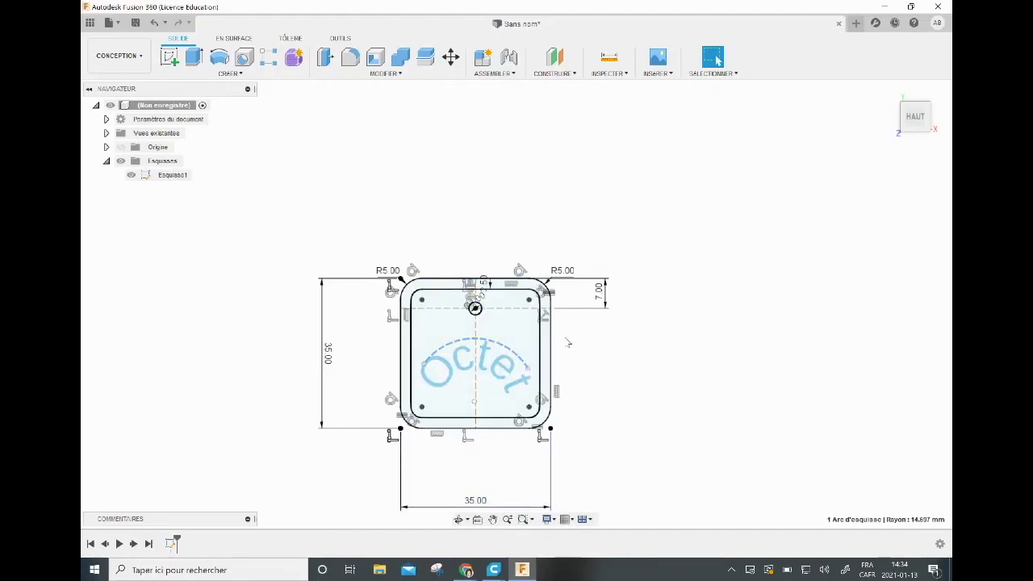
click(914, 123)
mouse_move(517, 304)
shift+middle_down()
mouse_move(517, 242)
mouse_move(509, 353)
mouse_move(513, 396)
mouse_move(527, 394)
shift+middle_up()
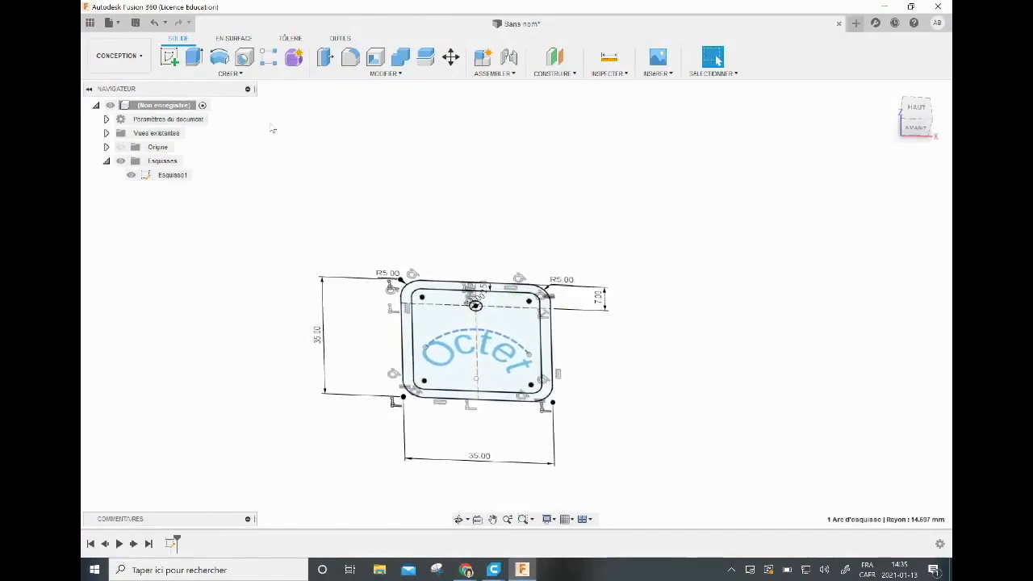
click(194, 61)
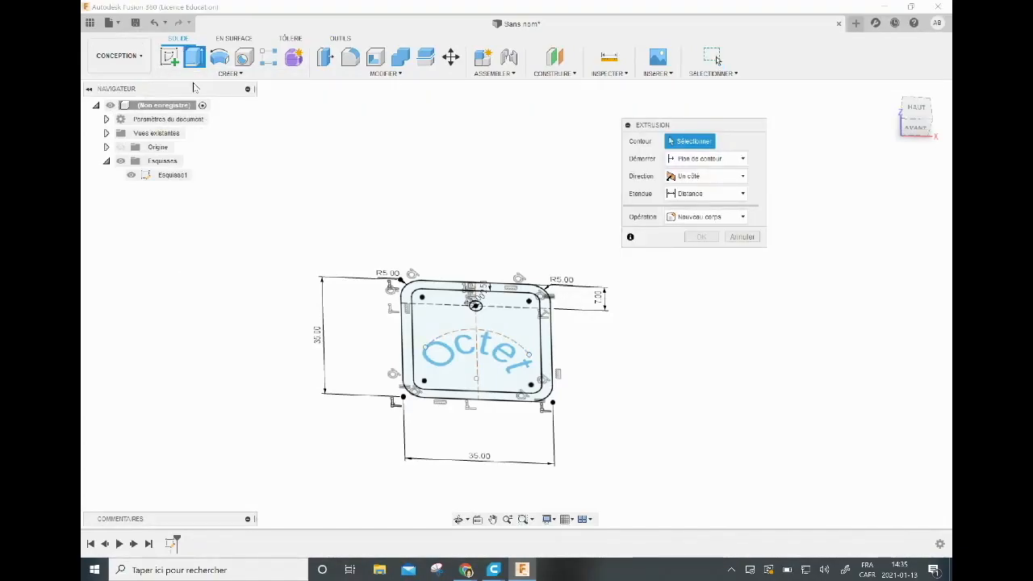
click(443, 349)
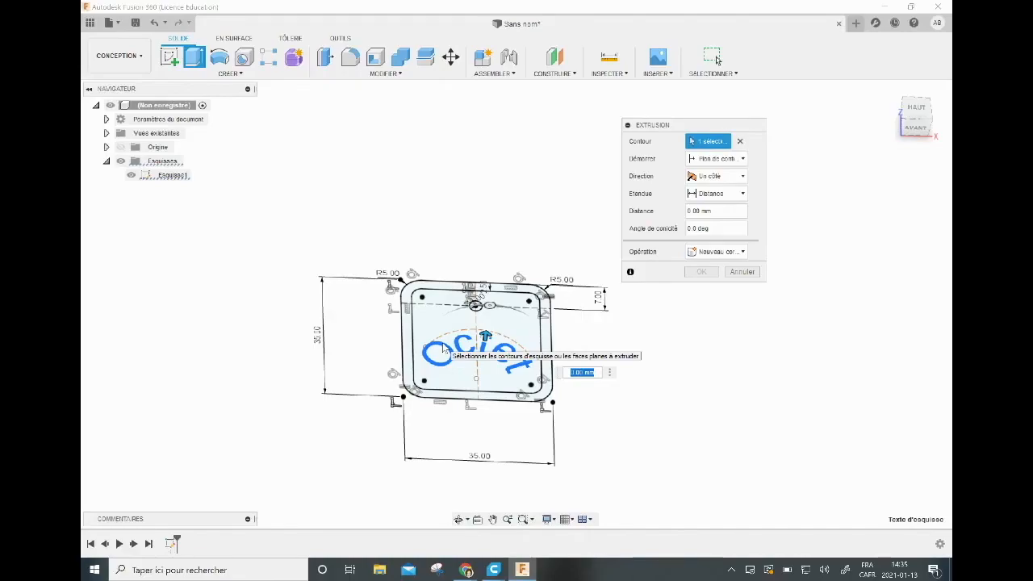
key(BackSpace)
text(5)
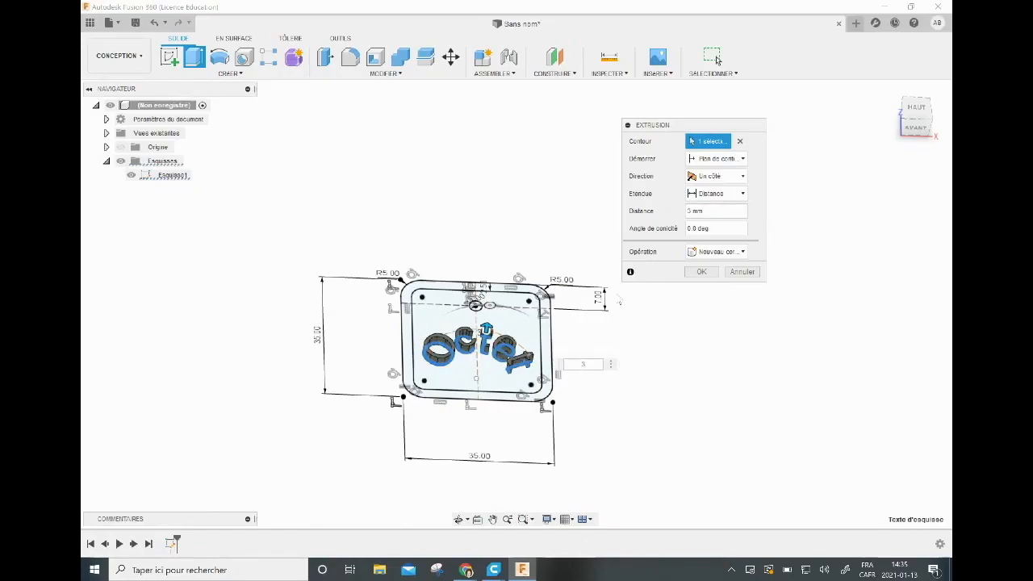
click(702, 272)
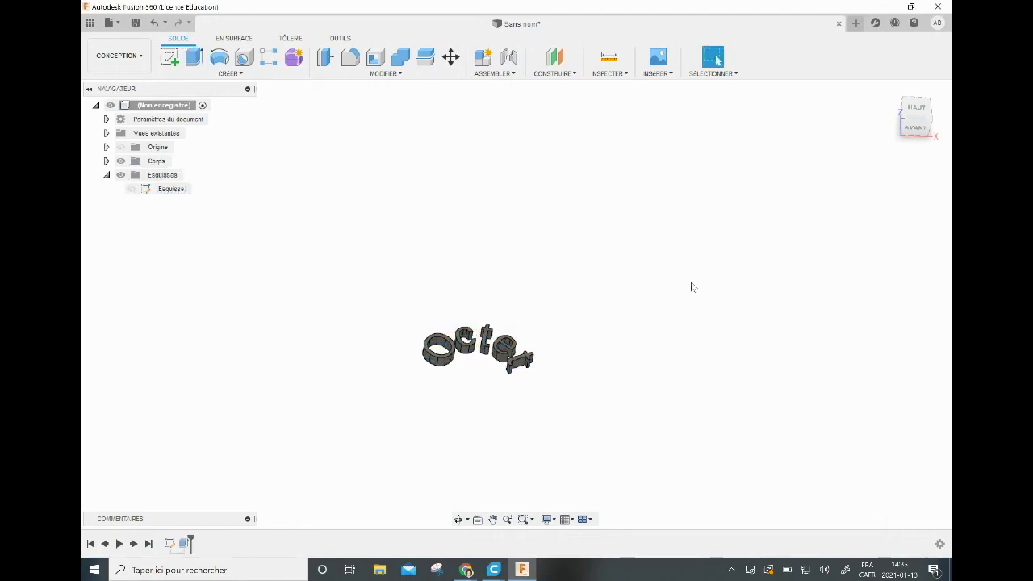
Show the sketch again and extrude the outer border ring of the tag 3 mm as a new body.
click(155, 189)
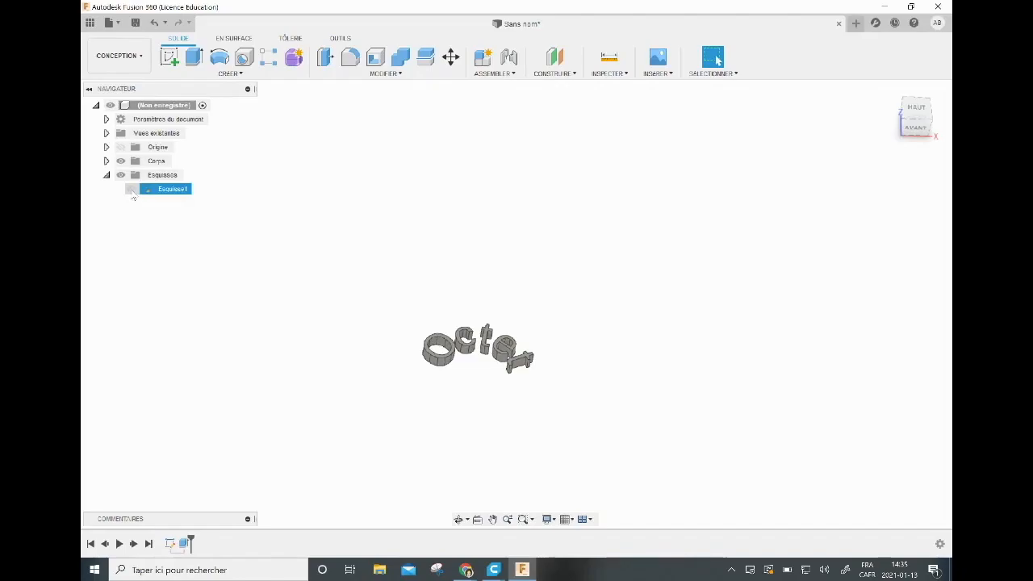
click(130, 190)
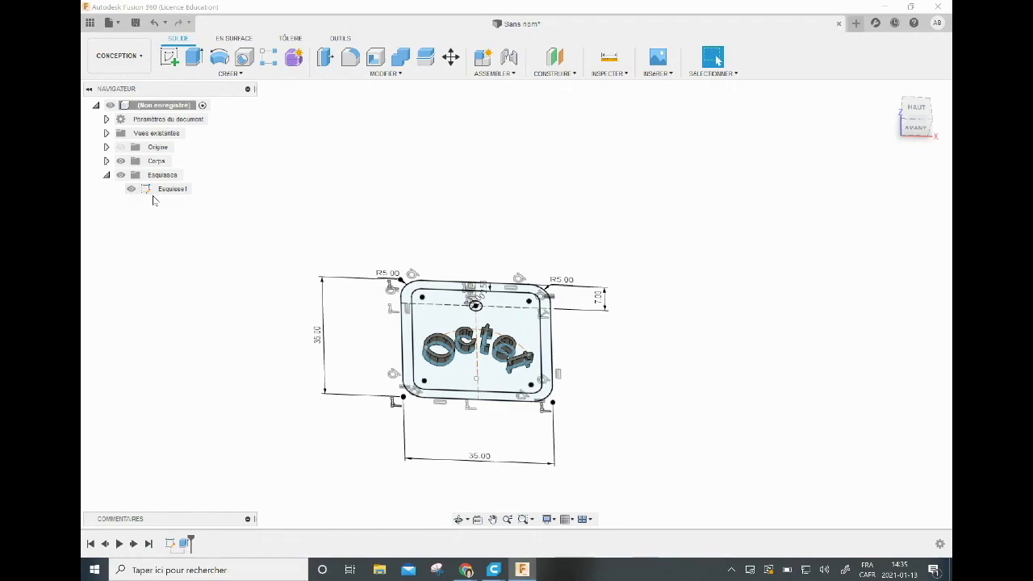
click(195, 64)
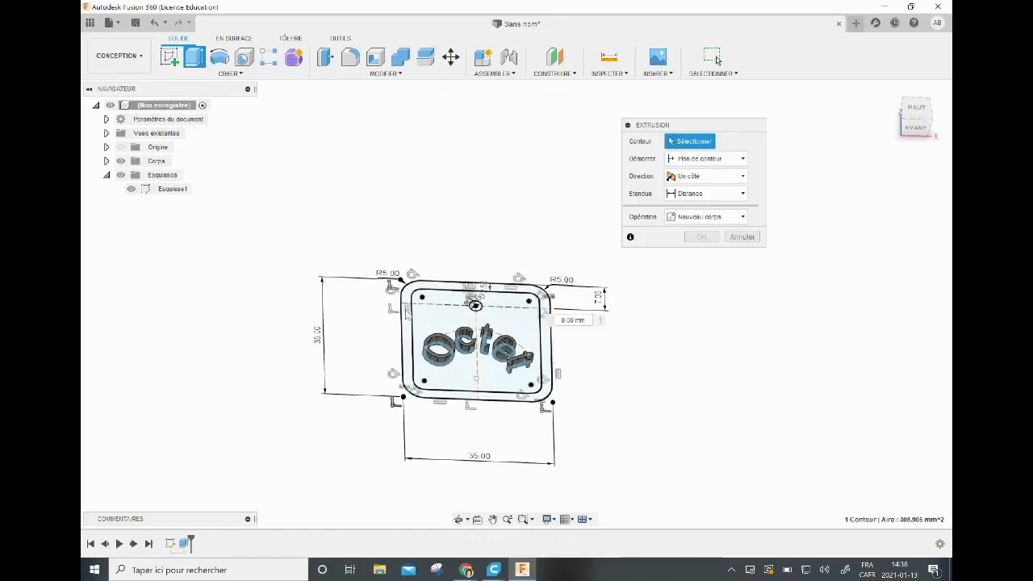
click(407, 314)
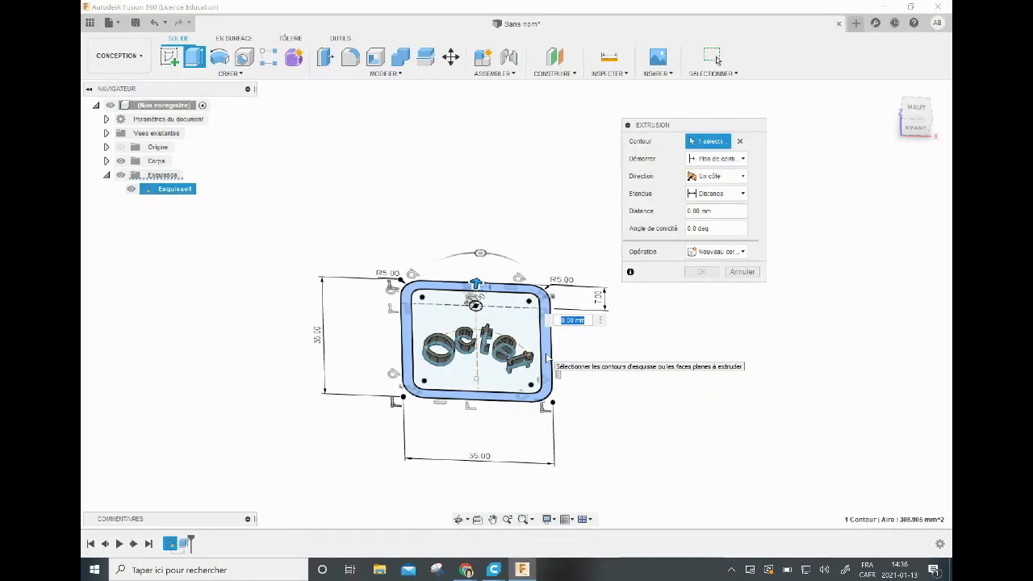
text(5)
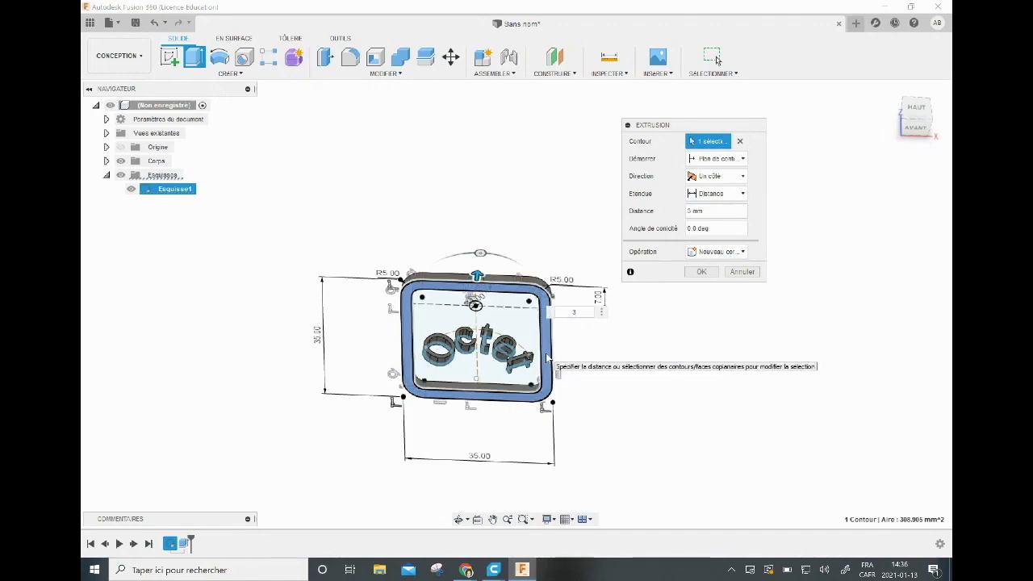
key(Return)
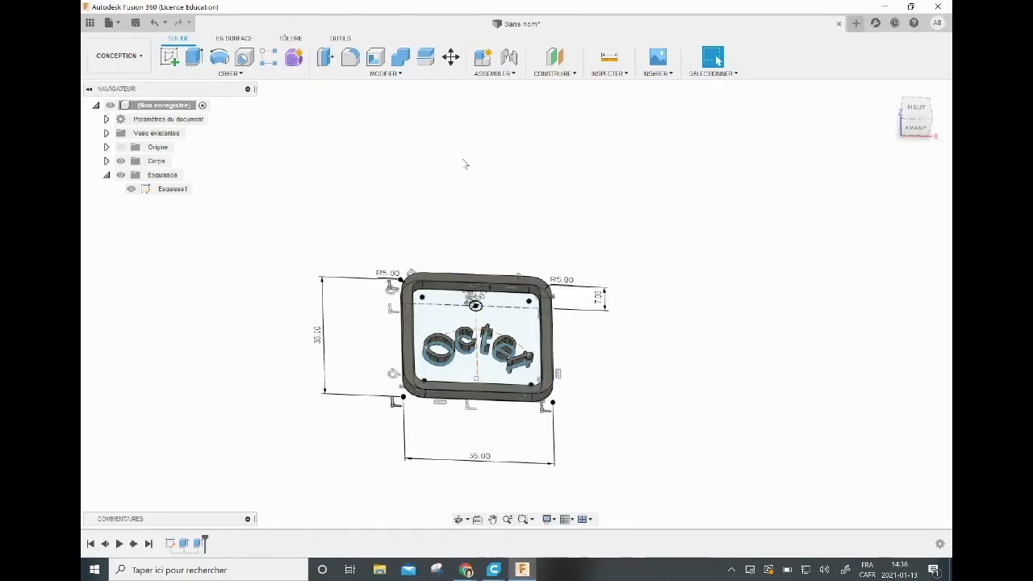
Extrude the area inside the border 2.25 mm, joined to the existing bodies, and hide the sketch.
click(194, 58)
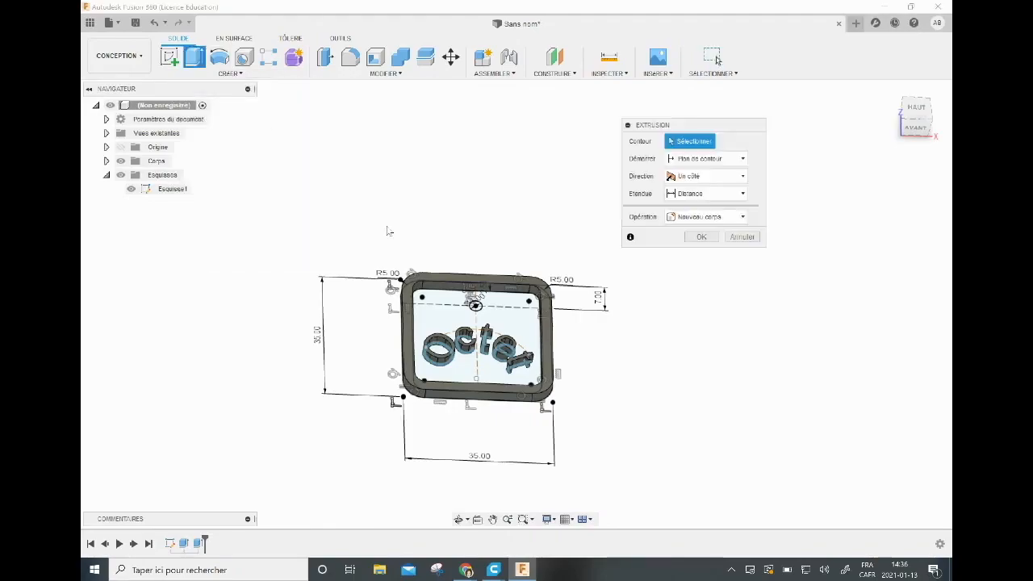
click(510, 322)
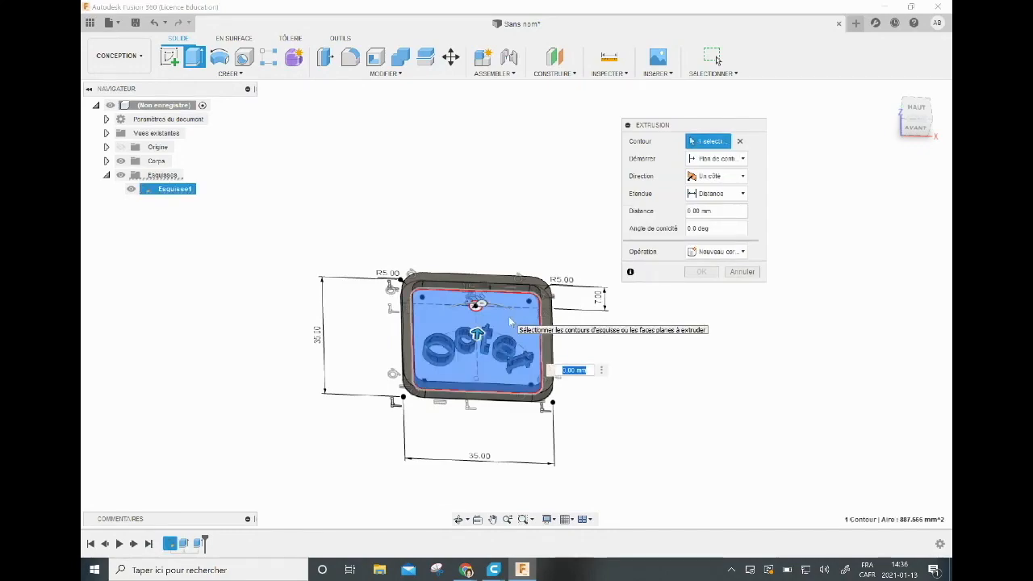
text(2.25)
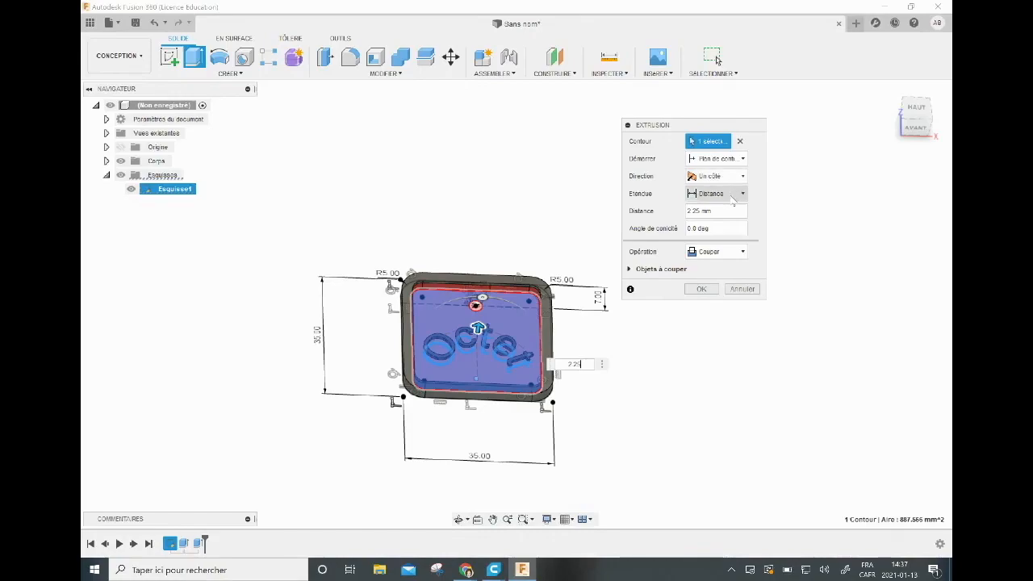
click(742, 252)
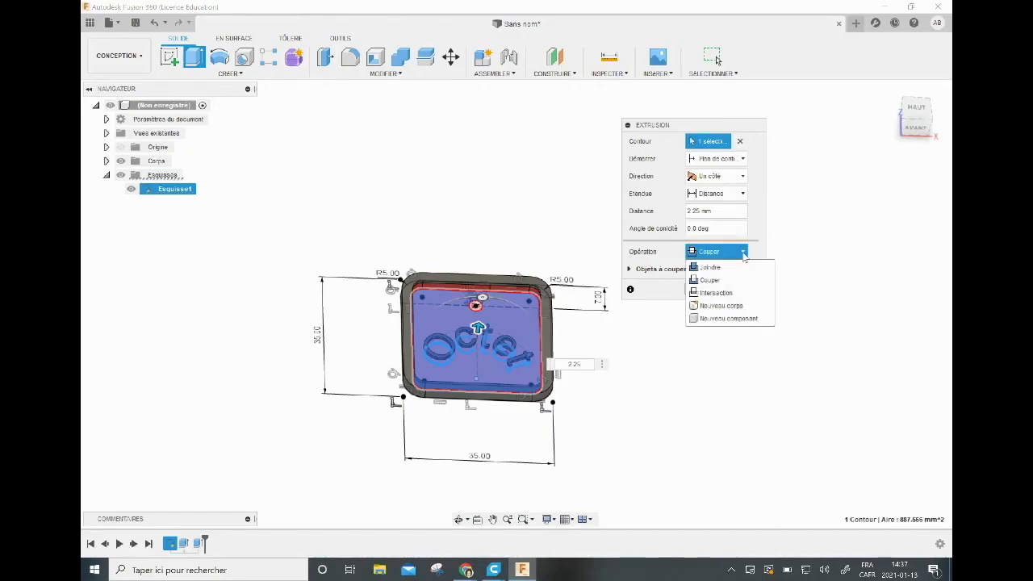
click(719, 269)
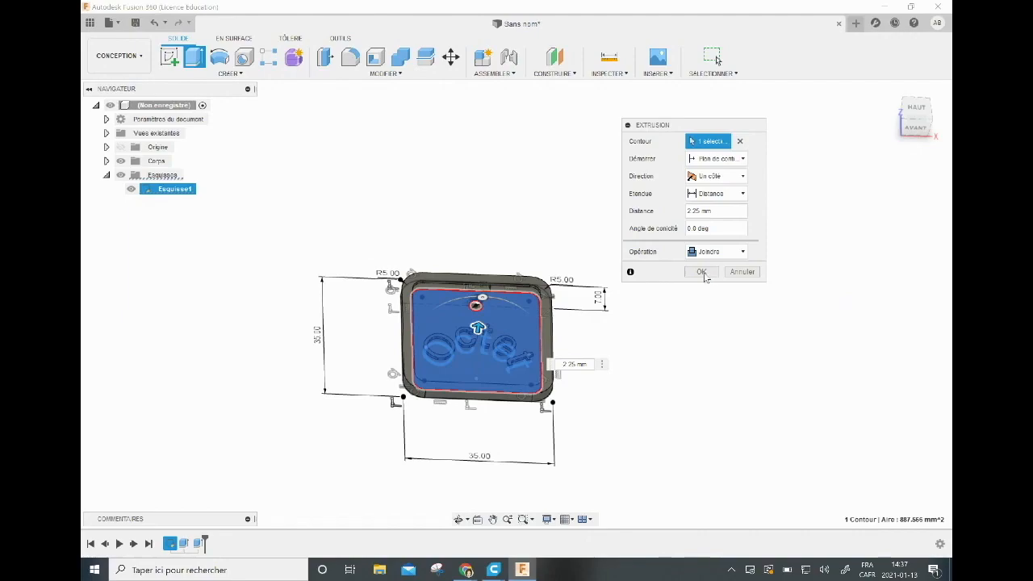
click(701, 272)
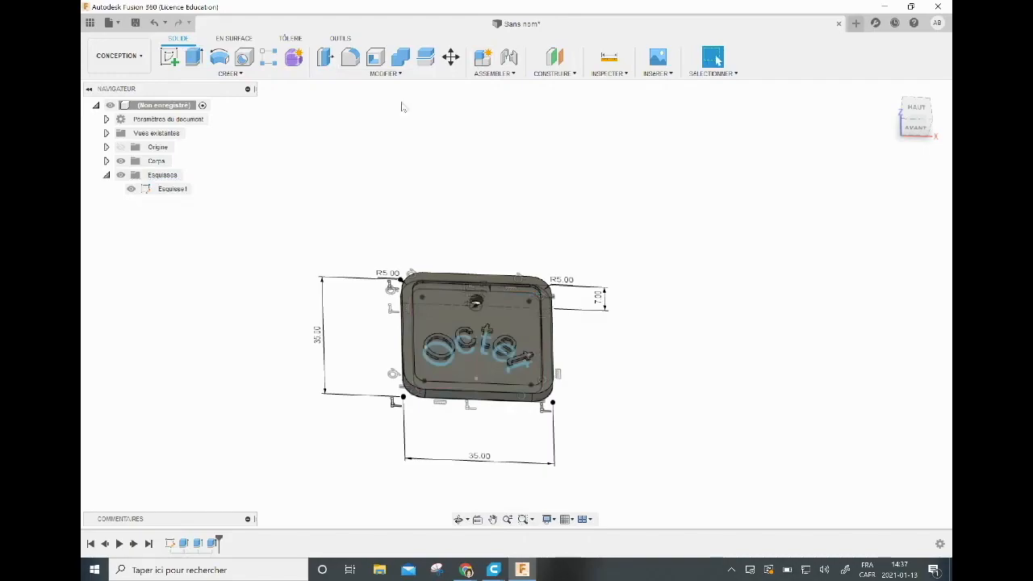
click(130, 190)
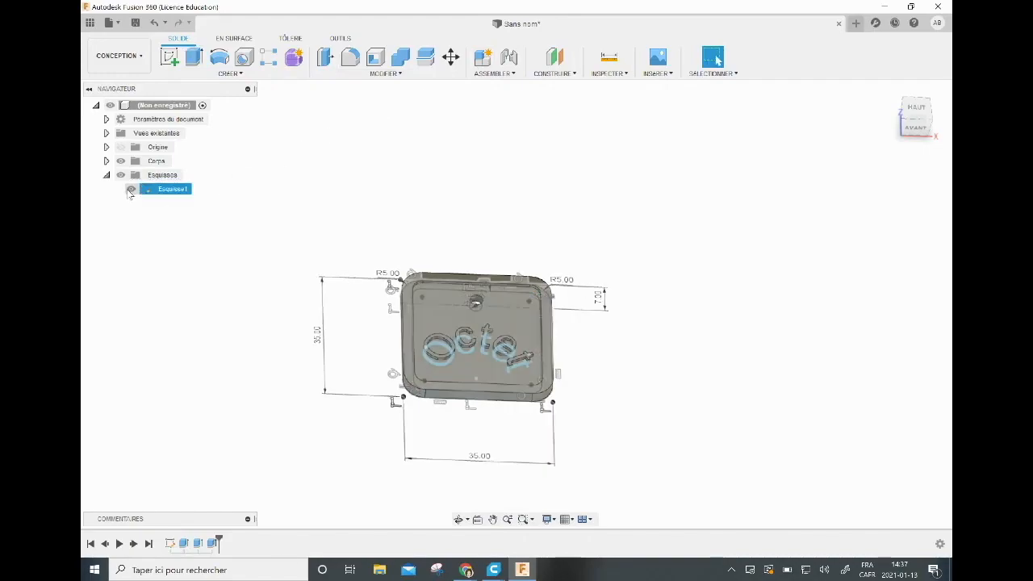
click(129, 190)
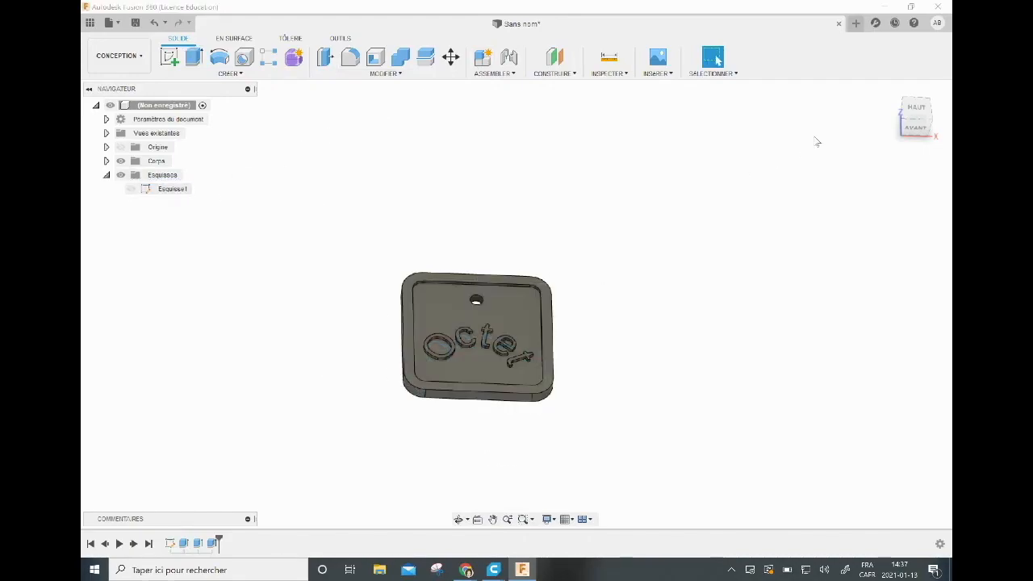
Fillet the outer edge loop of the tag's underside with a constant 1 mm radius.
click(911, 116)
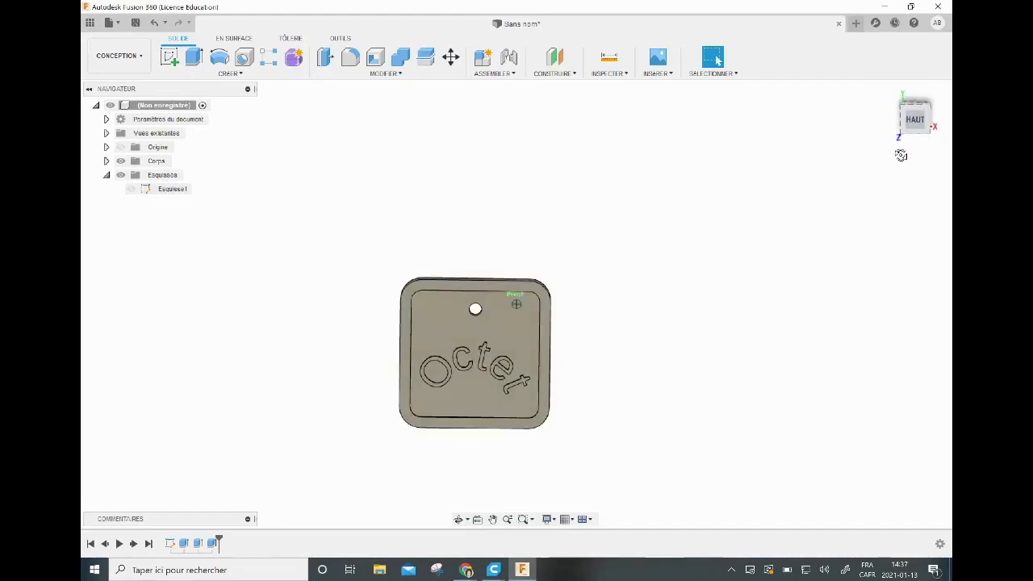
mouse_move(889, 121)
mouse_down()
mouse_move(905, 110)
mouse_move(902, 127)
mouse_move(908, 117)
mouse_move(898, 81)
mouse_move(897, 103)
mouse_up()
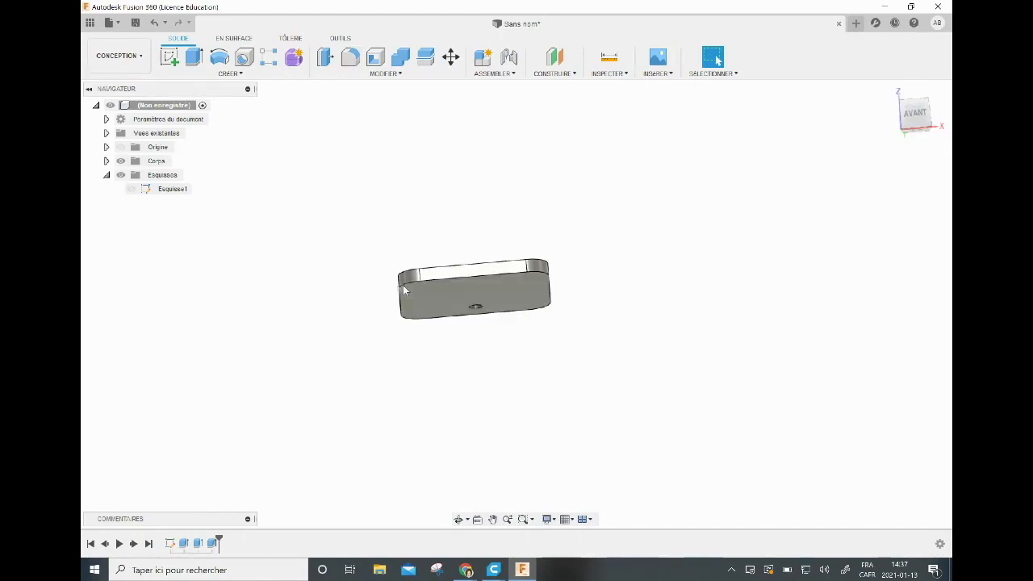
click(355, 65)
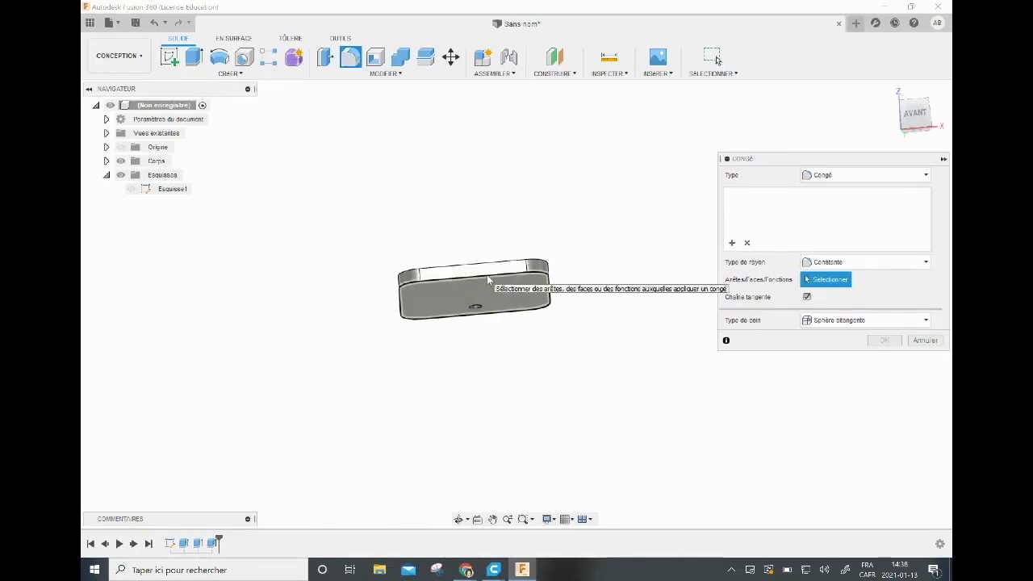
click(552, 288)
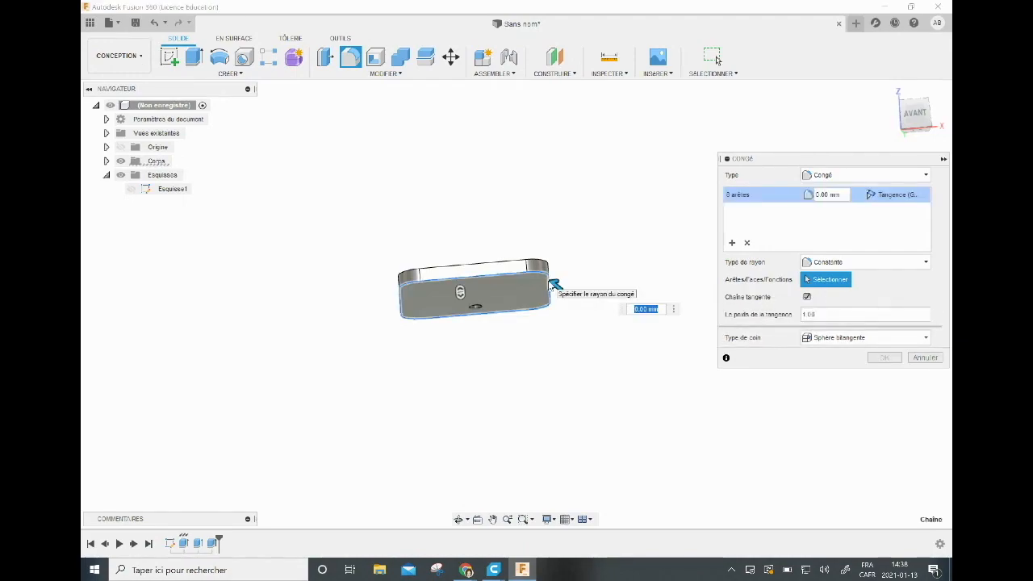
text(0.5)
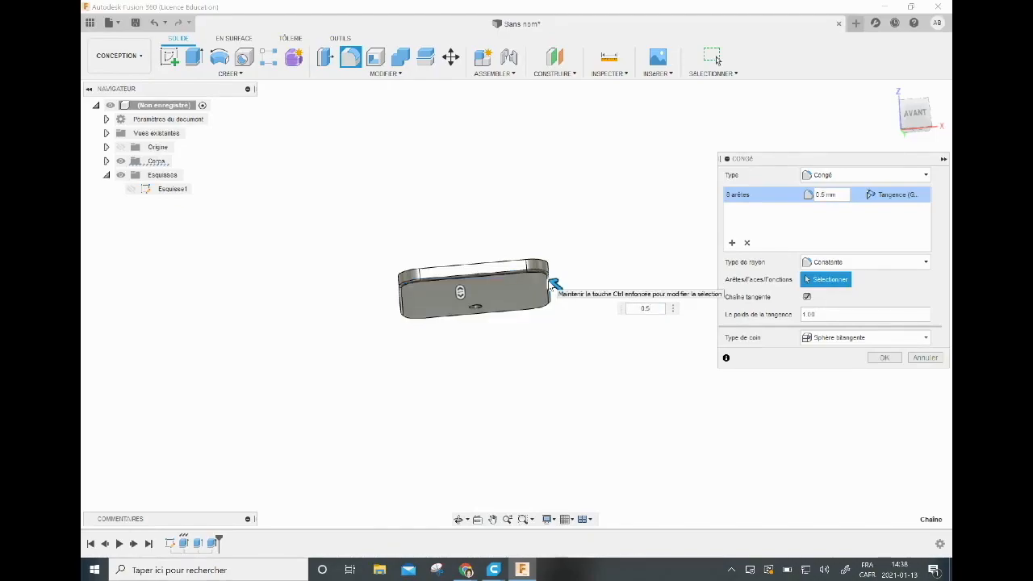
scroll(554, 284, up, 2)
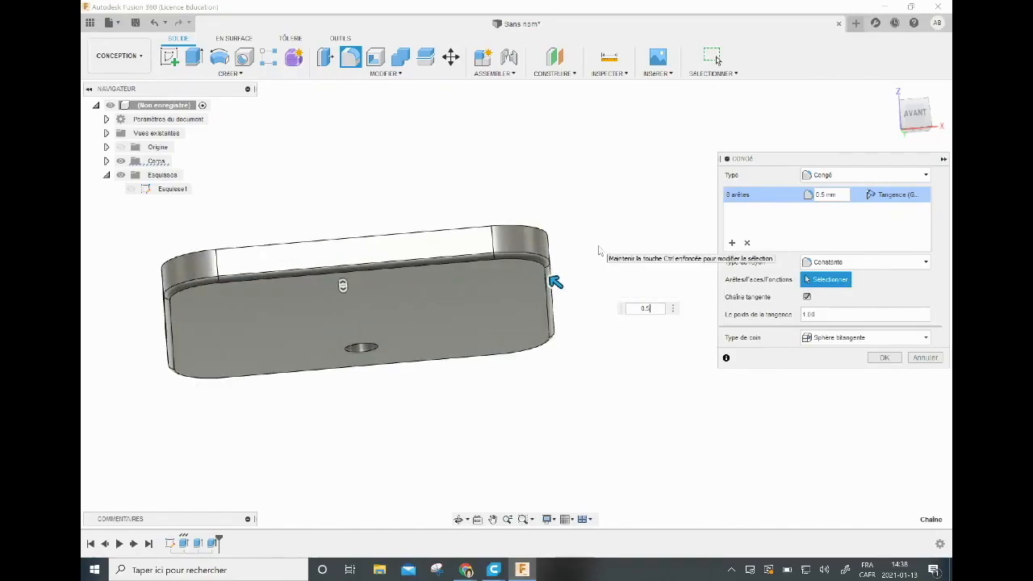
scroll(599, 251, up, 1)
middle_drag(631, 241, 649, 238)
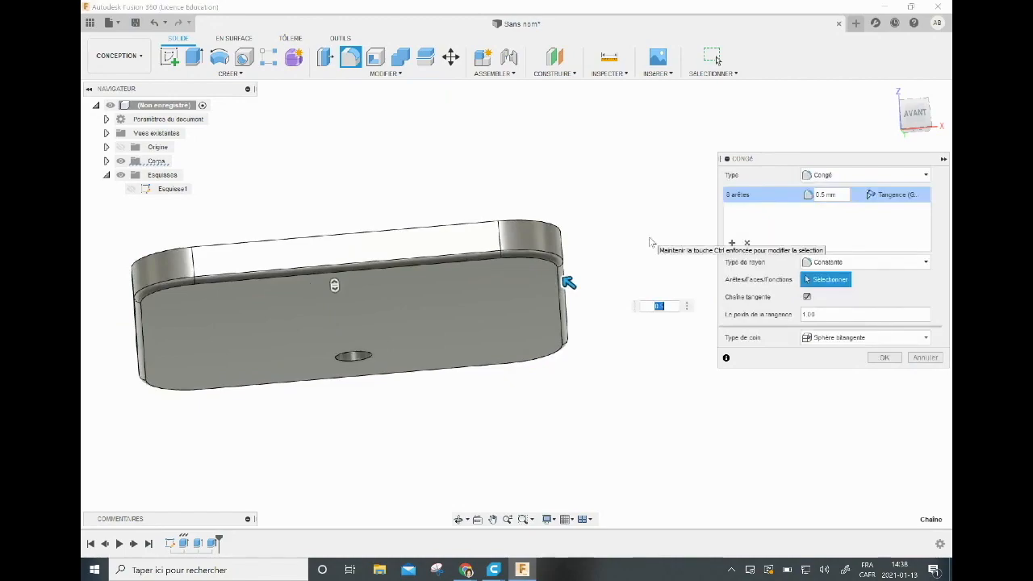
key(BackSpace)
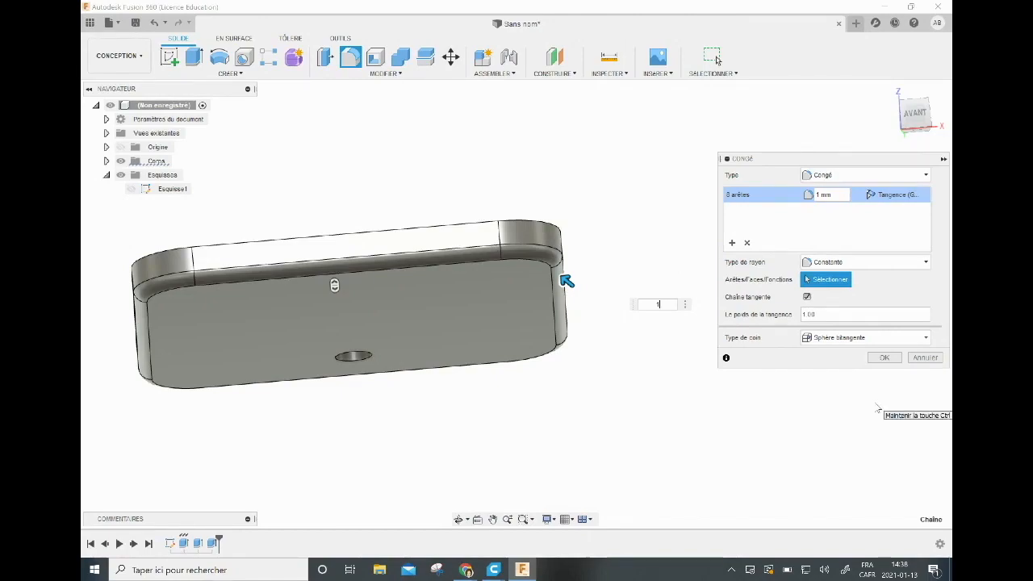
click(886, 358)
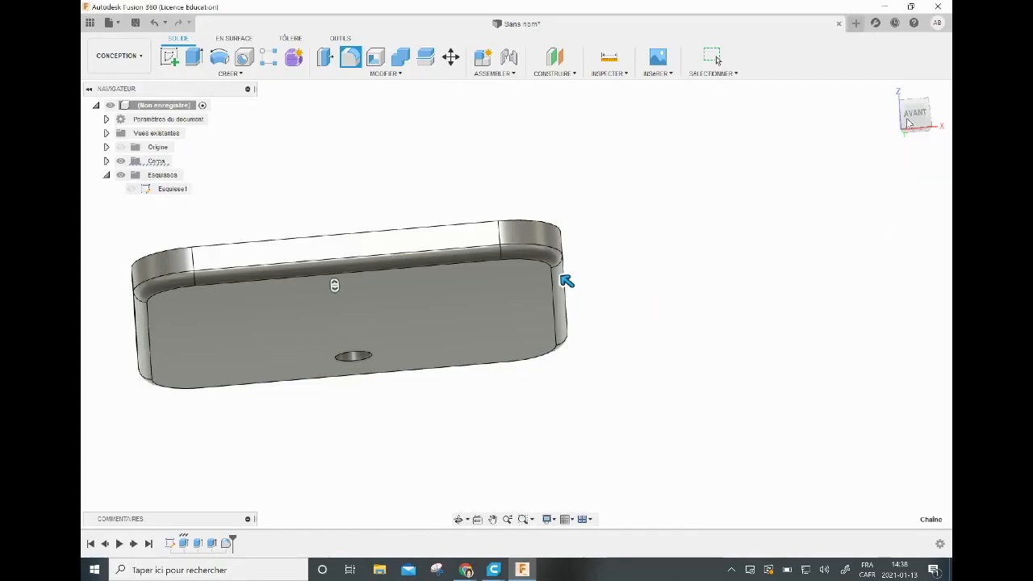
Save the design as "portecle initiation" in My First Project.
mouse_move(915, 121)
mouse_down()
mouse_move(918, 169)
mouse_move(908, 149)
mouse_up()
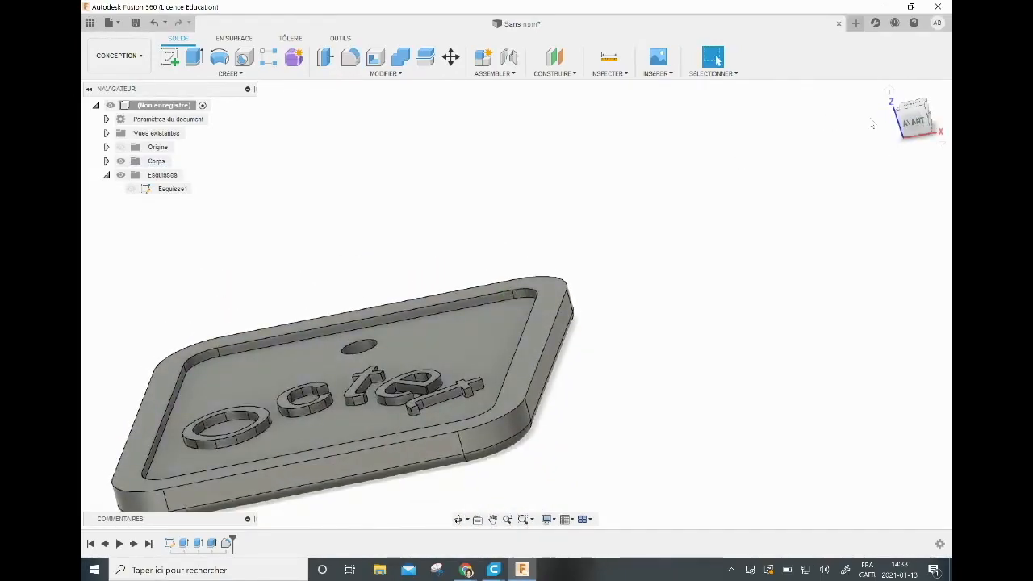
click(907, 110)
middle_drag(689, 193, 790, 126)
scroll(758, 210, up, 2)
scroll(758, 210, down, 4)
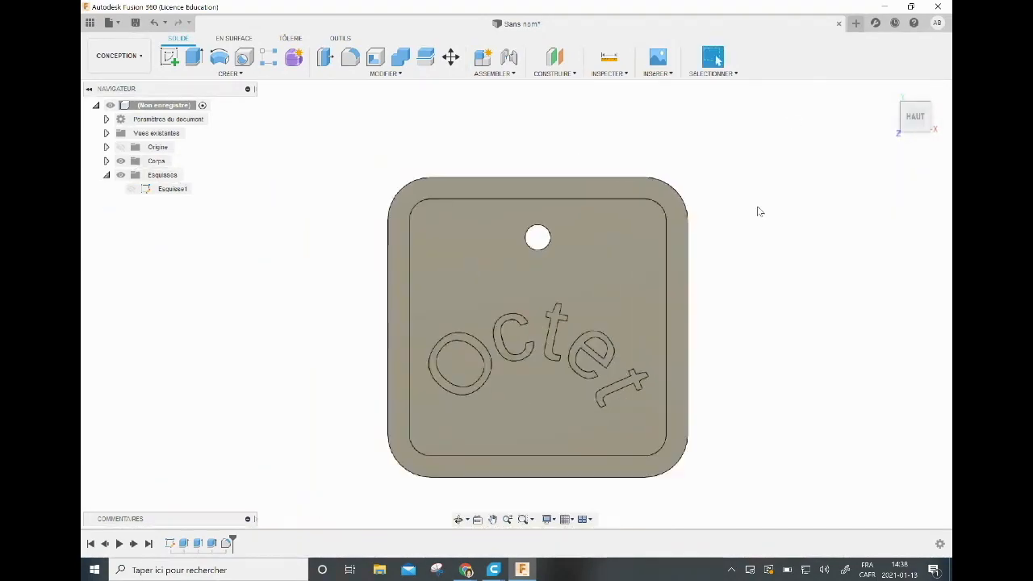
drag(915, 120, 910, 101)
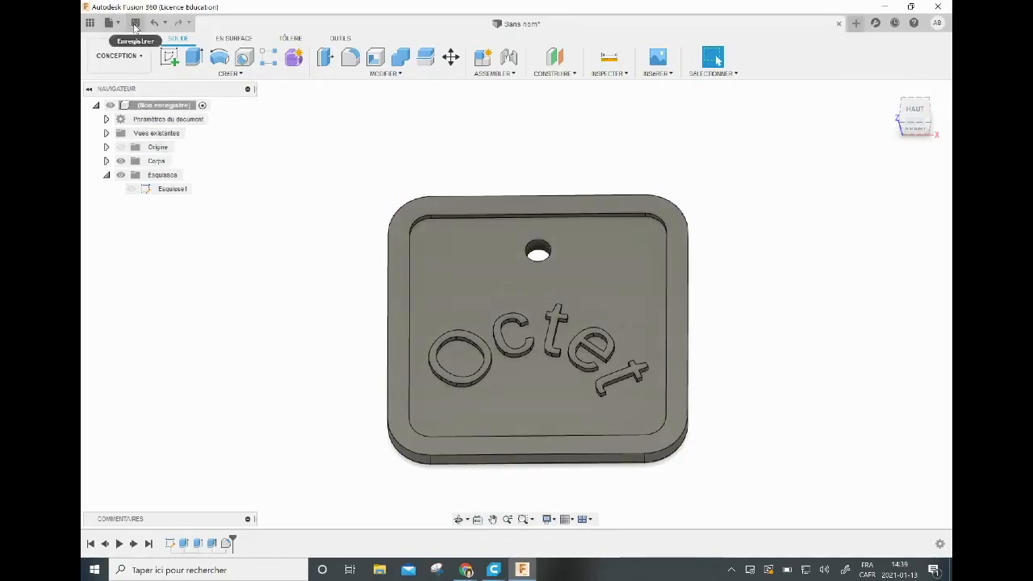
click(134, 24)
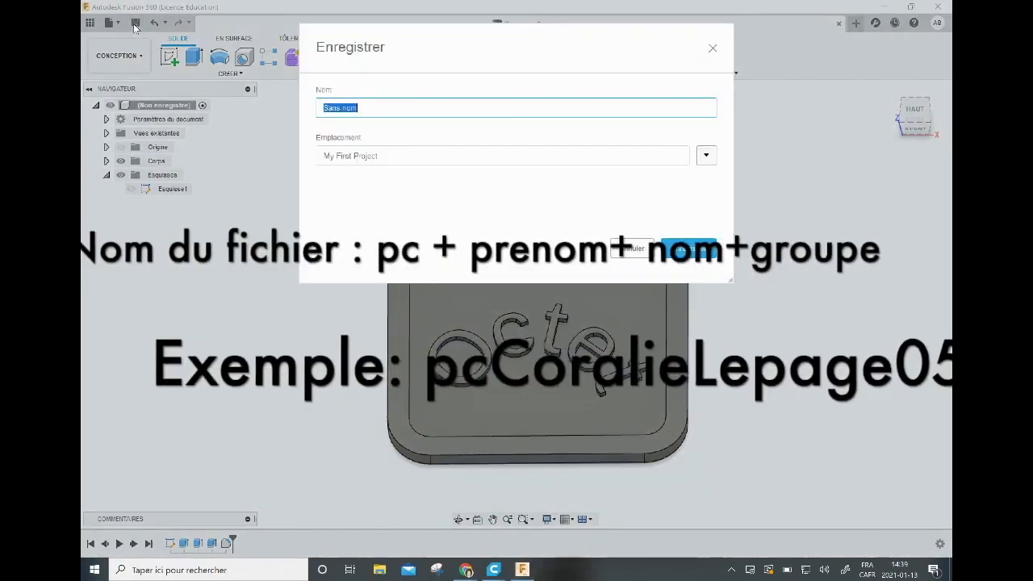
text(c)
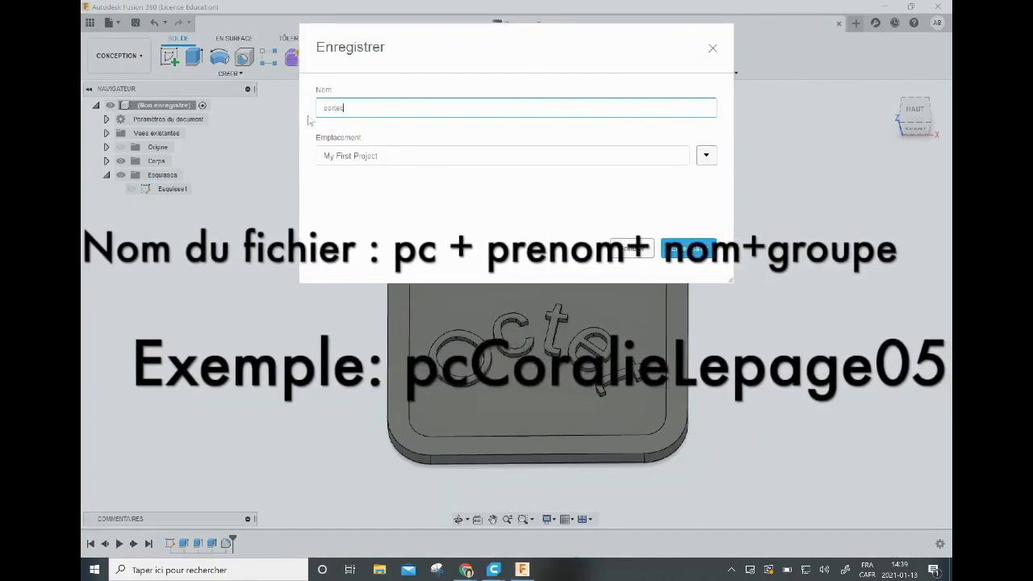
text(oriecle im)
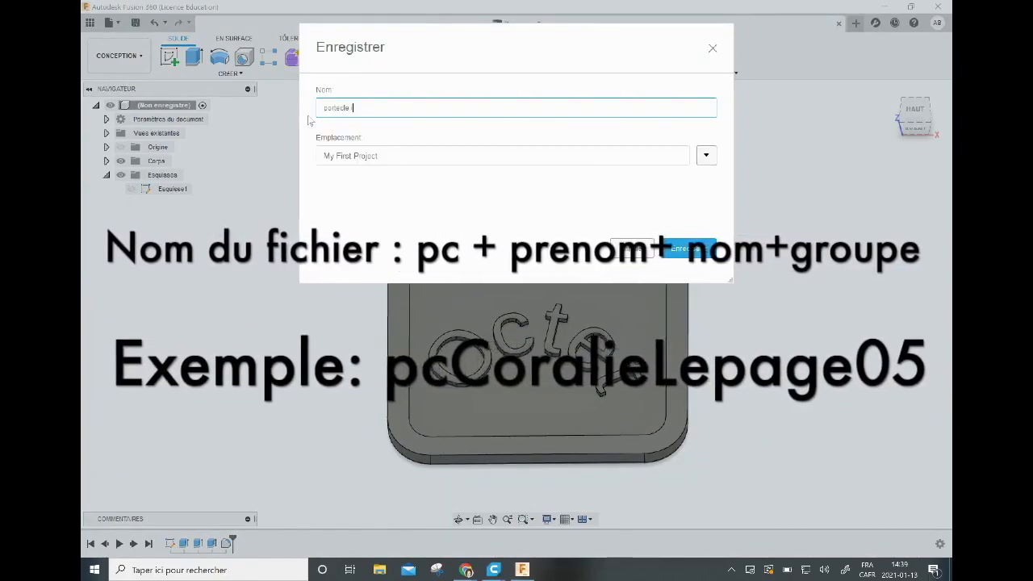
text(itiation)
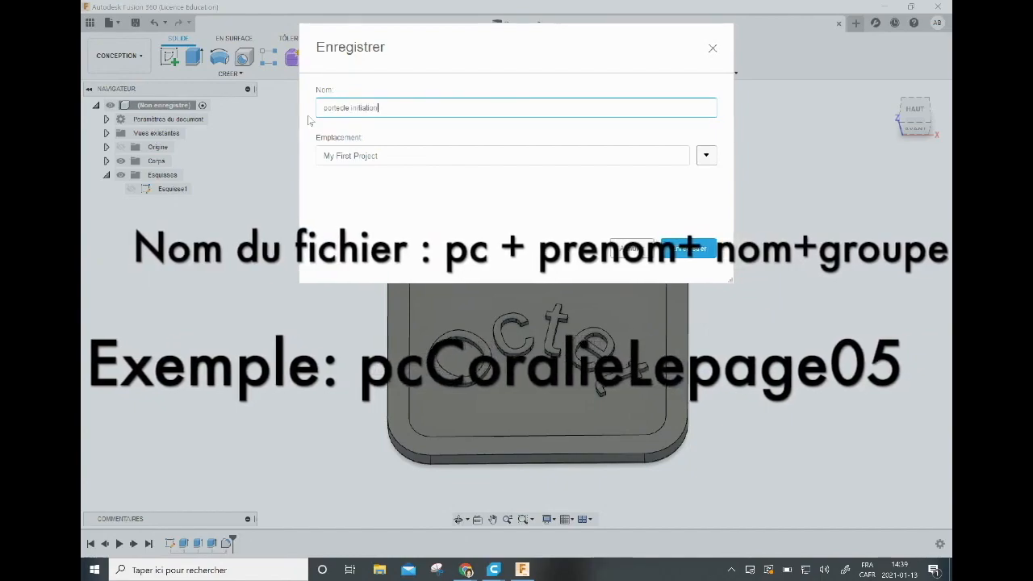
key(Return)
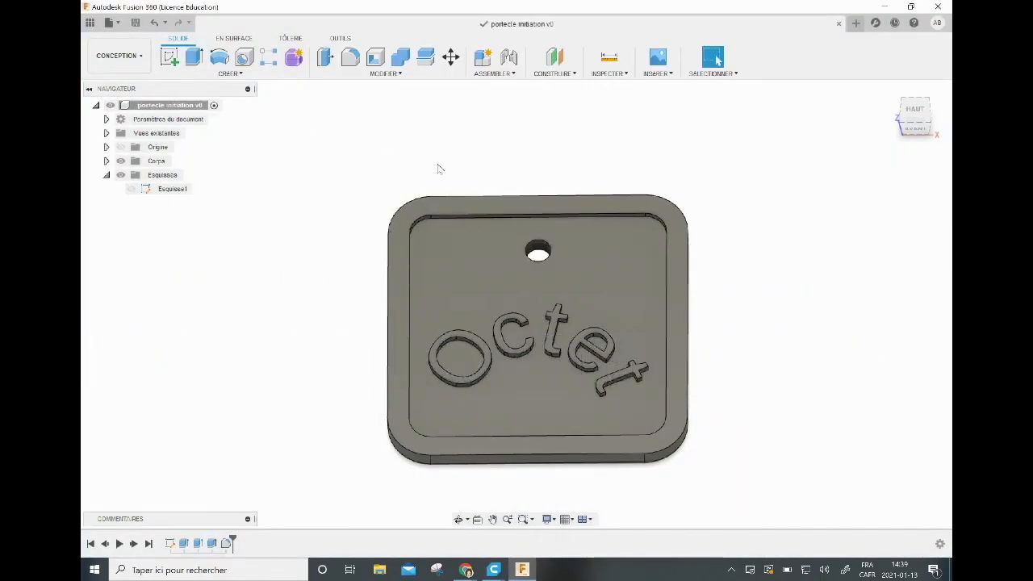
Start a new sketch on the recessed face of the tag, inside the raised border.
drag(912, 123, 908, 115)
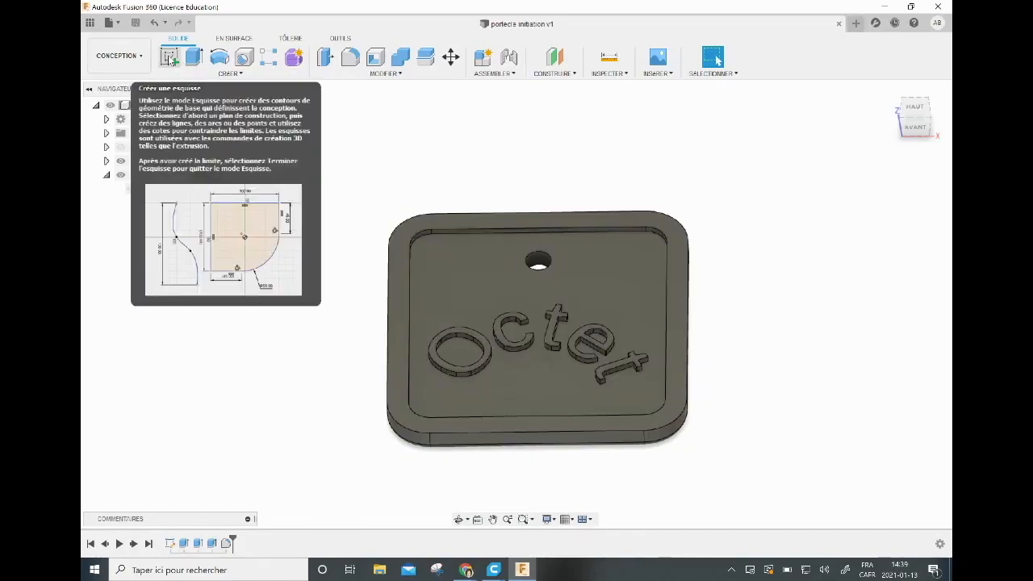
click(170, 57)
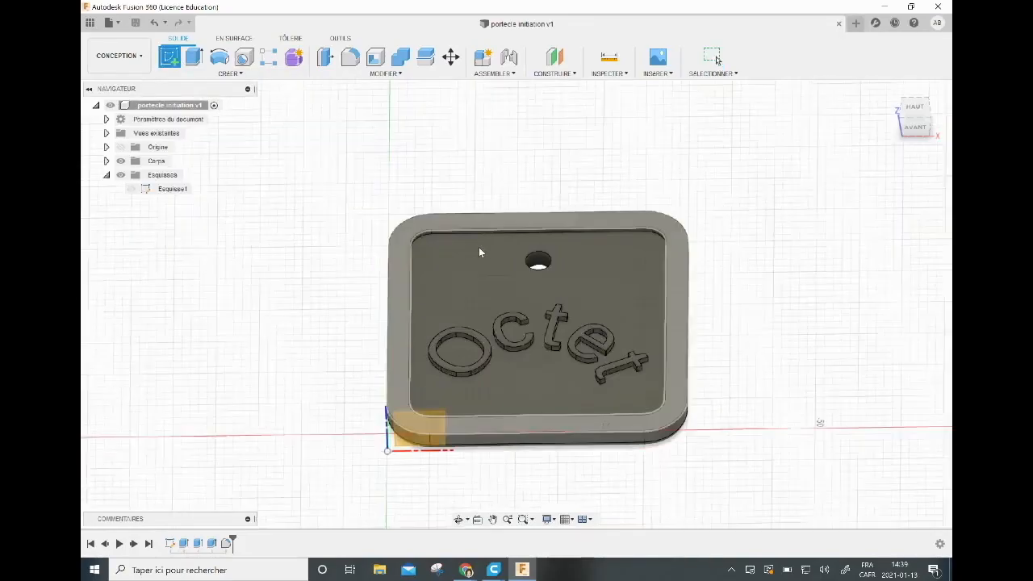
click(587, 276)
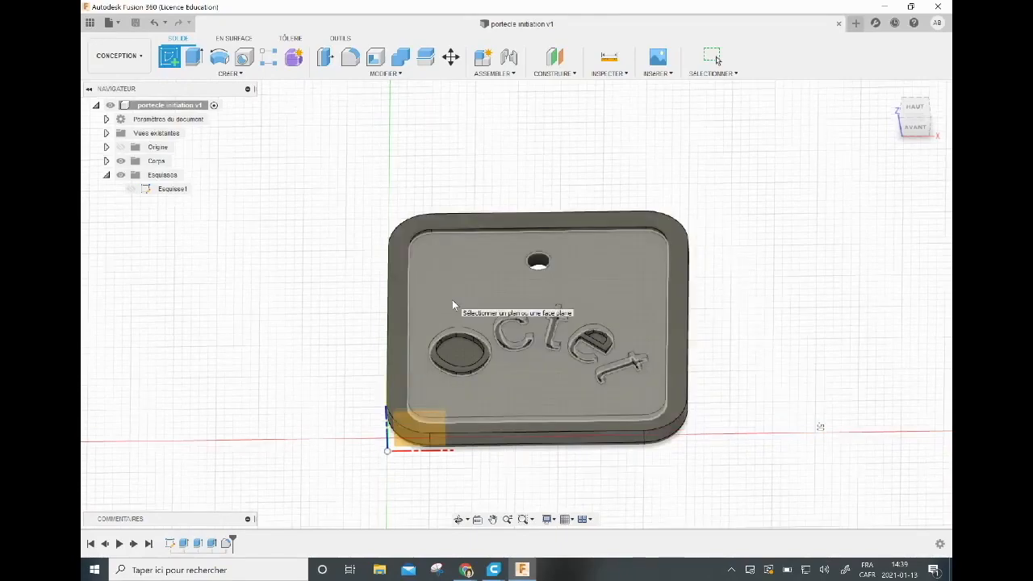
click(453, 302)
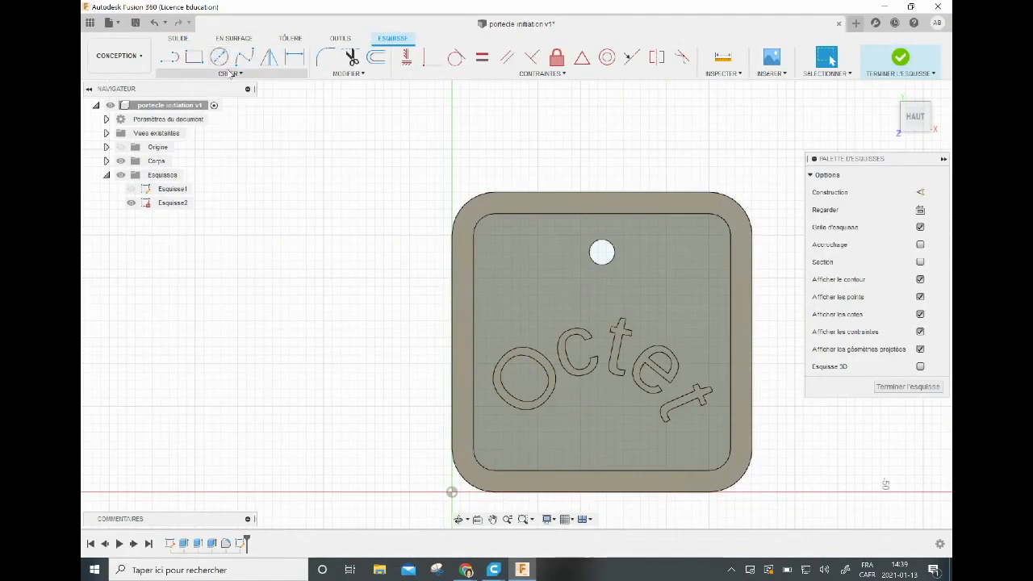
Draw a rectangle 5 mm wide and 3 mm high on the recessed face, just below the "Octet" text.
click(230, 74)
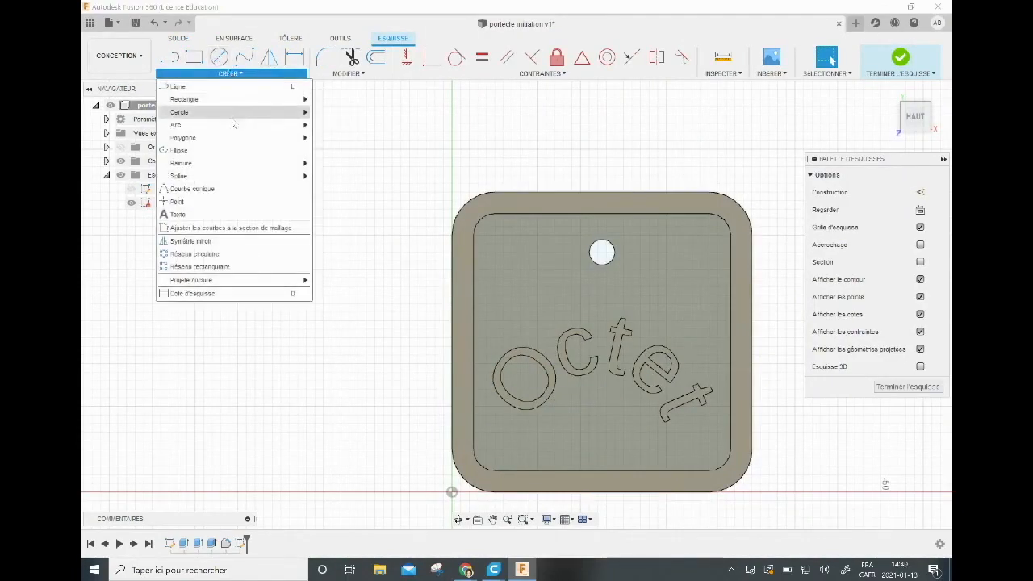
mouse_move(233, 124)
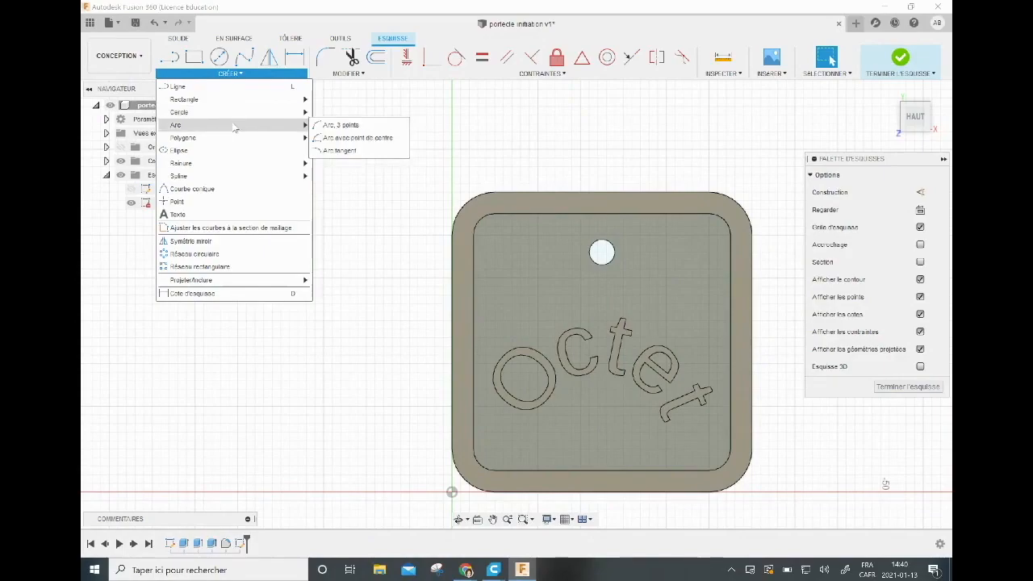
click(347, 100)
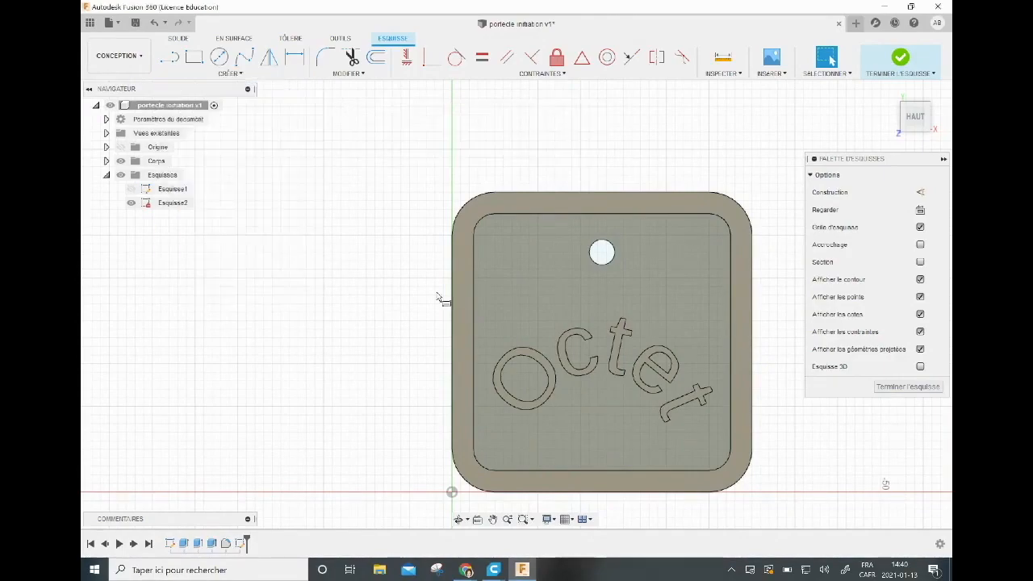
click(574, 423)
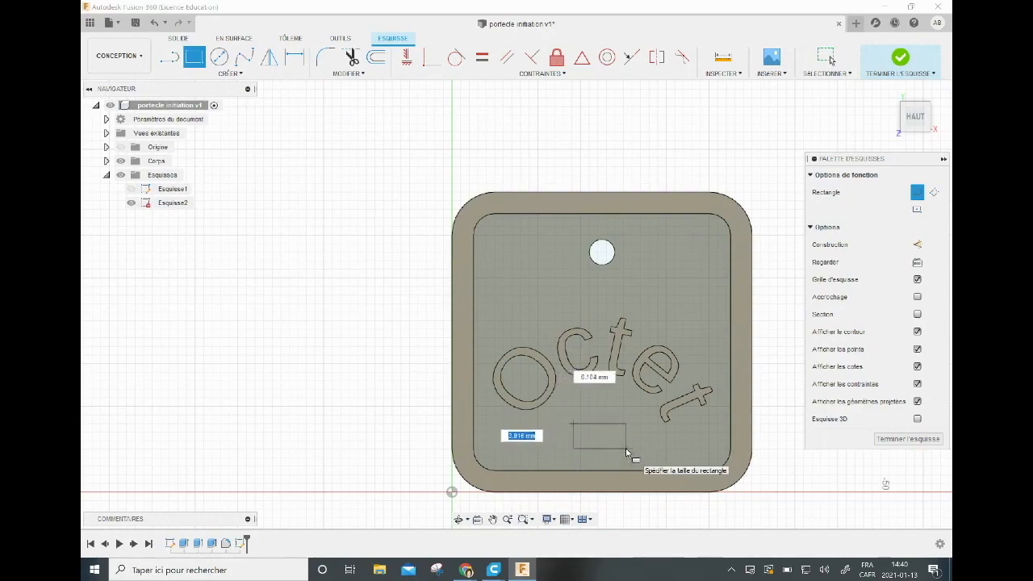
text(3)
key(Tab)
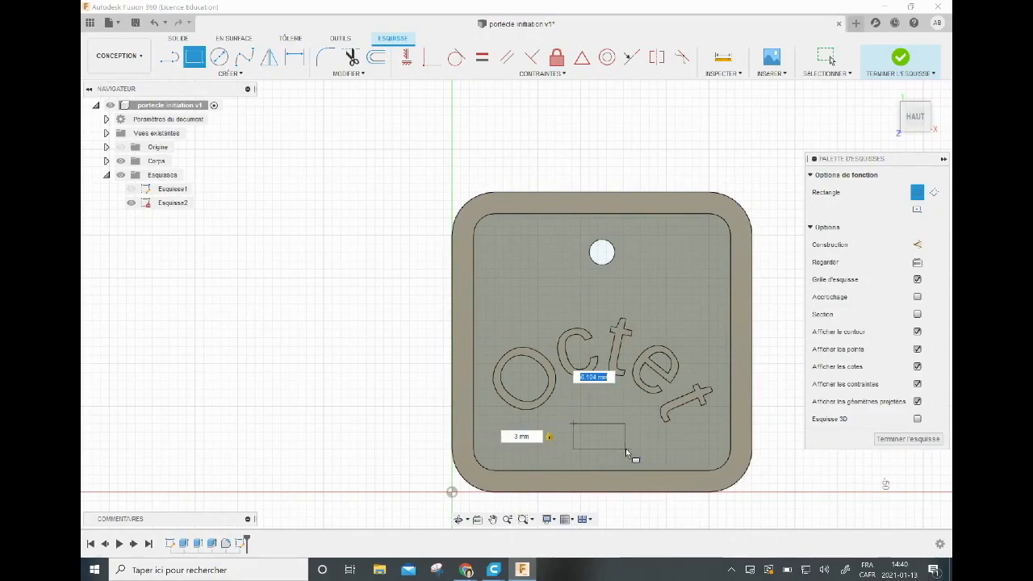
text(5)
key(Tab)
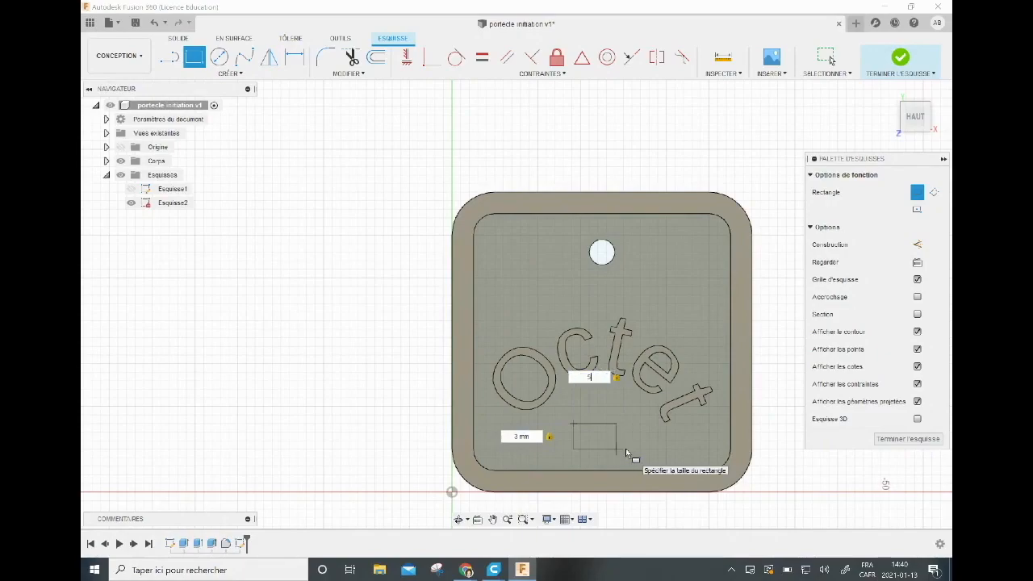
key(Return)
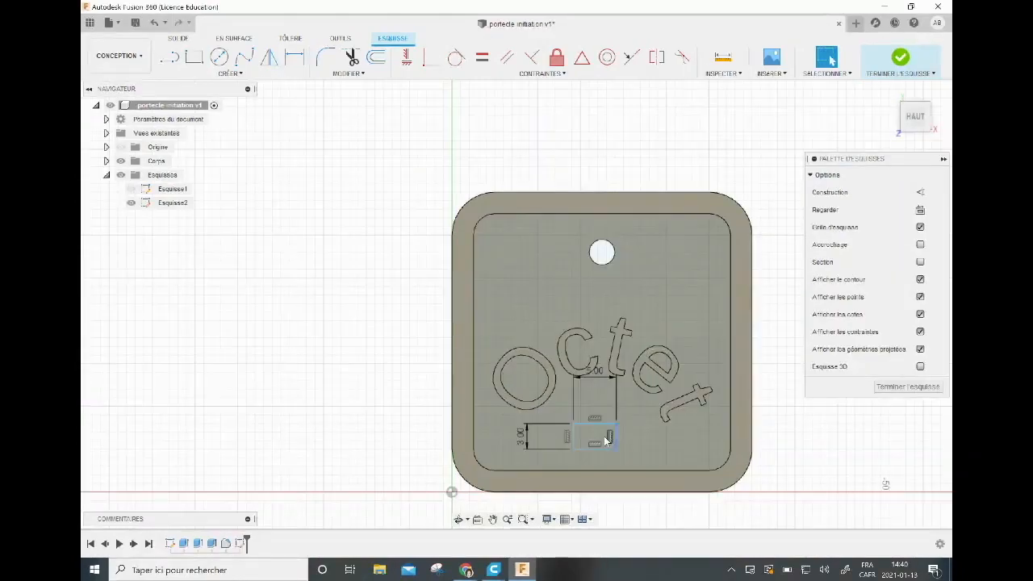
Move the whole rectangle about 4.95 mm left, up into the space above the "O", and about 1.42 mm further left.
click(363, 84)
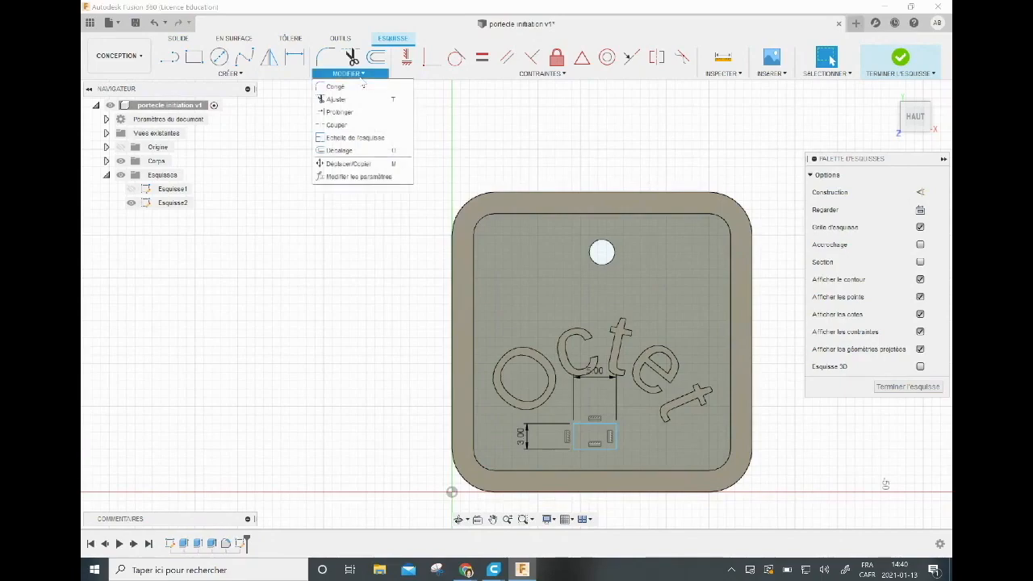
click(355, 163)
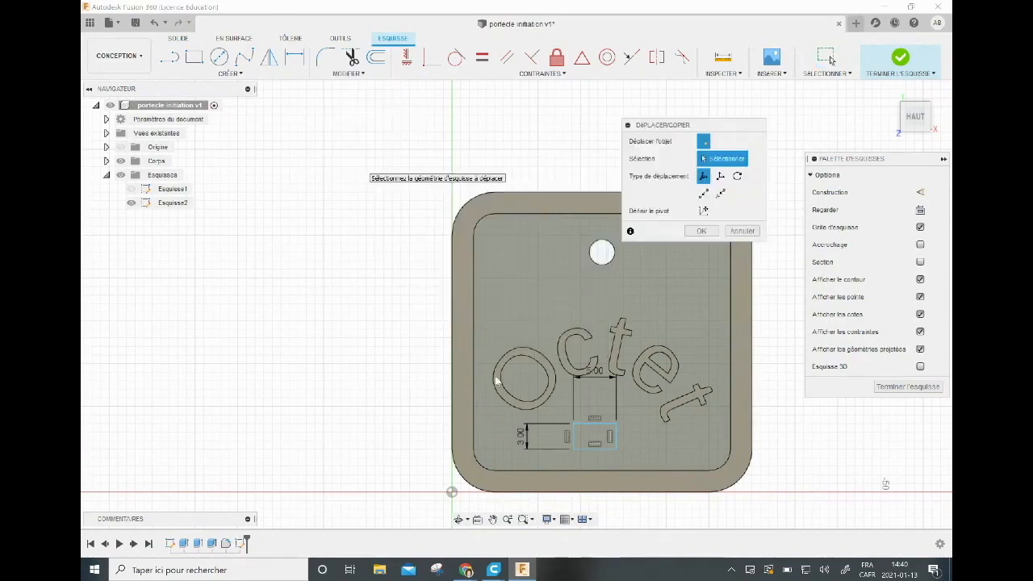
click(573, 440)
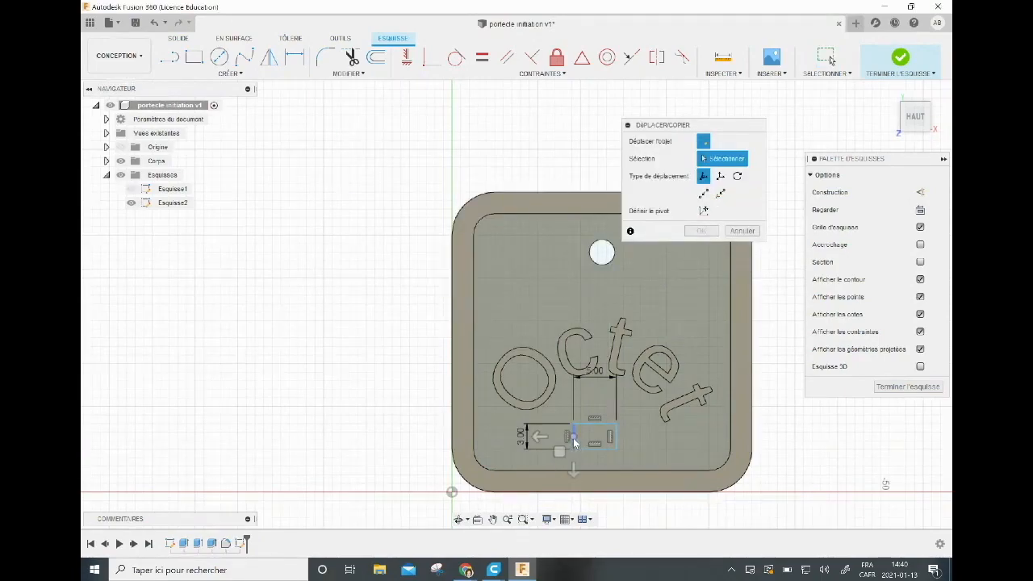
click(617, 444)
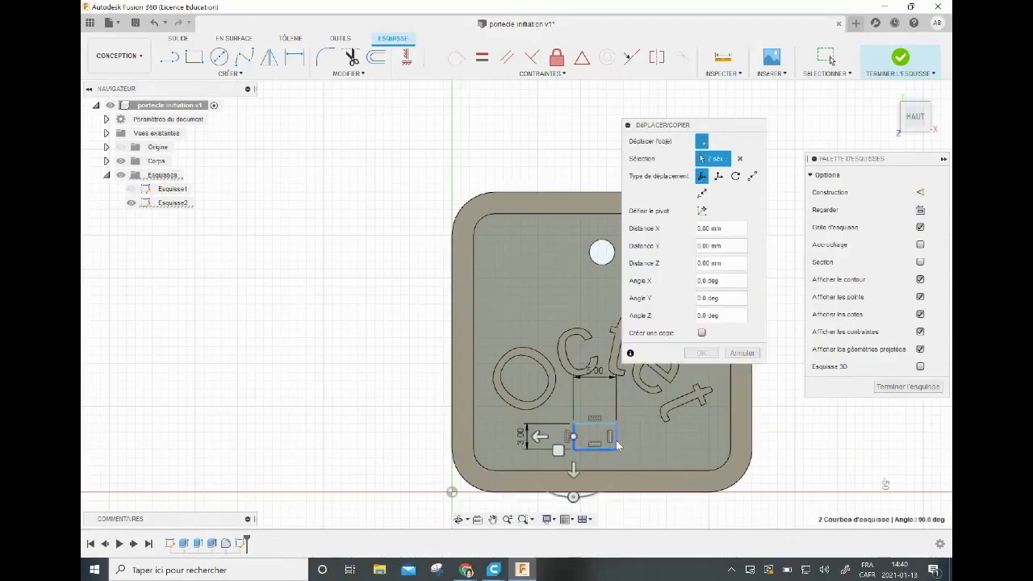
click(604, 426)
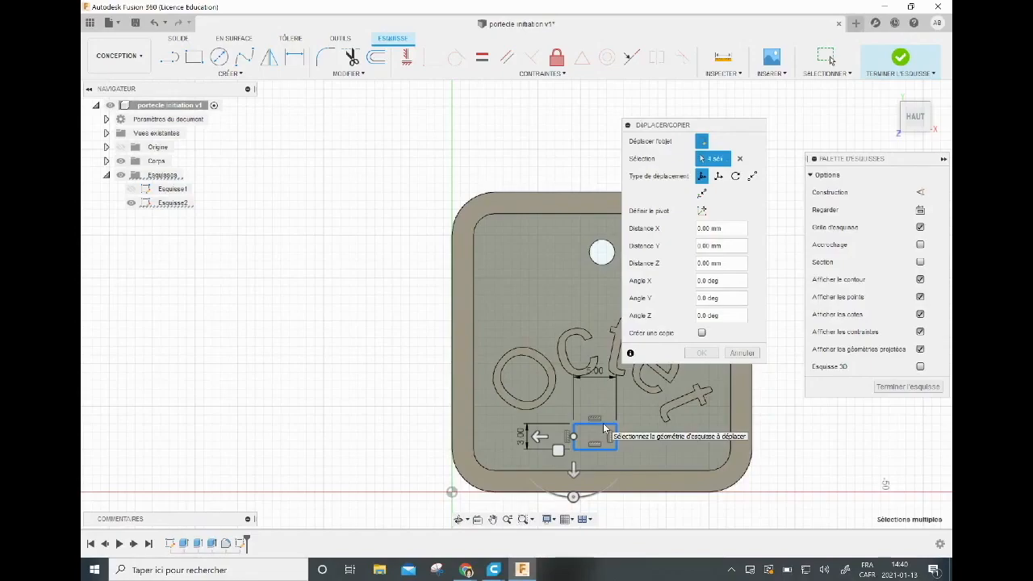
click(539, 437)
mouse_move(539, 437)
mouse_down()
mouse_move(560, 436)
mouse_move(497, 437)
mouse_up()
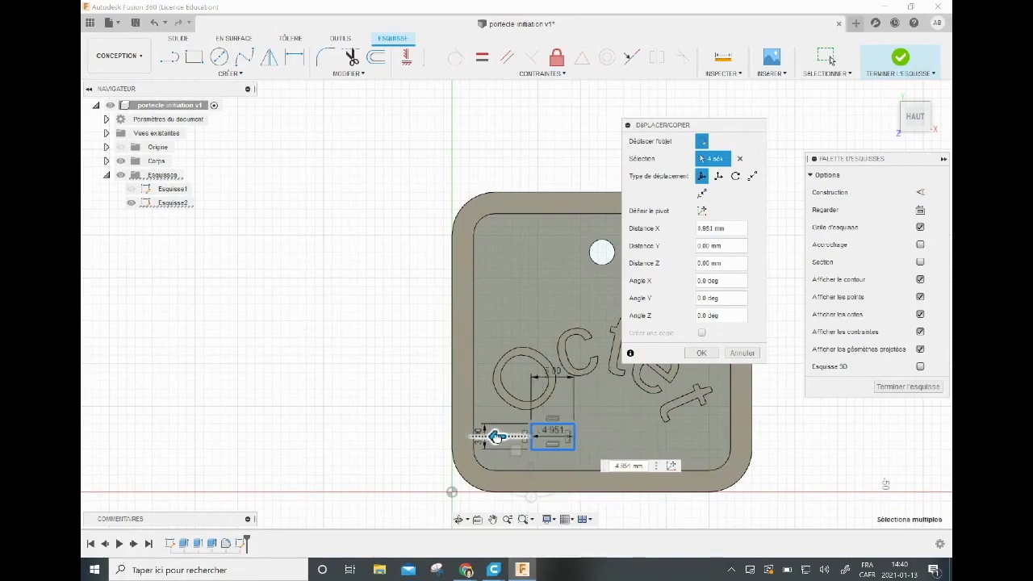
click(531, 470)
drag(530, 384, 529, 327)
drag(496, 295, 483, 294)
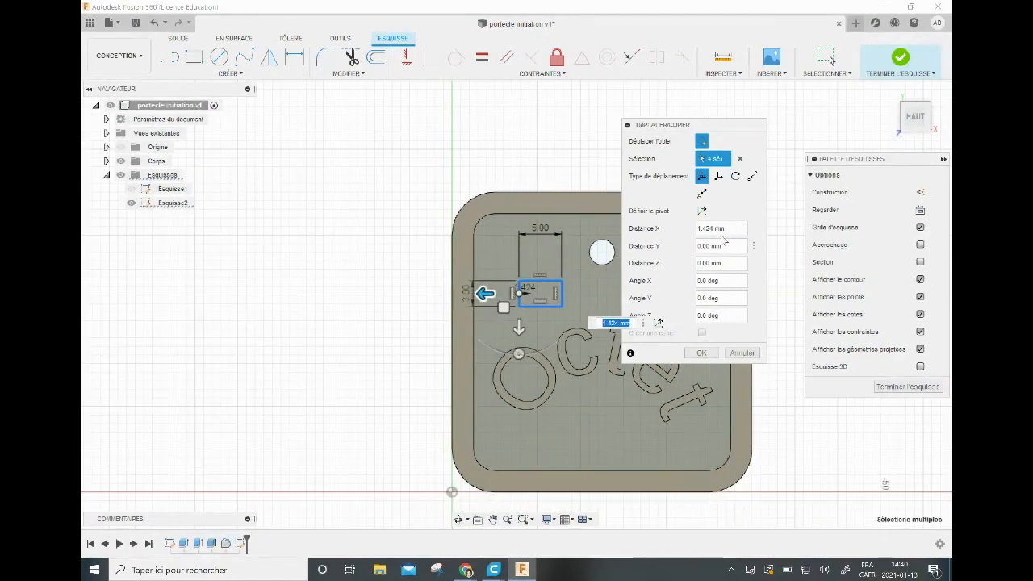
click(702, 353)
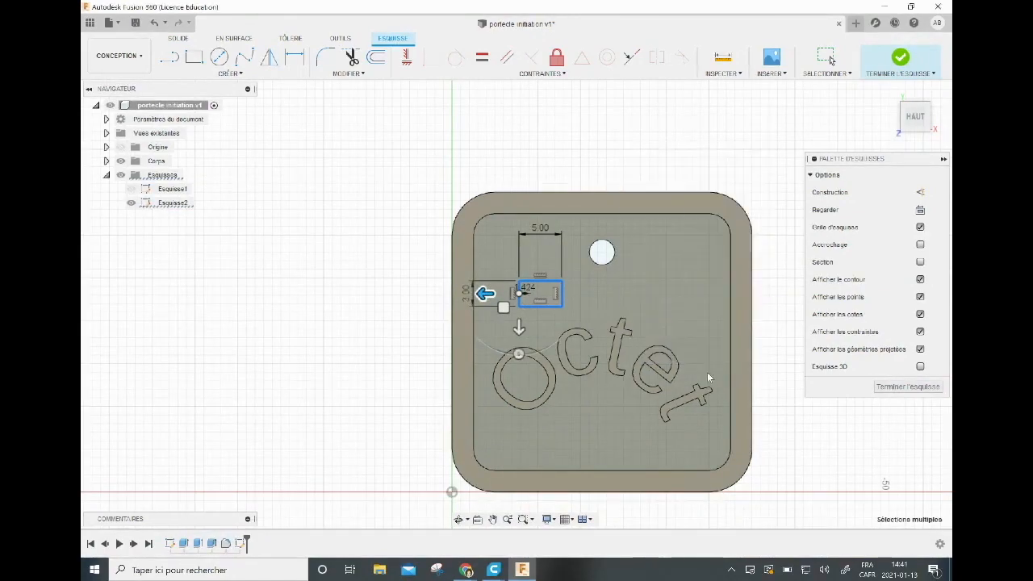
Draw a three-sided edge polygon pointing up from the rectangle's full upper edge, and finish the sketch.
click(234, 74)
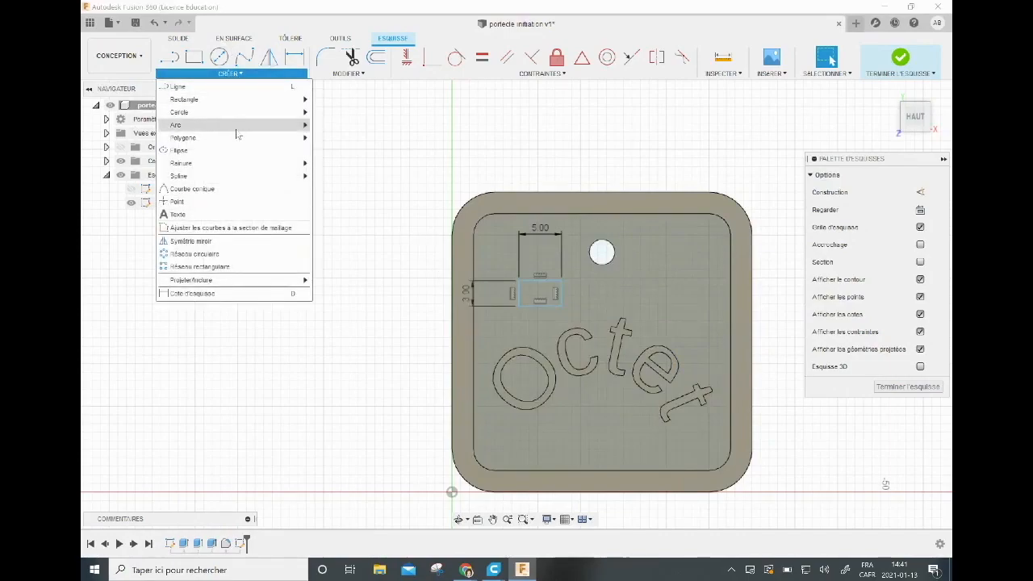
mouse_move(240, 139)
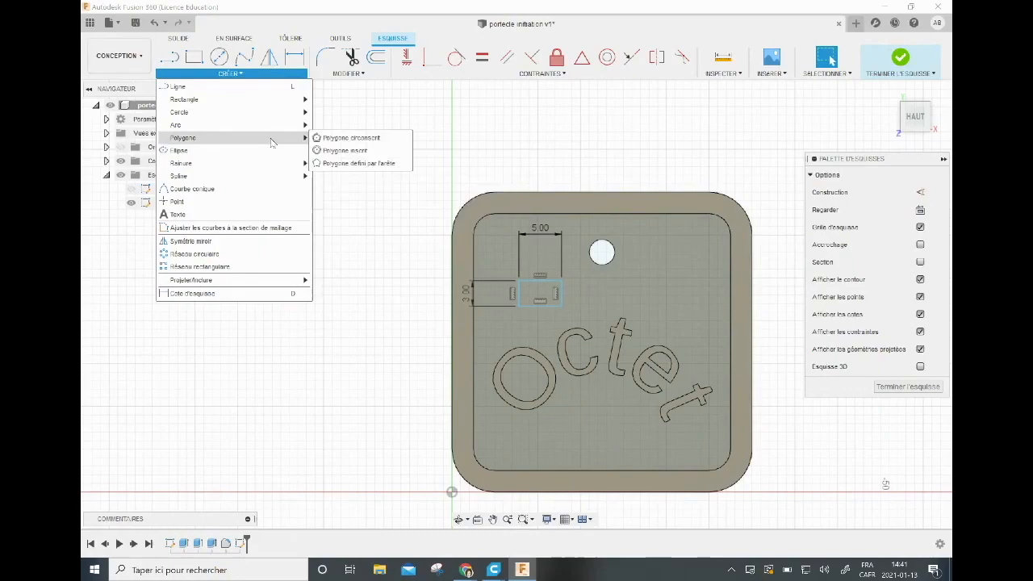
click(324, 163)
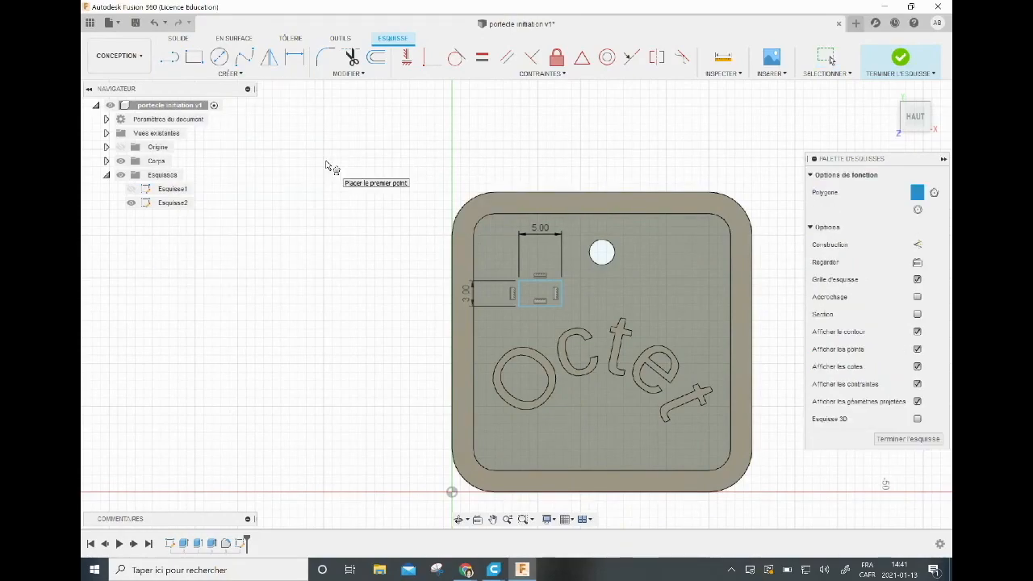
click(519, 281)
click(561, 281)
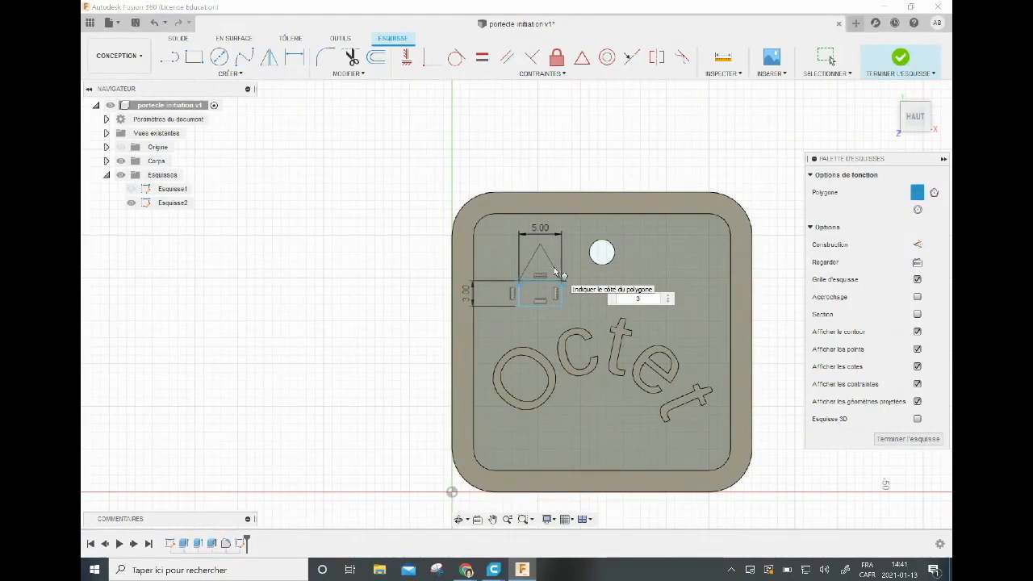
key(Escape)
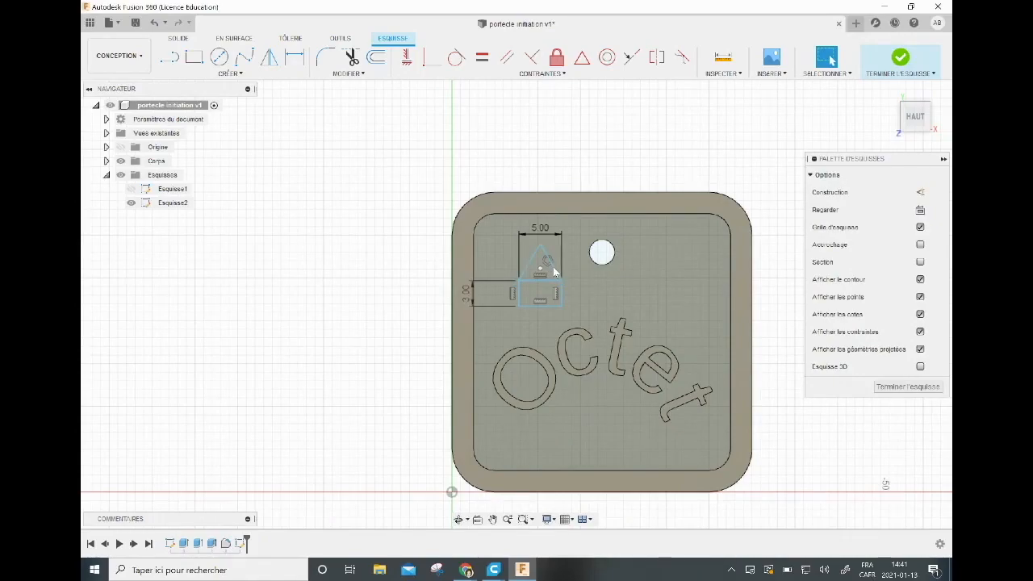
click(553, 268)
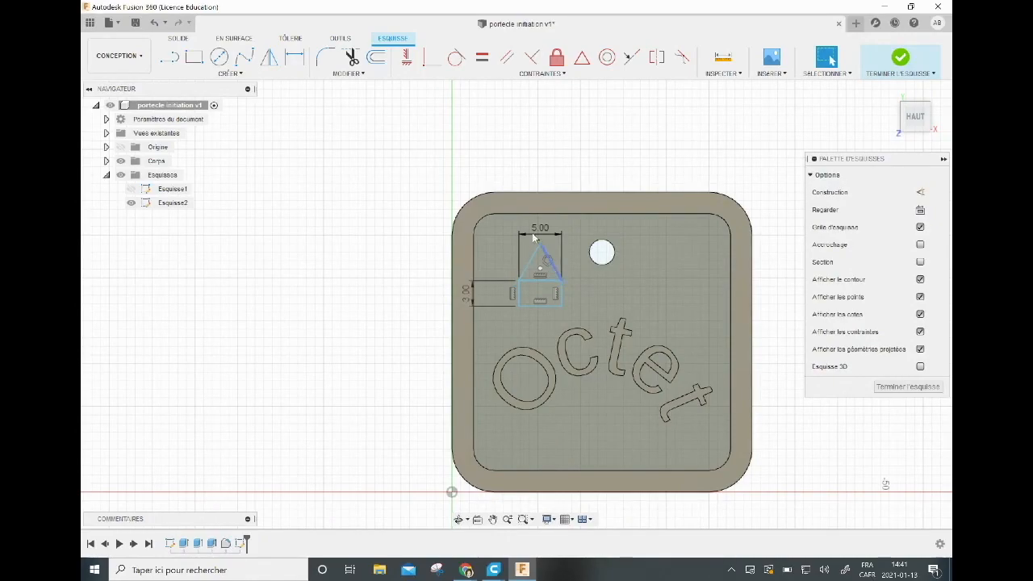
click(915, 115)
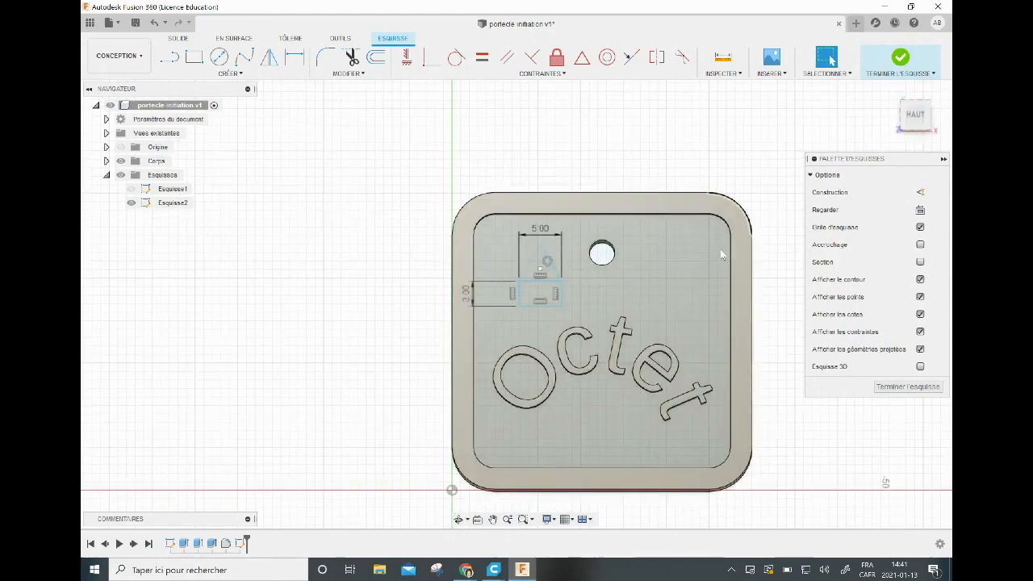
click(900, 60)
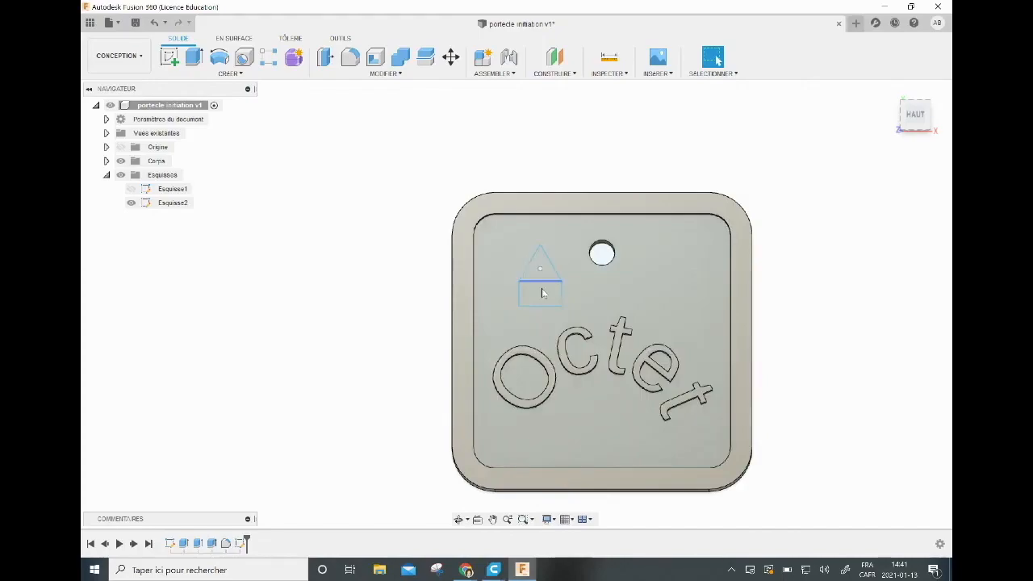
Extrude the triangle 0.5 mm, joined to the tag.
click(194, 59)
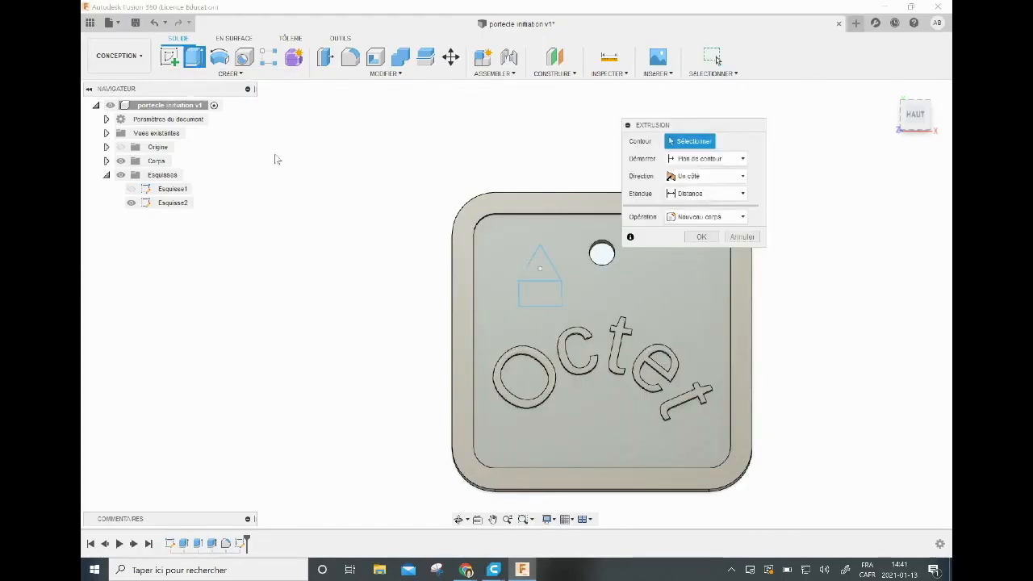
click(543, 268)
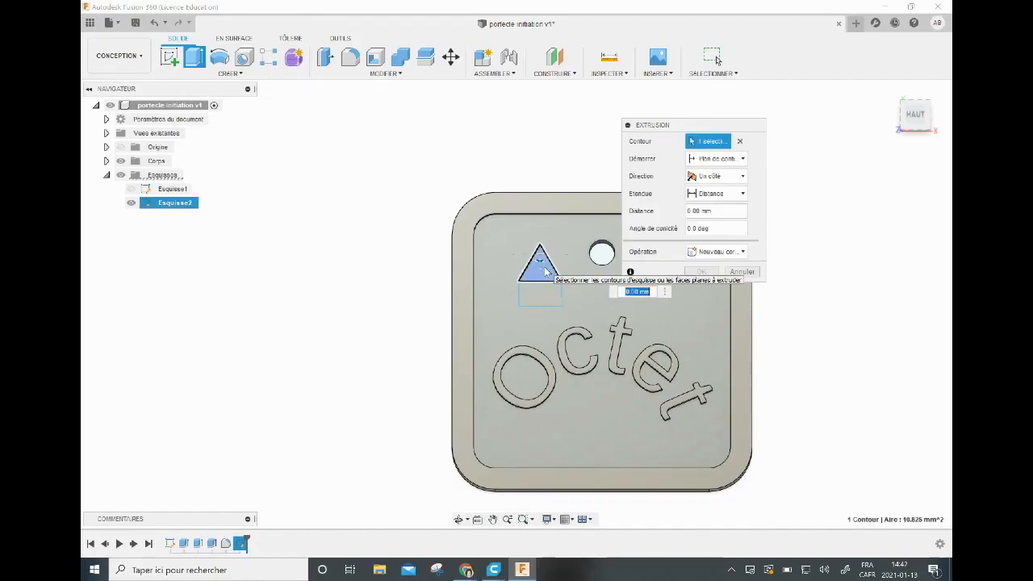
text(0.5)
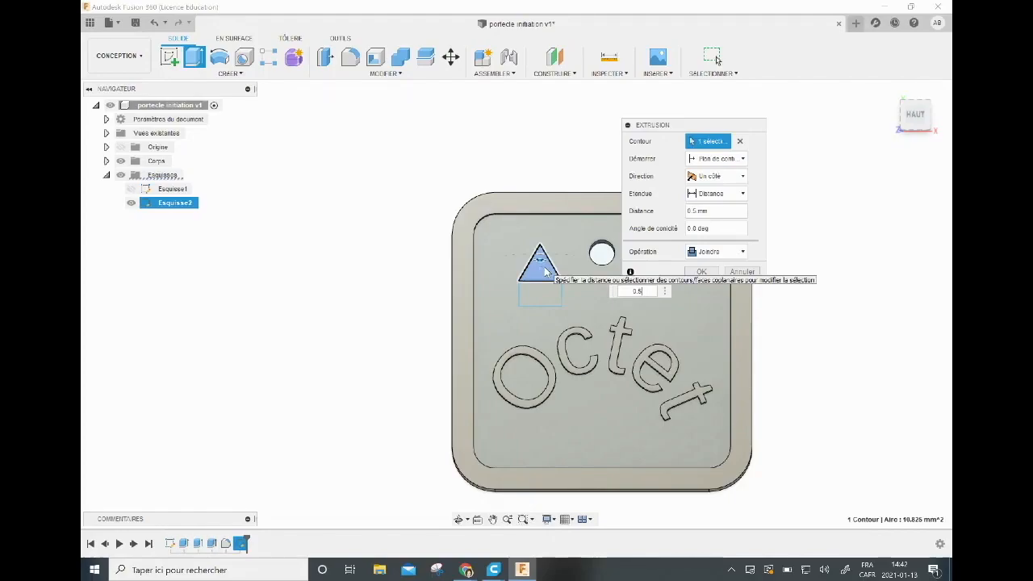
key(Return)
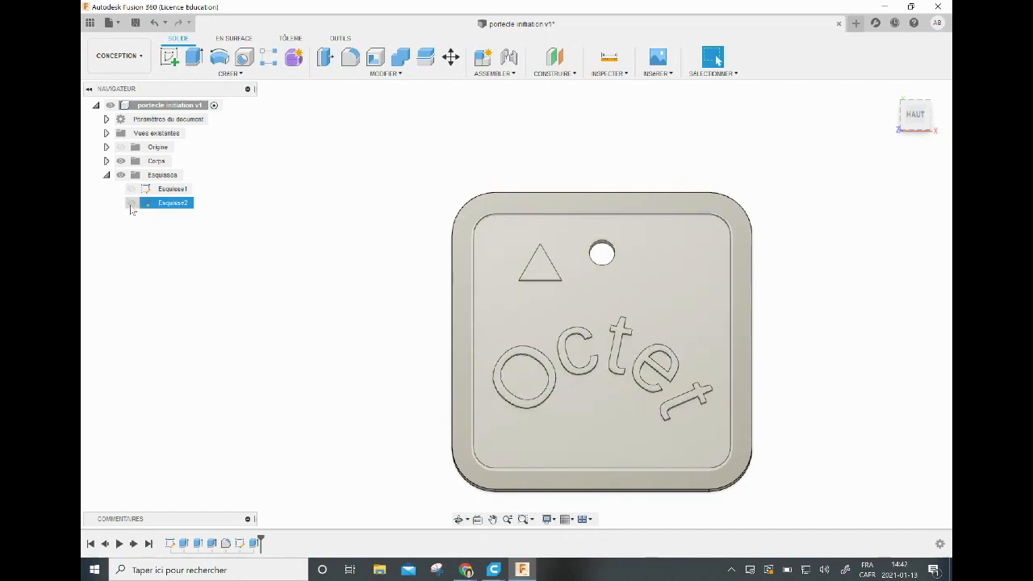
Make the sketch Esquisse2 visible again, leaving Esquisse1 hidden.
click(131, 189)
click(130, 189)
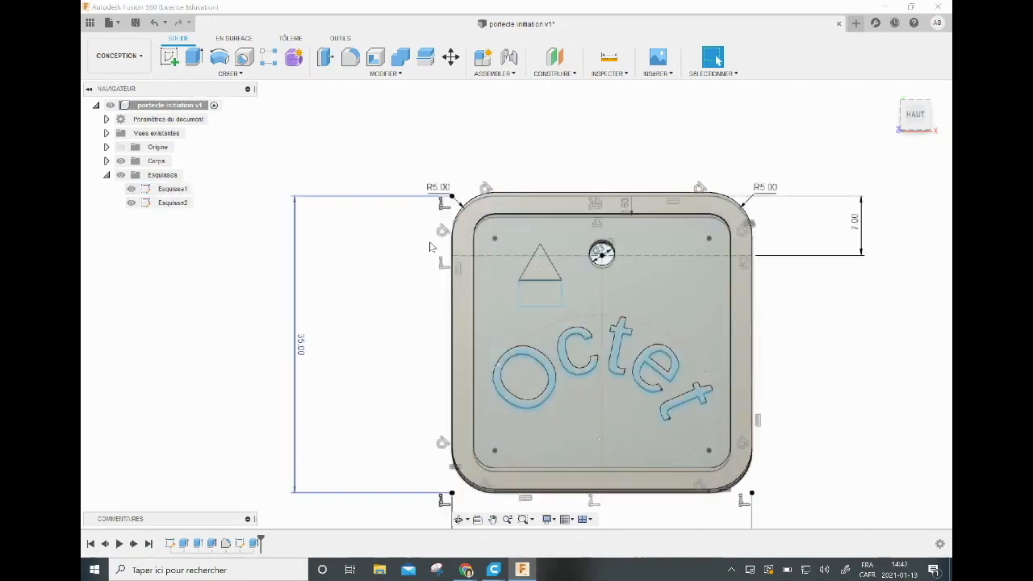
click(907, 107)
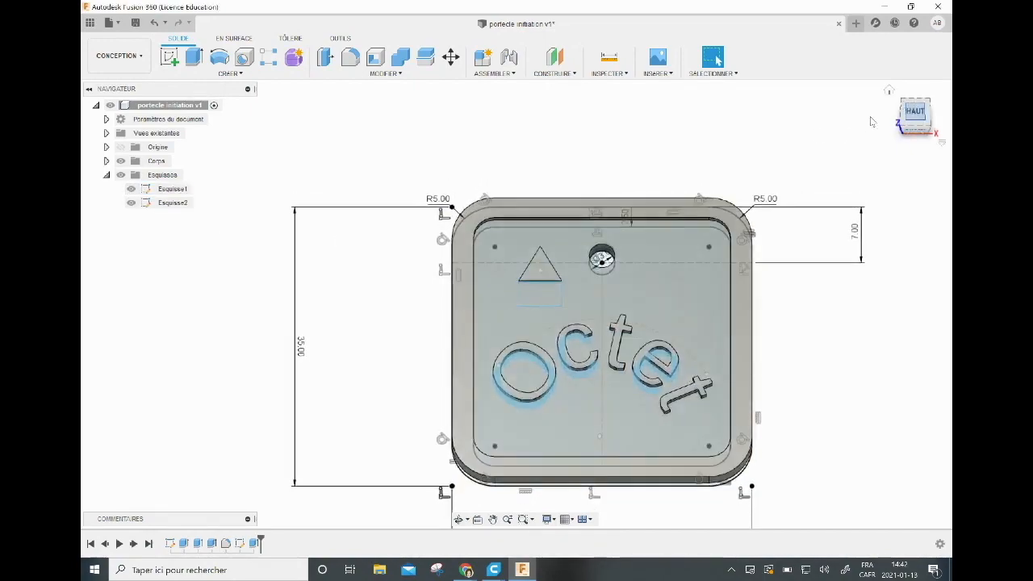
click(132, 192)
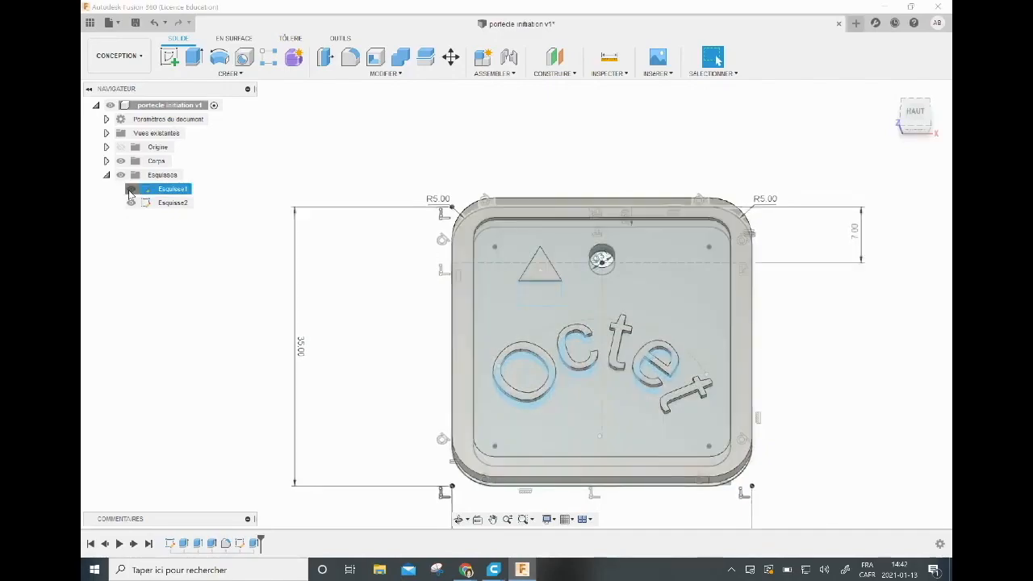
click(131, 189)
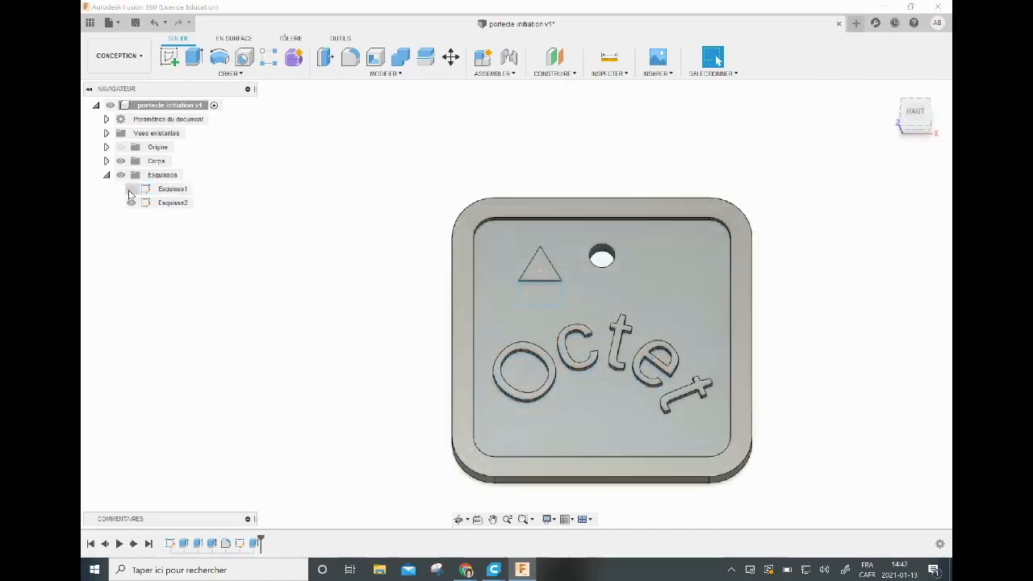
Extrude the rectangle below the triangle by -0.5 mm as a cut into the tag's face.
click(194, 59)
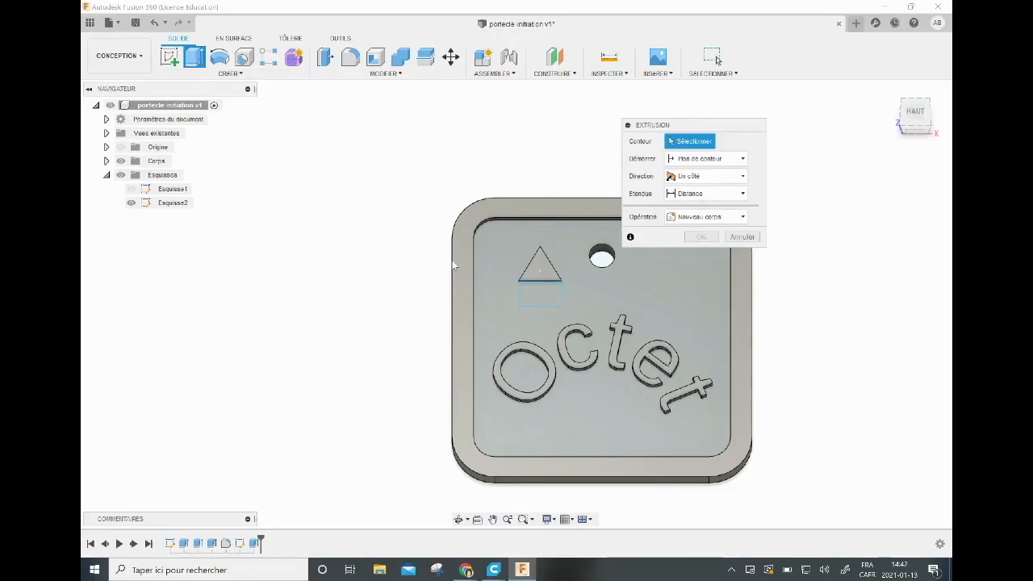
click(539, 294)
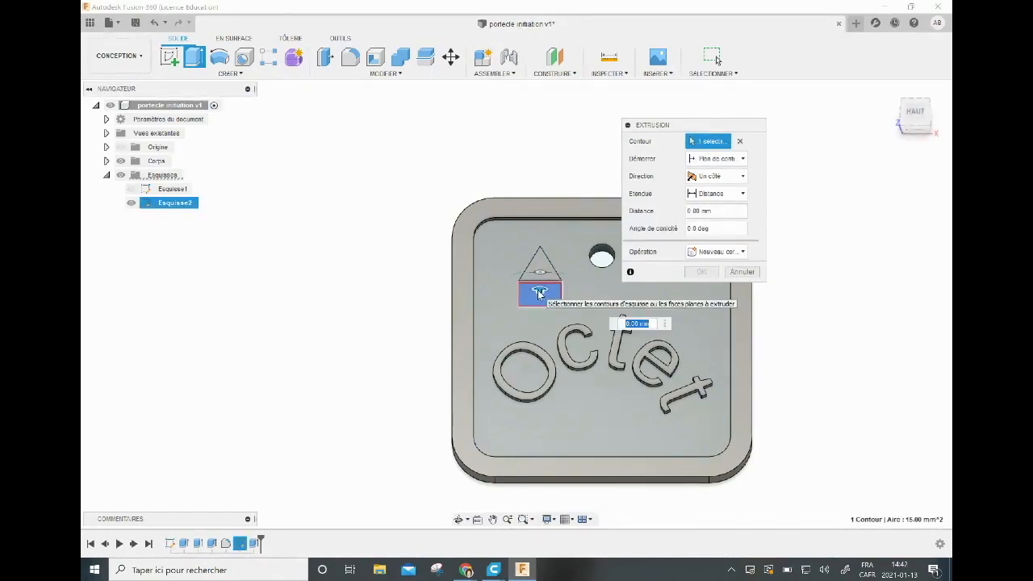
drag(911, 126, 909, 110)
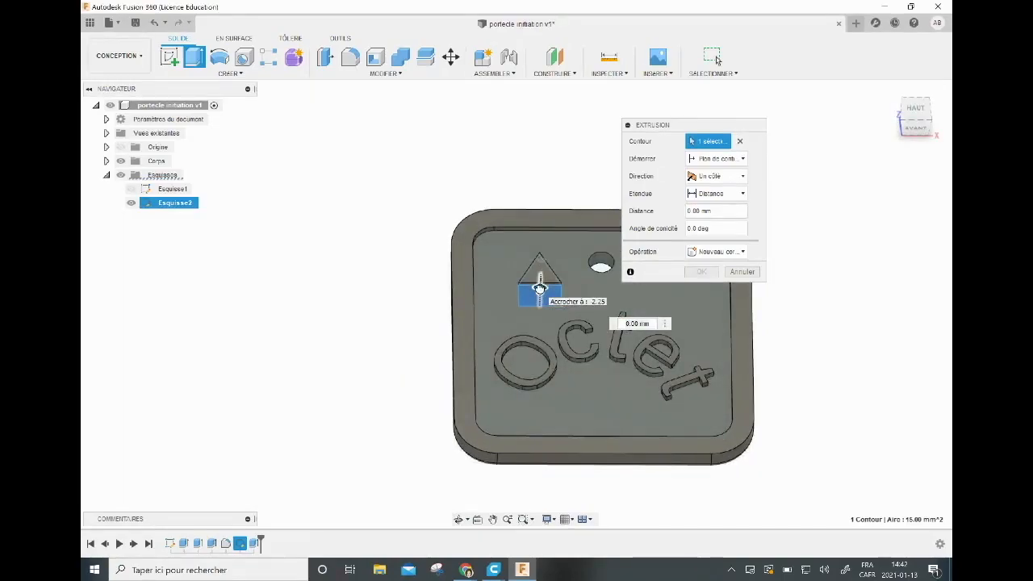
drag(540, 288, 540, 291)
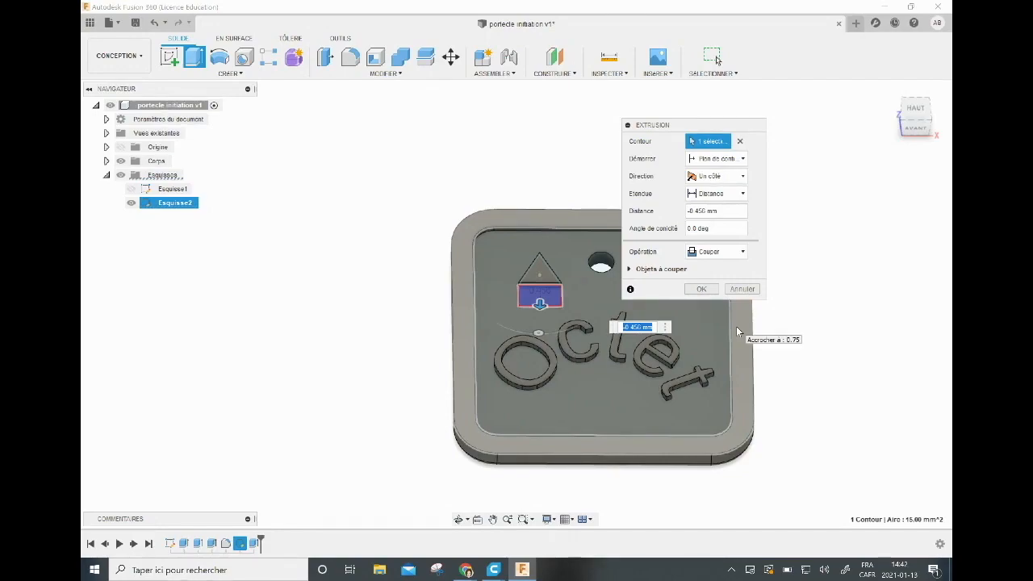
text(-0.5)
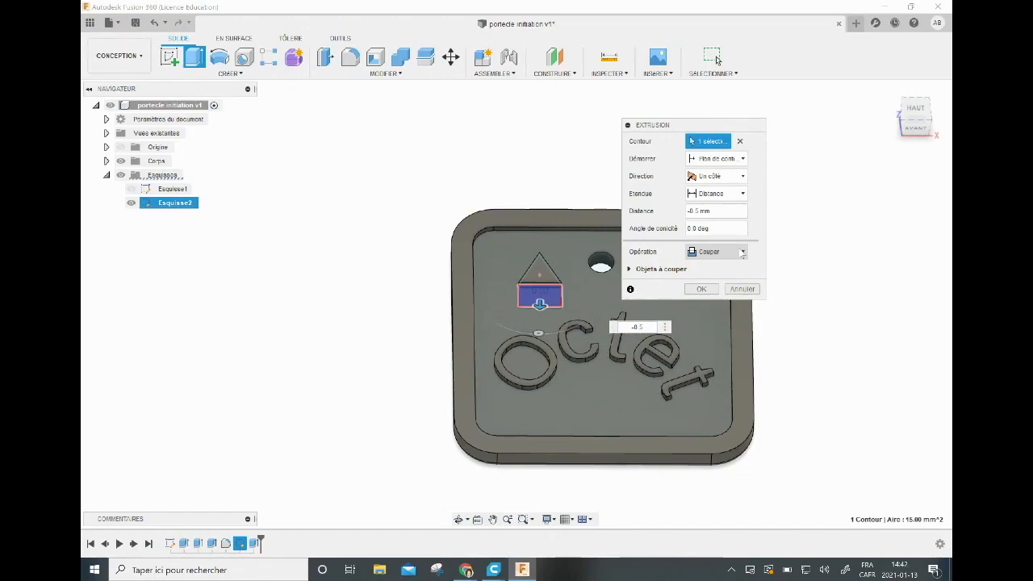
click(702, 289)
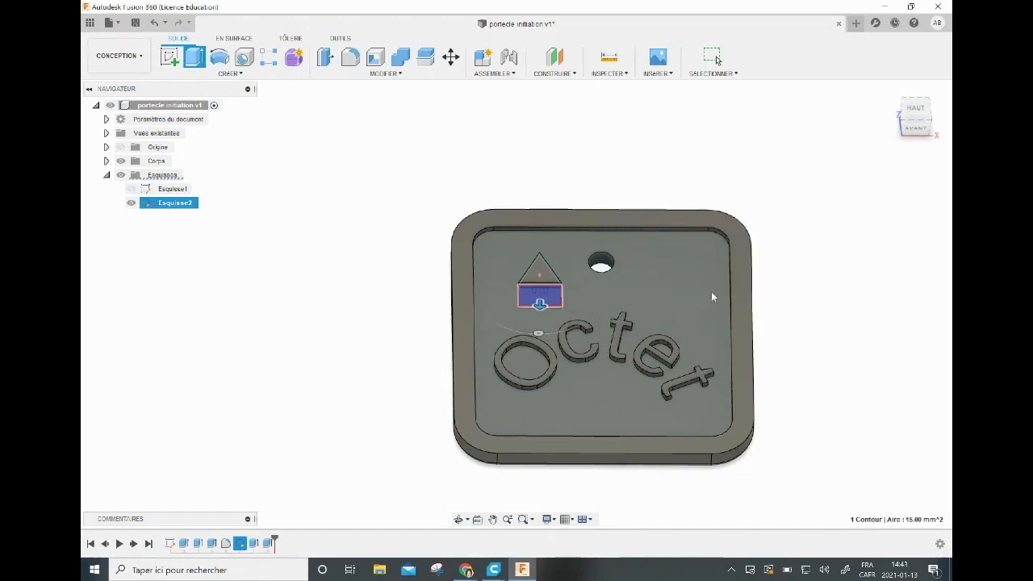
Hide the sketch Esquisse2 and inspect the finished tag from an angle and from above.
click(131, 203)
mouse_move(915, 119)
mouse_down()
mouse_move(907, 113)
mouse_move(930, 103)
mouse_move(947, 116)
mouse_up()
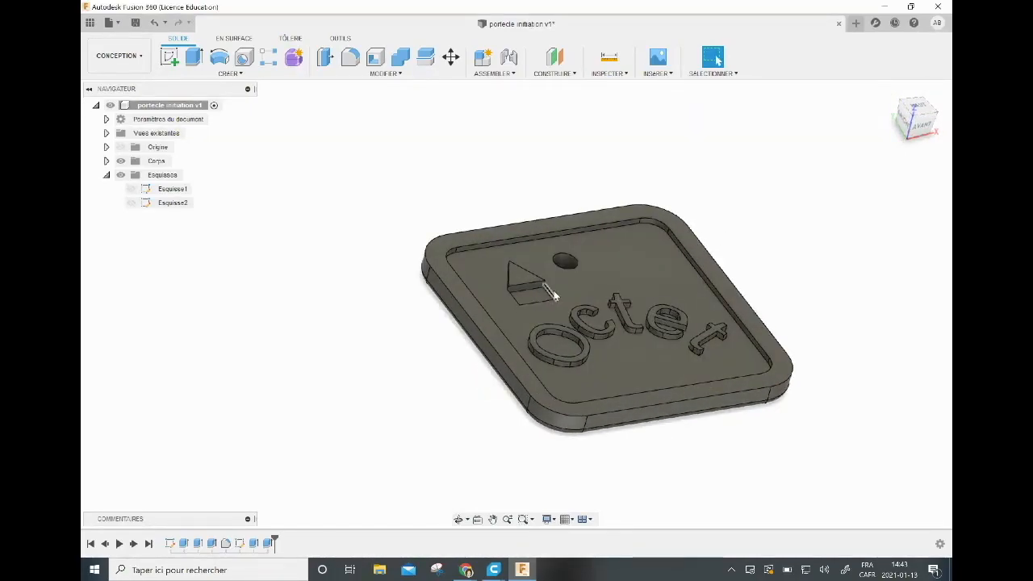
mouse_move(913, 133)
mouse_down()
mouse_move(889, 134)
mouse_move(915, 131)
mouse_up()
click(913, 108)
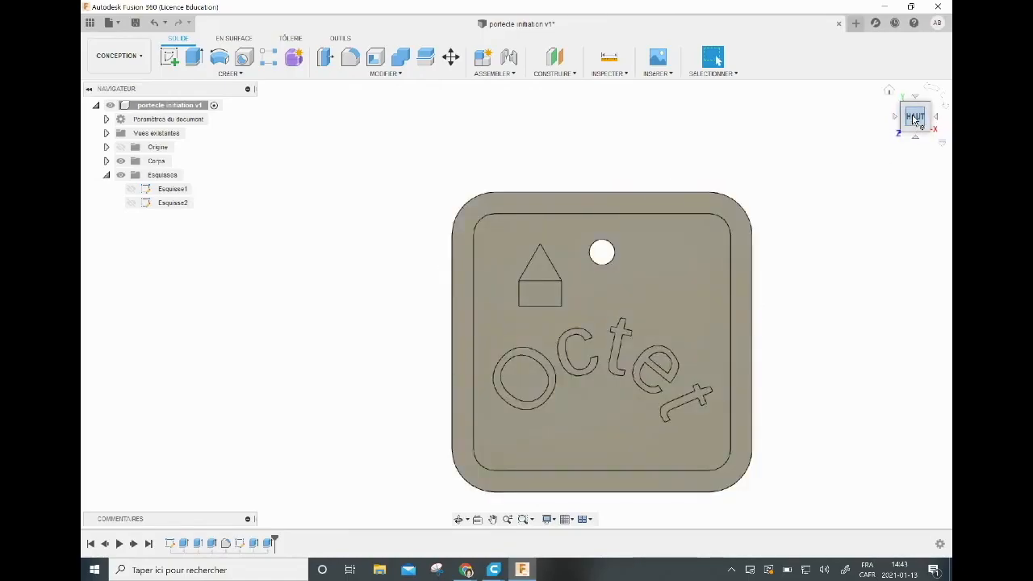
drag(916, 113, 915, 97)
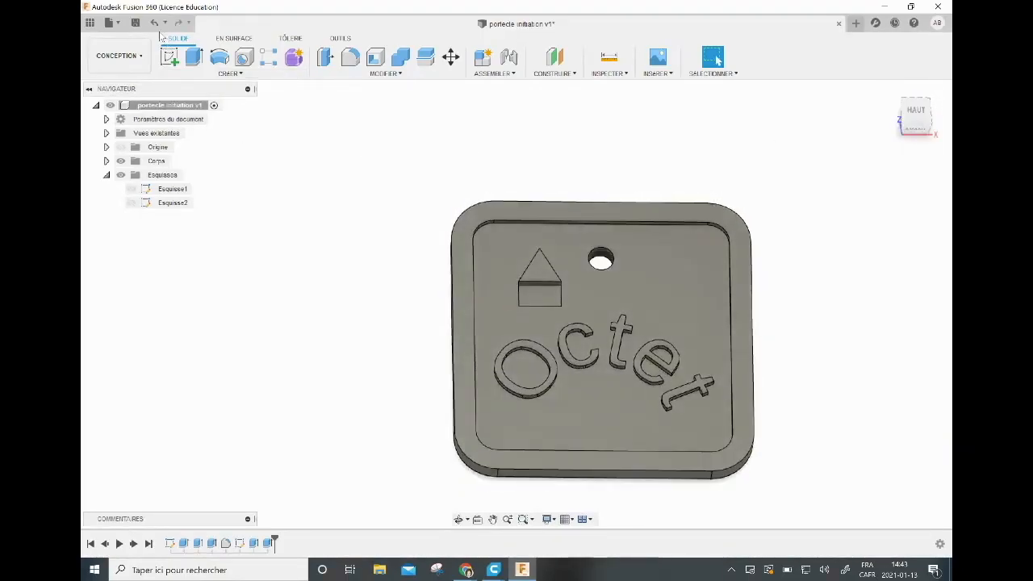
Save the design as a new version with the description "Enregistrement de l'utilisateur".
click(136, 23)
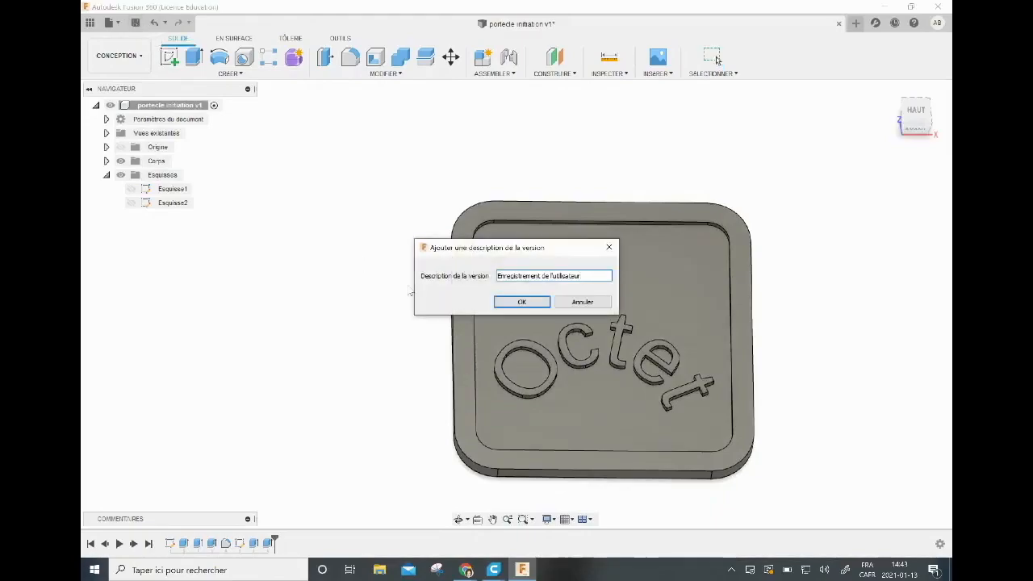
click(522, 302)
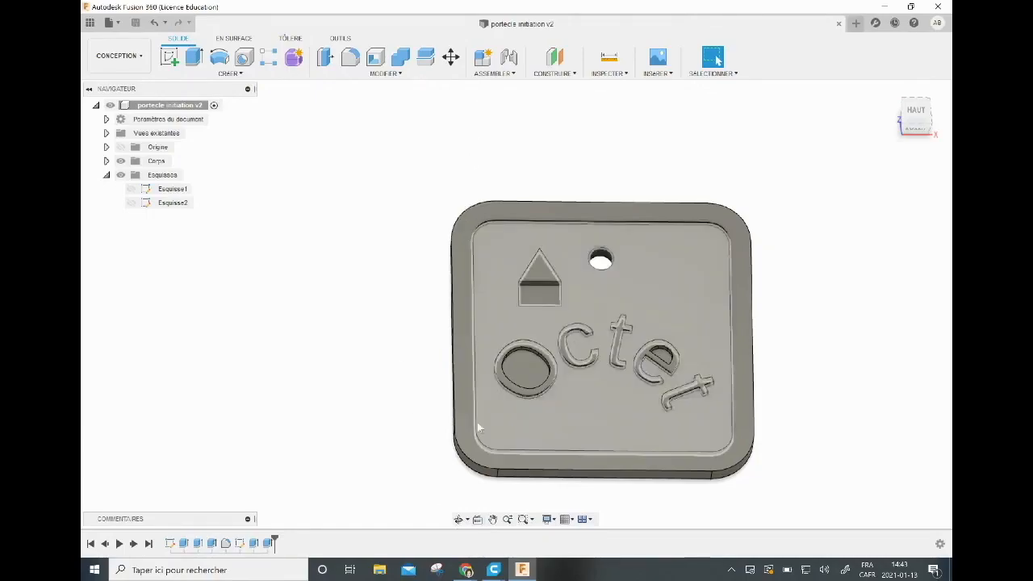
click(466, 570)
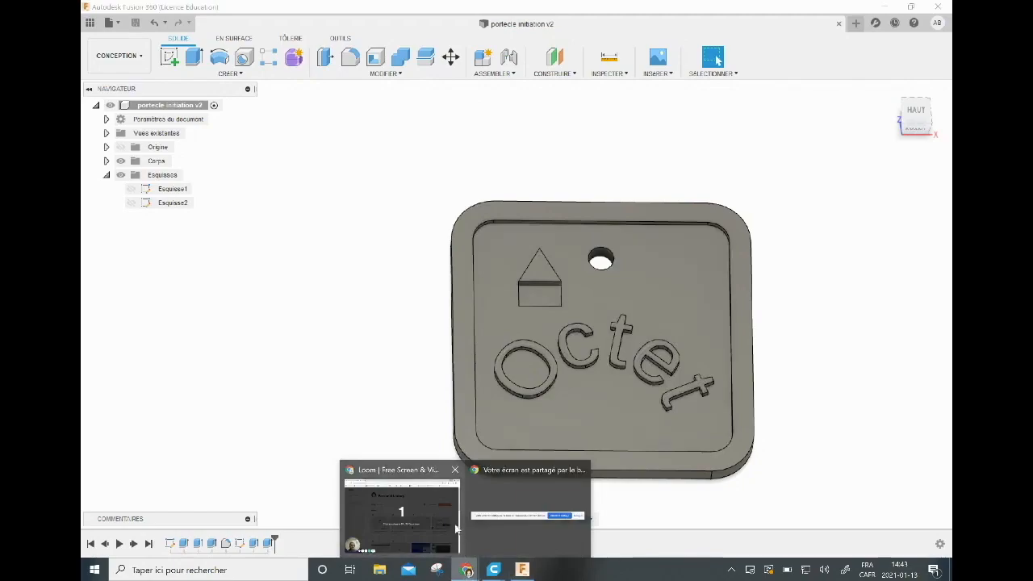